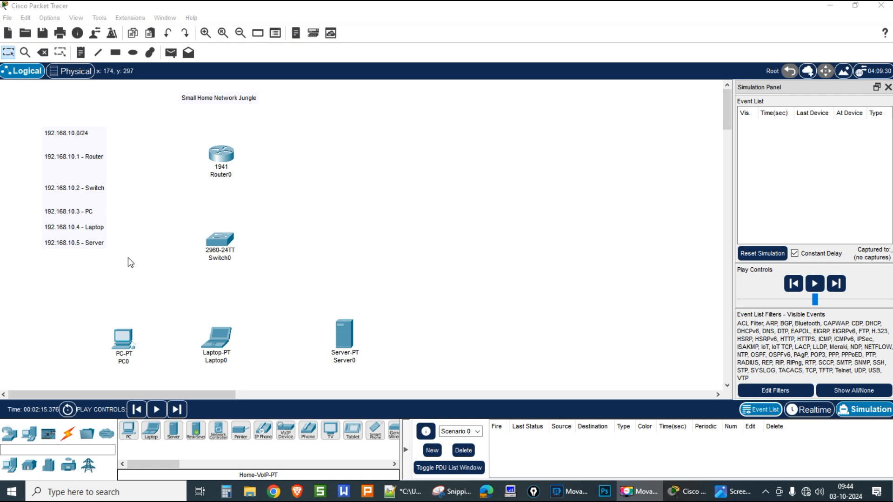
Step: Give PC0 static IP 192.168.10.3, mask 255.255.255.0 and gateway 192.168.10.1
click(123, 339)
click(373, 102)
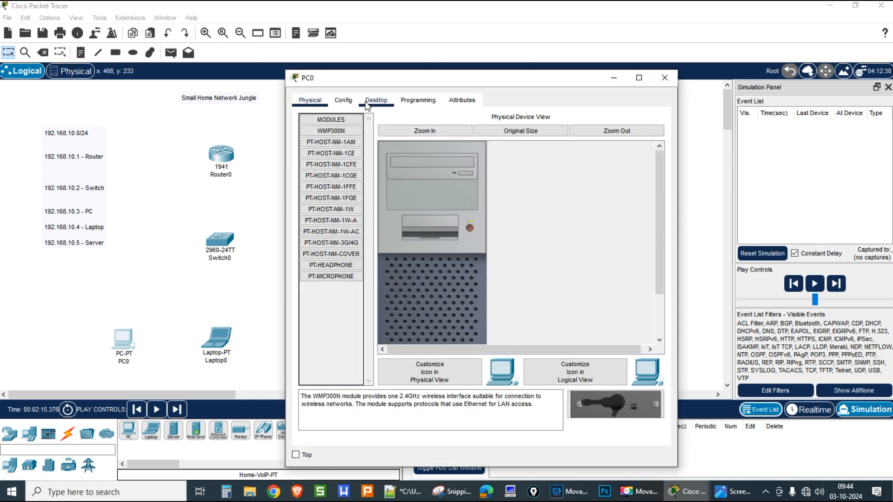
click(339, 150)
click(431, 177)
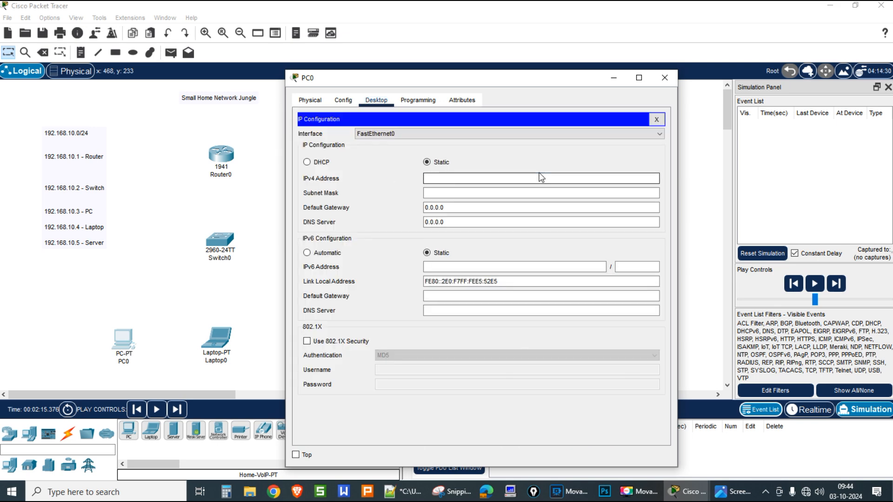
text(192.1)
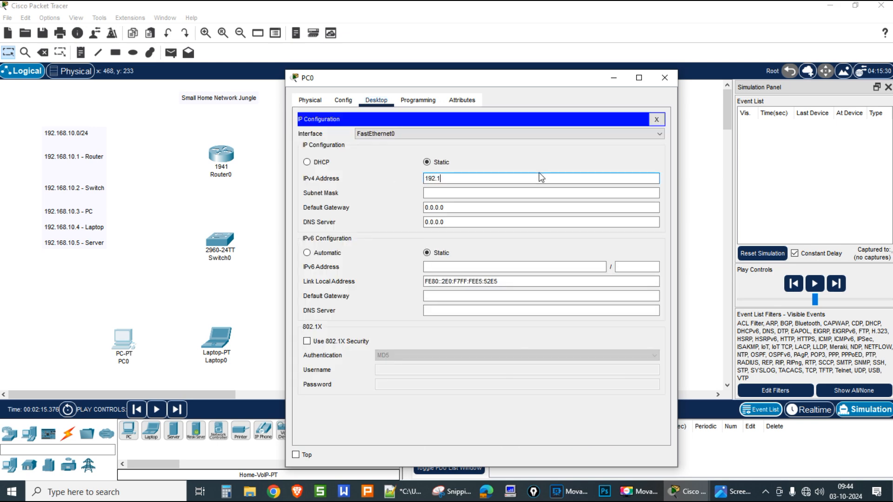
text(68.10.3)
click(496, 193)
drag(450, 207, 424, 207)
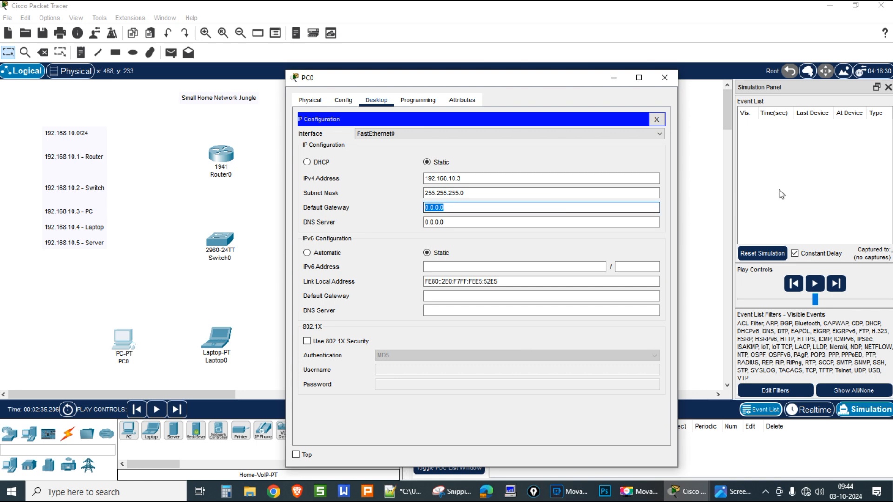
text(192.168.10.)
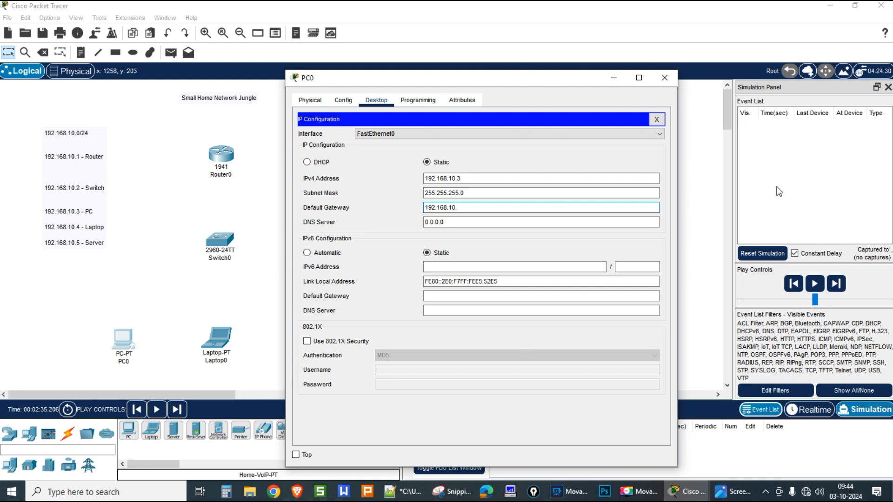
text(1)
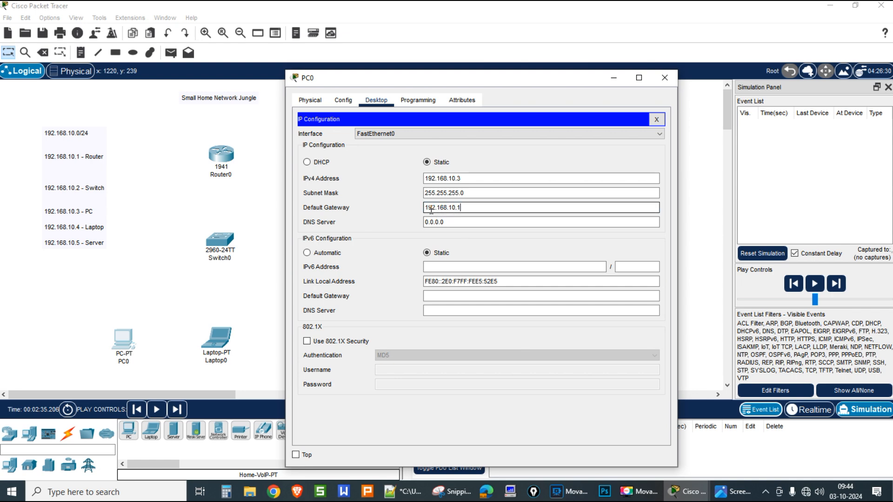
drag(475, 179, 408, 178)
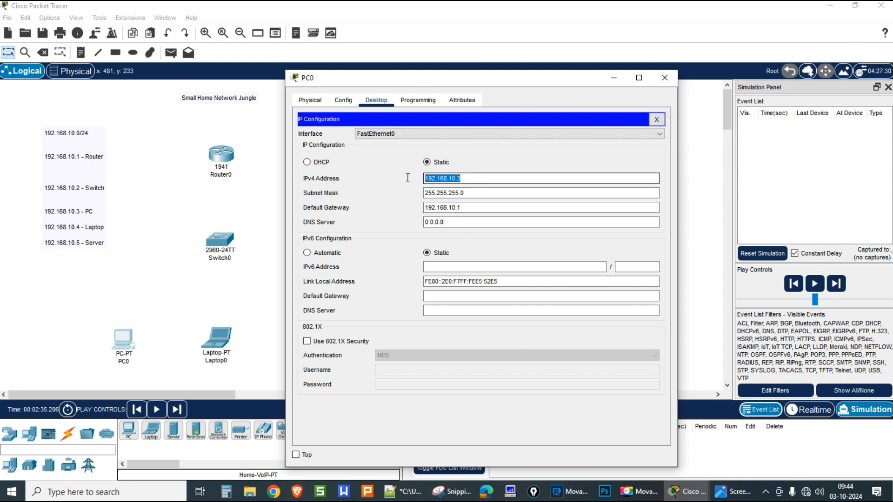
click(669, 80)
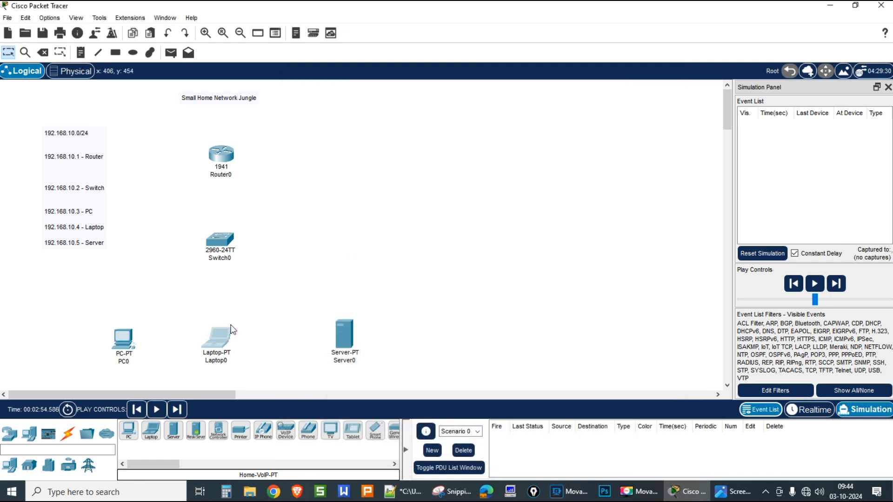
Step: Give Laptop0 static IP 192.168.10.4, mask 255.255.255.0 and gateway 192.168.10.1
click(233, 330)
click(378, 102)
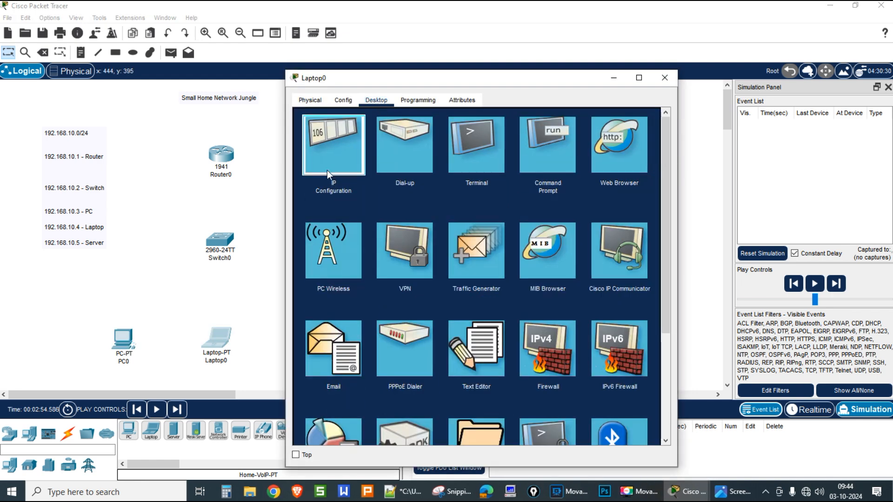
click(327, 171)
click(452, 179)
text(192.168.10.)
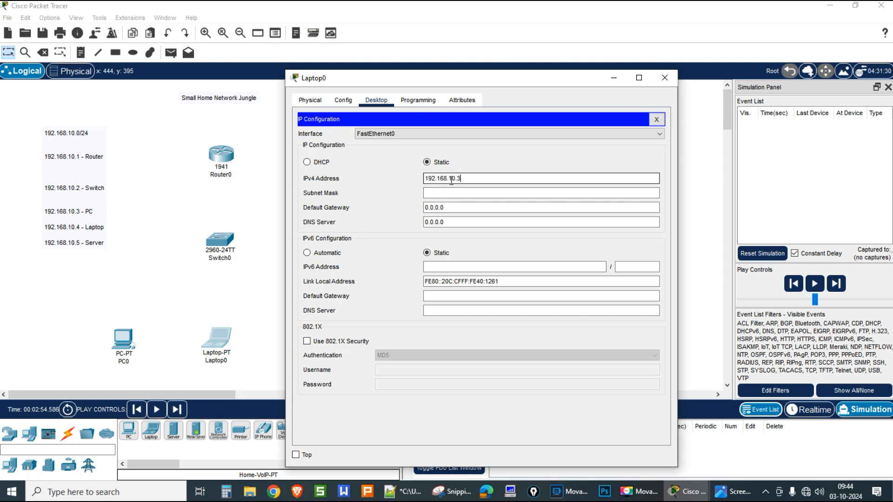
text(4)
key(Tab)
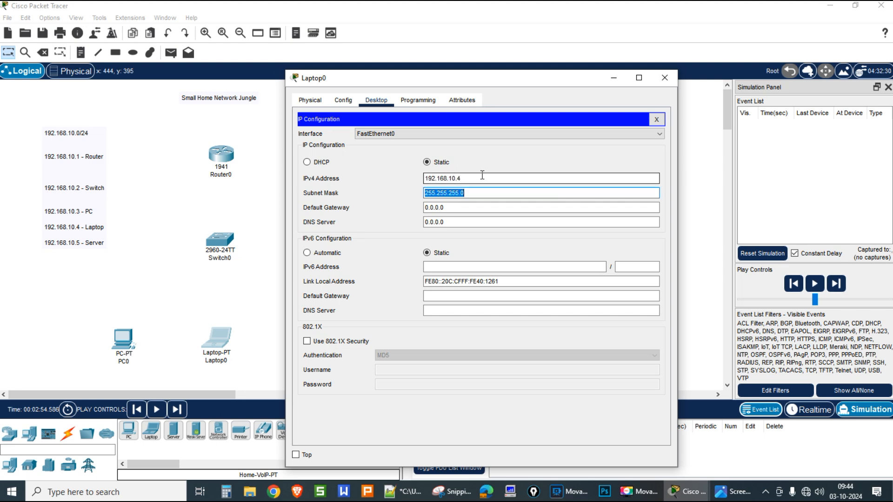
drag(460, 207, 410, 209)
text(192.168.10.)
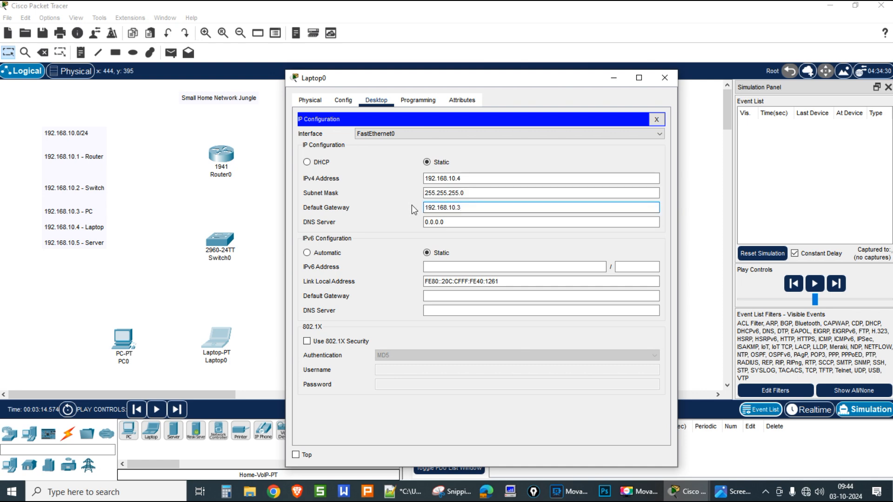
text(1)
click(668, 82)
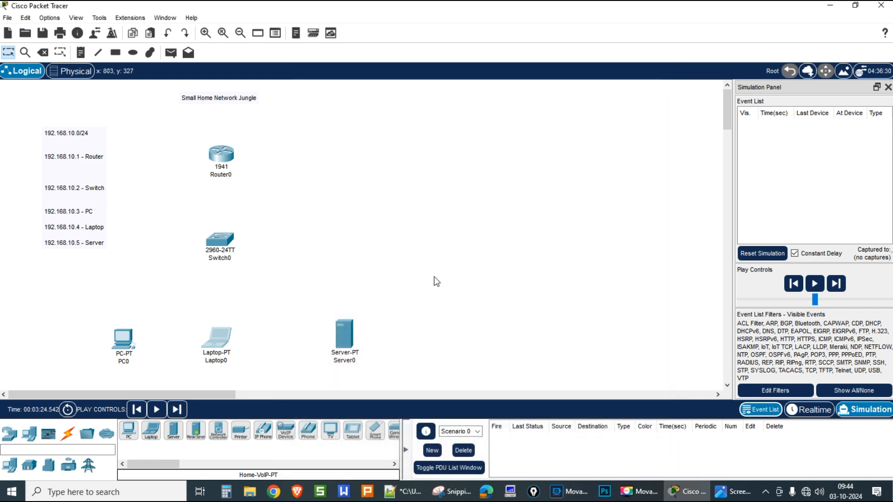
Step: Give Server0 static IP 192.168.10.5, mask 255.255.255.0 and gateway 192.168.10.1
click(351, 330)
click(414, 102)
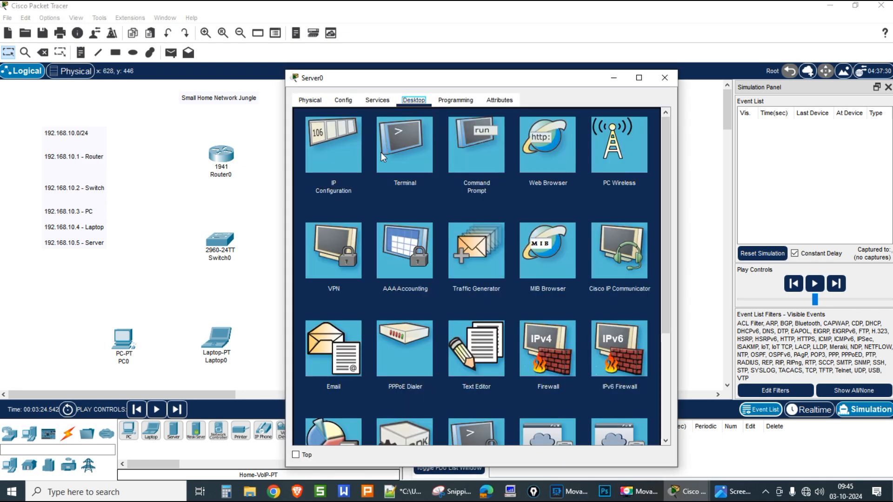
click(352, 157)
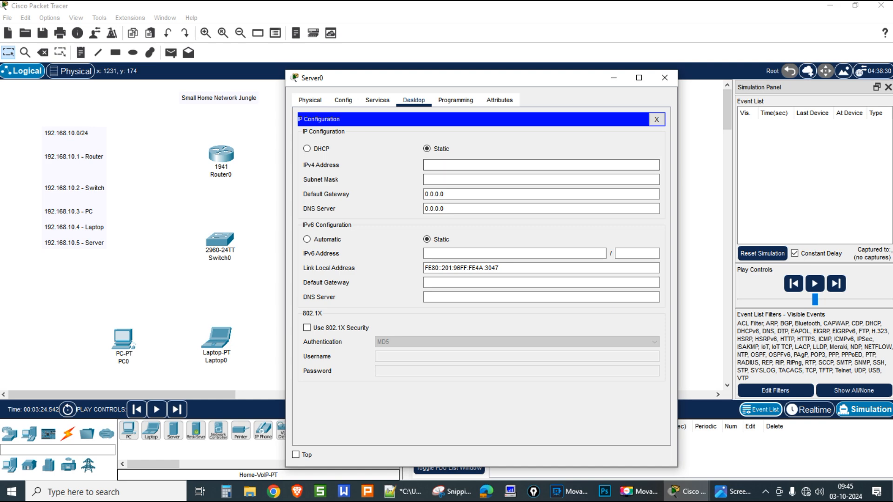
click(454, 165)
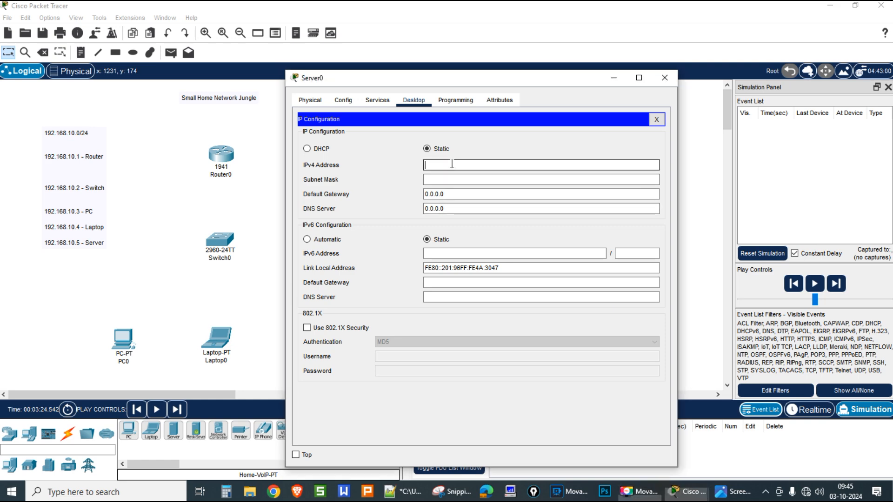
text(192.168.10.3)
key(BackSpace)
text(5)
key(Tab)
key(Tab)
text(192.168.10)
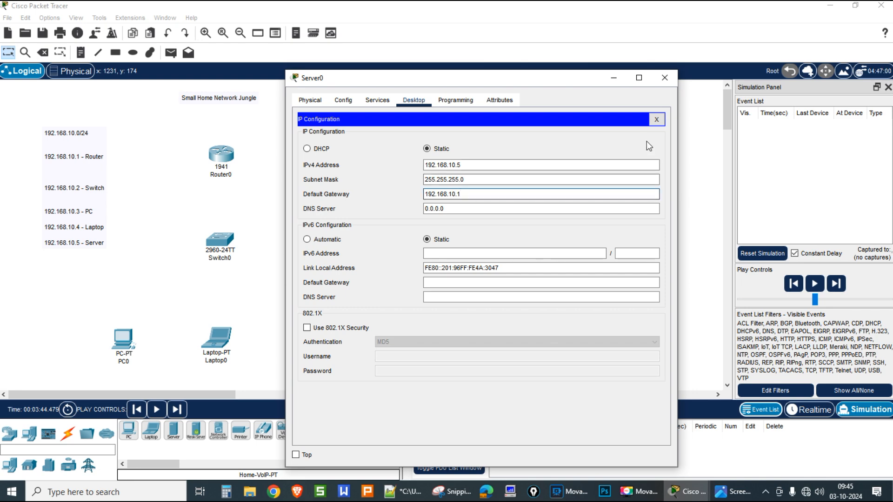
click(663, 79)
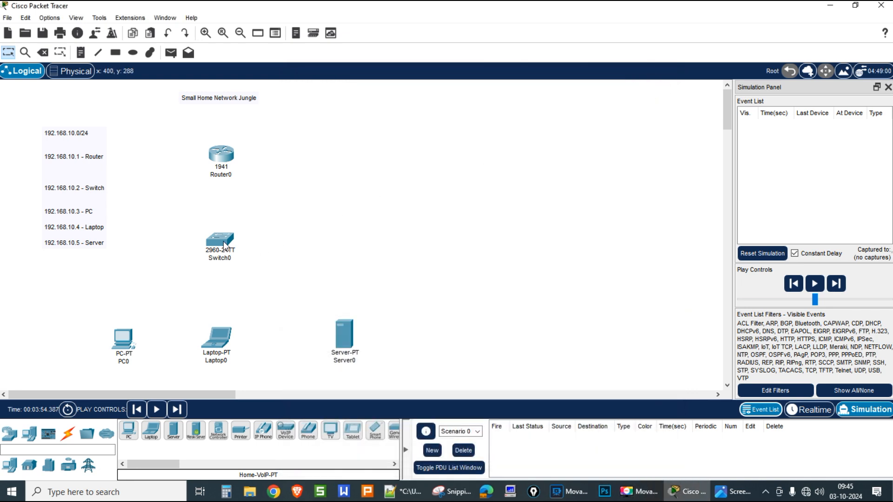
mouse_move(224, 241)
Step: Cable PC0 and Laptop0 FastEthernet0 to Switch0 Fa0/1 and Fa0/2 with copper straight-through
click(68, 434)
click(173, 430)
click(125, 339)
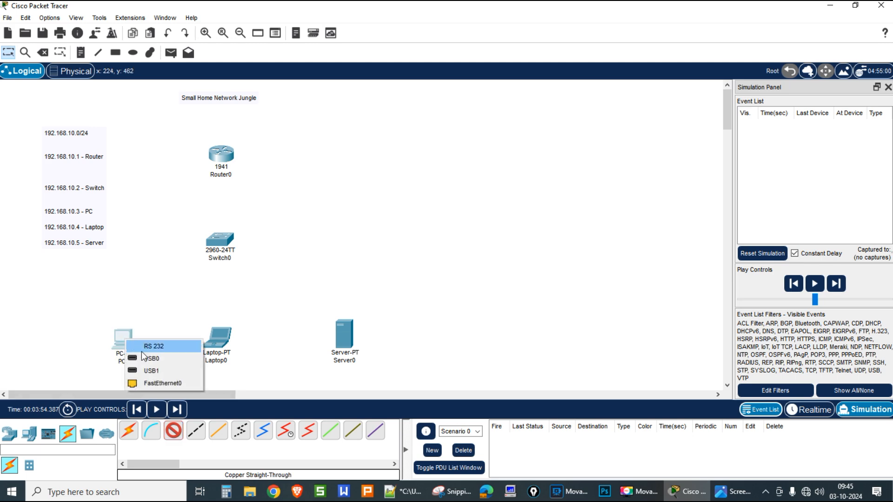
click(158, 382)
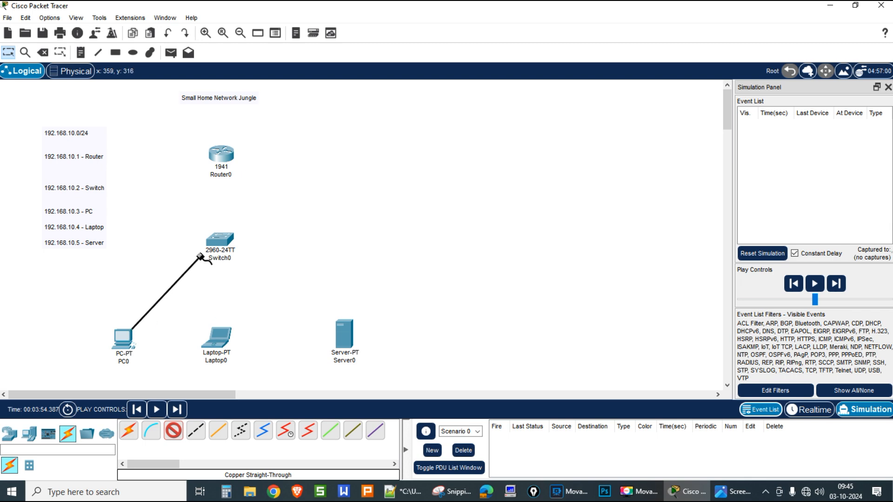
click(220, 240)
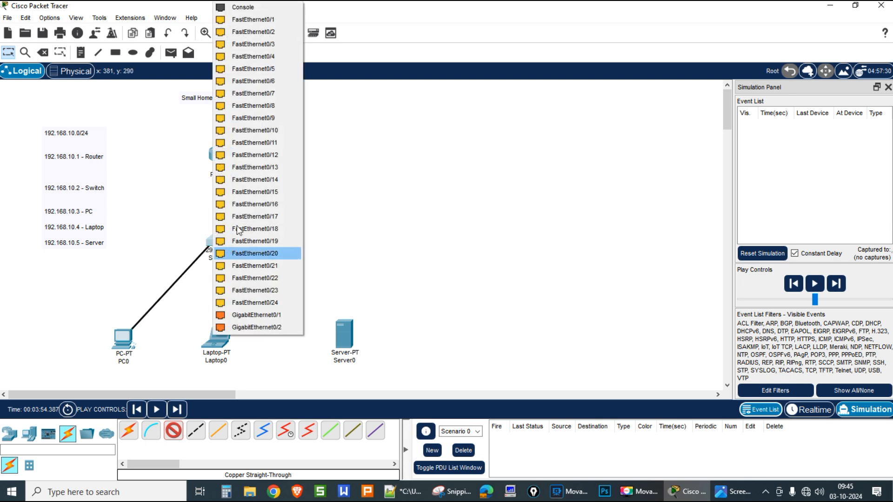
click(255, 20)
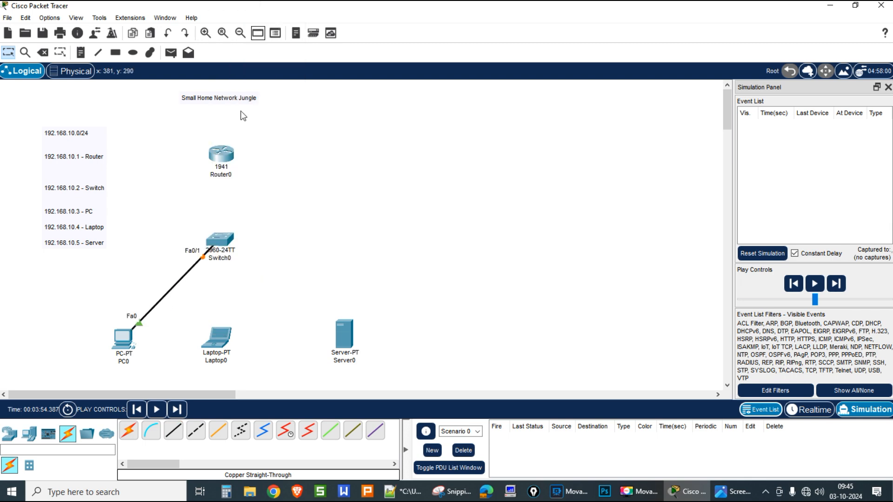
click(173, 431)
click(217, 338)
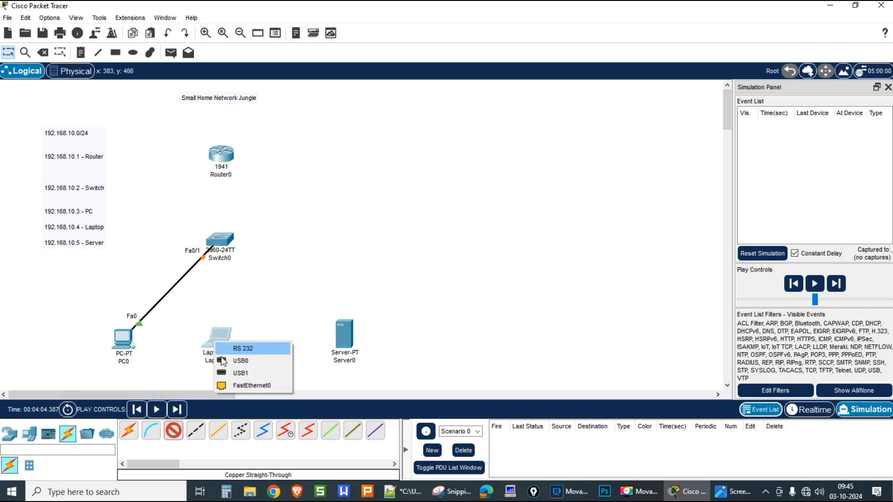
click(235, 391)
click(220, 242)
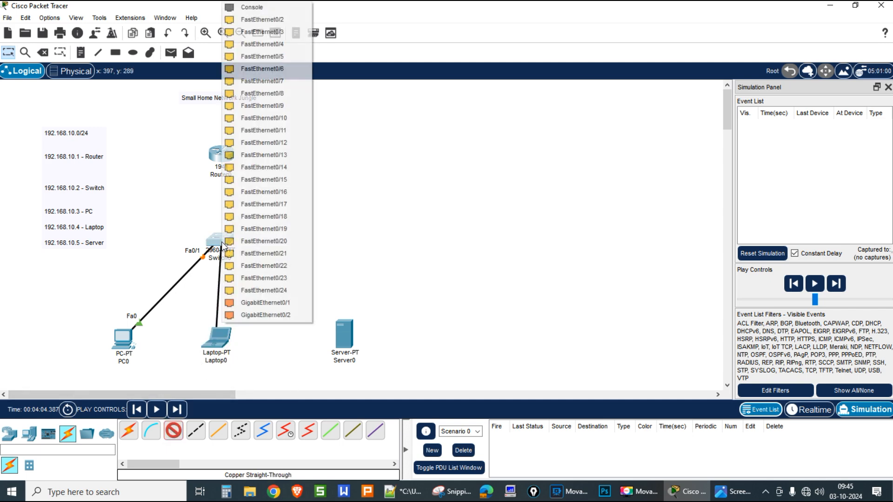
click(258, 23)
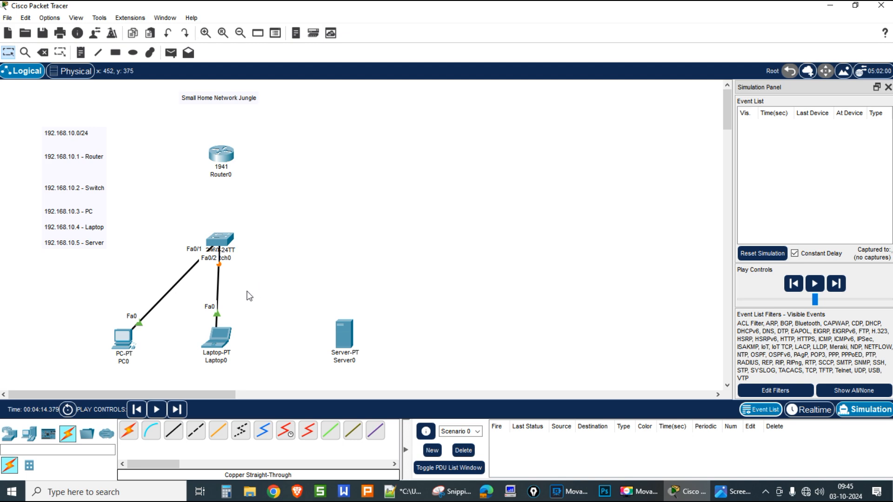
Step: Link Switch0 Fa0/3 to Server0 FastEthernet0 and rearrange the end devices
drag(124, 338, 99, 306)
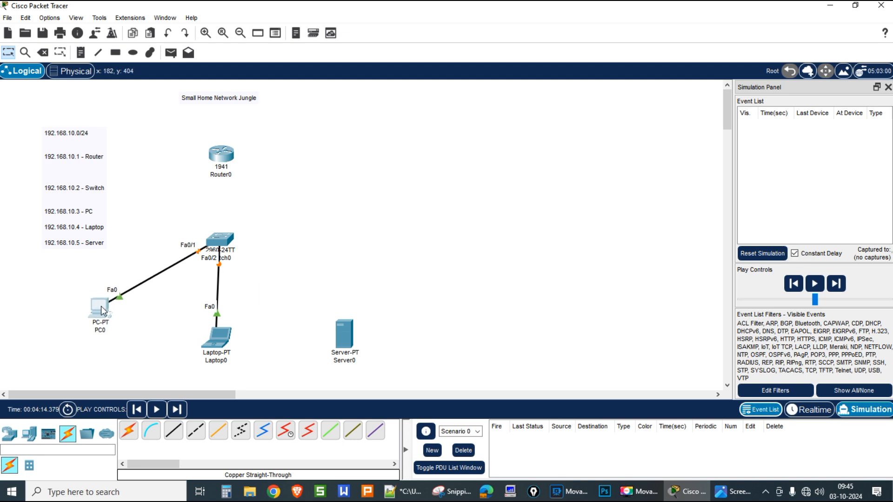
click(225, 242)
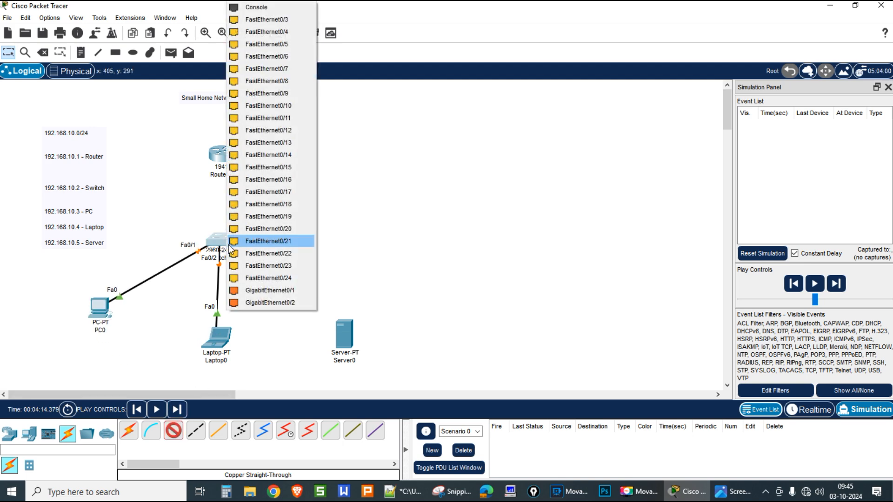
click(284, 24)
click(358, 345)
click(395, 343)
drag(346, 334, 378, 296)
mouse_move(220, 342)
mouse_down()
mouse_move(239, 344)
mouse_move(230, 345)
mouse_up()
click(298, 362)
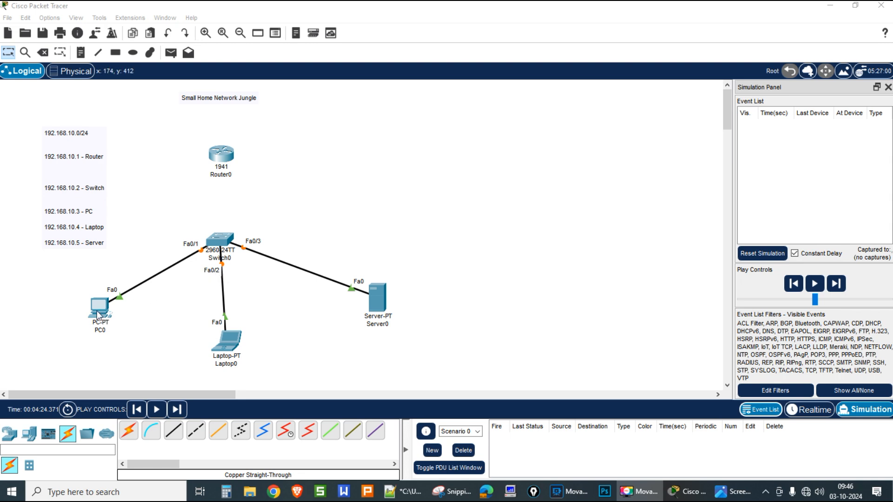
Step: Open Switch0's CLI and enter privileged mode with the enable command
click(221, 251)
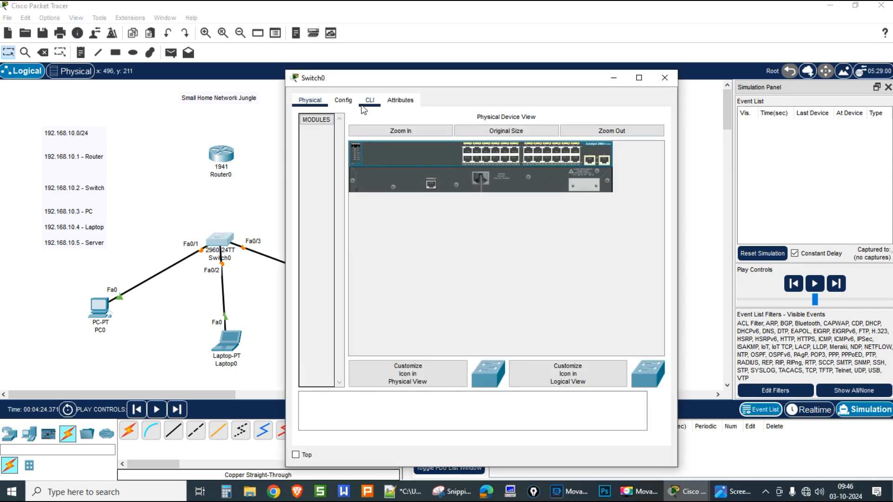
click(367, 102)
click(438, 292)
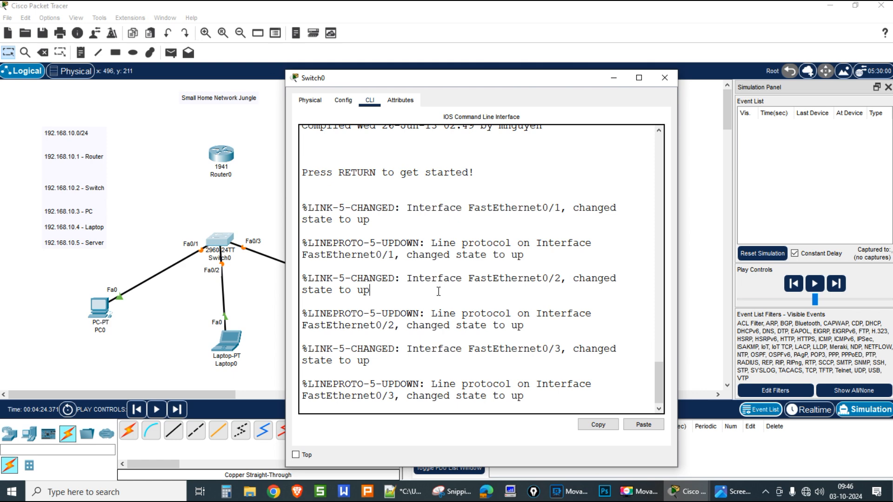
key(Return)
key(Return)
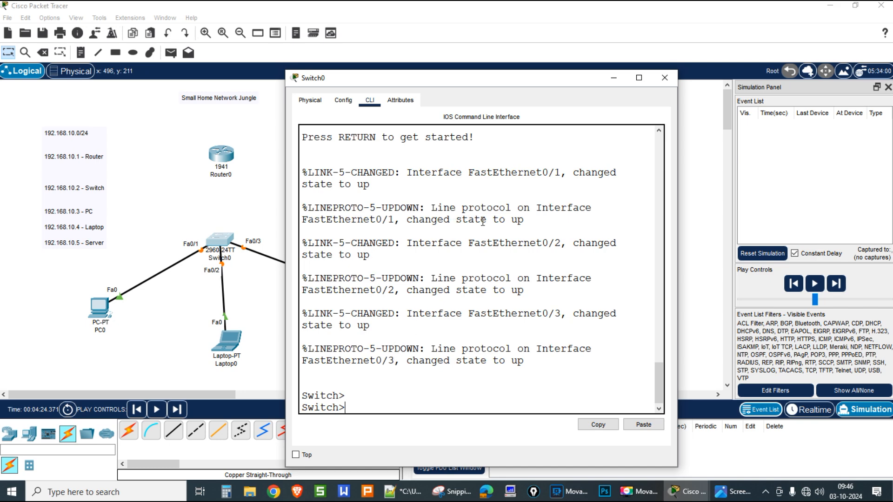
drag(470, 83, 586, 22)
key(Return)
key(Return)
key(Return)
key(Return)
key(Return)
key(Return)
key(Return)
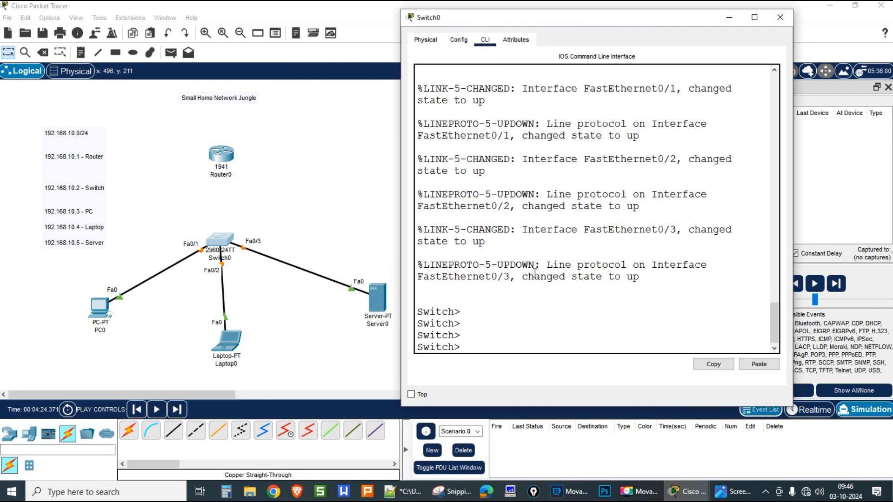
key(Return)
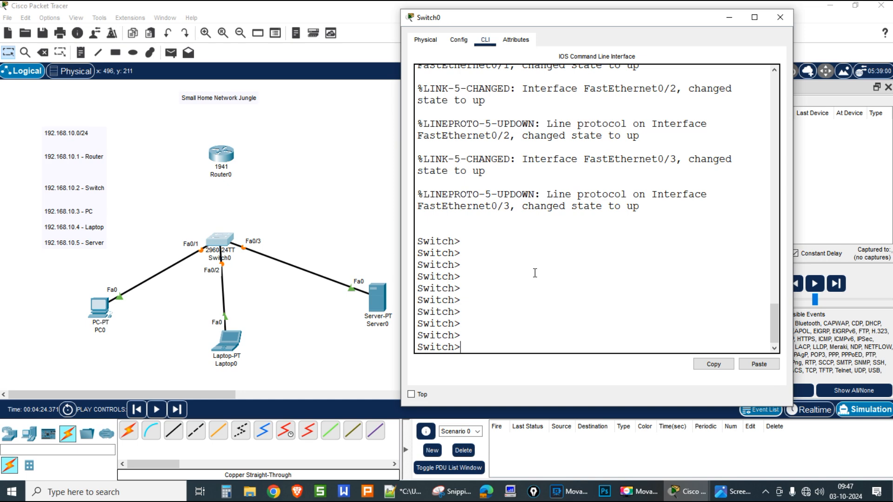
text(enable)
key(Return)
key(Return)
key(Return)
key(Return)
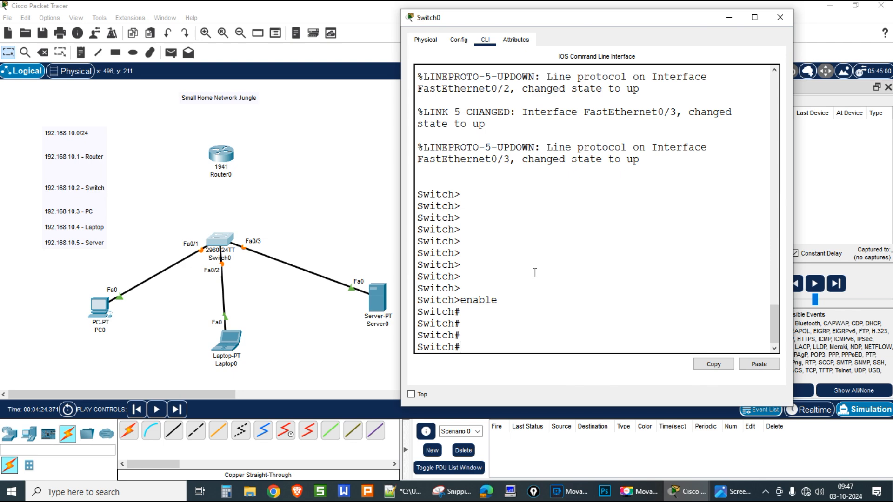
Step: Enter global configuration and rename the switch to Networkjungle
text(conf ter)
key(Return)
key(Return)
key(Return)
key(Return)
key(Return)
key(Return)
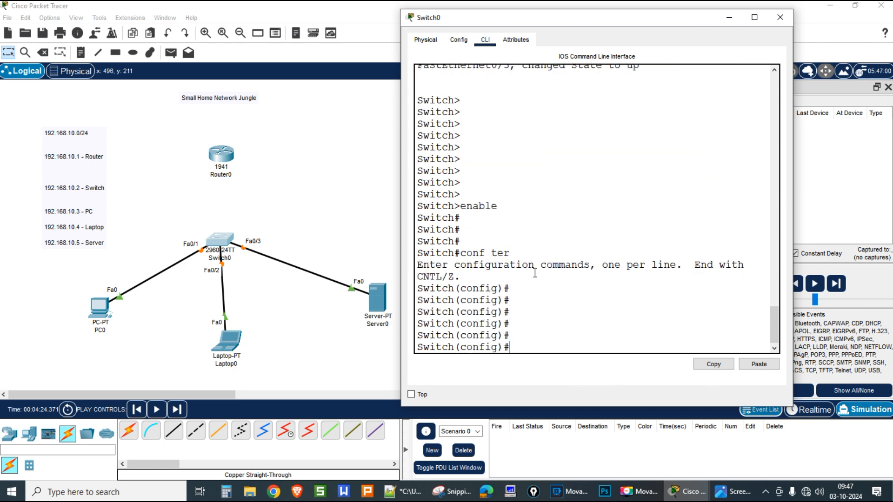
text(hostname Networkju)
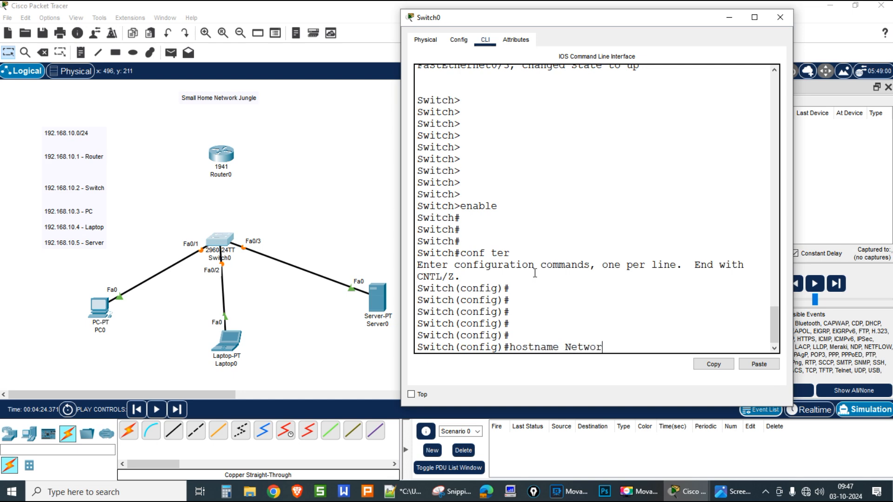
text(le)
key(Return)
key(Return)
key(Return)
key(Return)
key(Return)
key(Return)
key(Return)
key(Return)
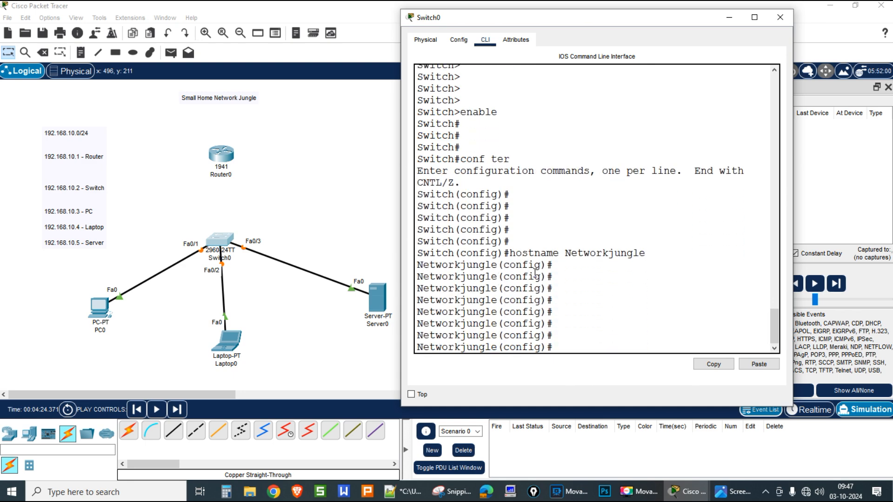
key(Return)
Step: Assign interface VLAN 1 address 192.168.10.2 255.255.255.0 and bring it up with no shutdown
text(int vlan 1)
key(Return)
text(ip add)
key(Tab)
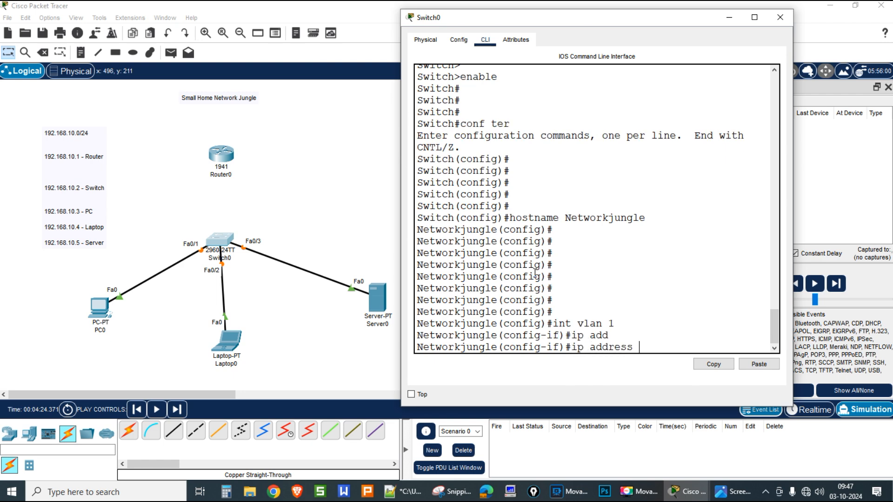
text(192.168.10.2 255)
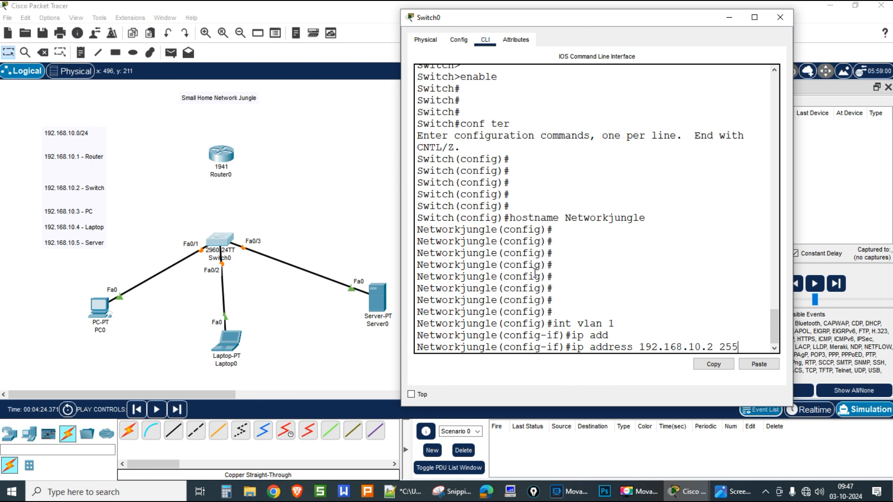
text(.255.255.0)
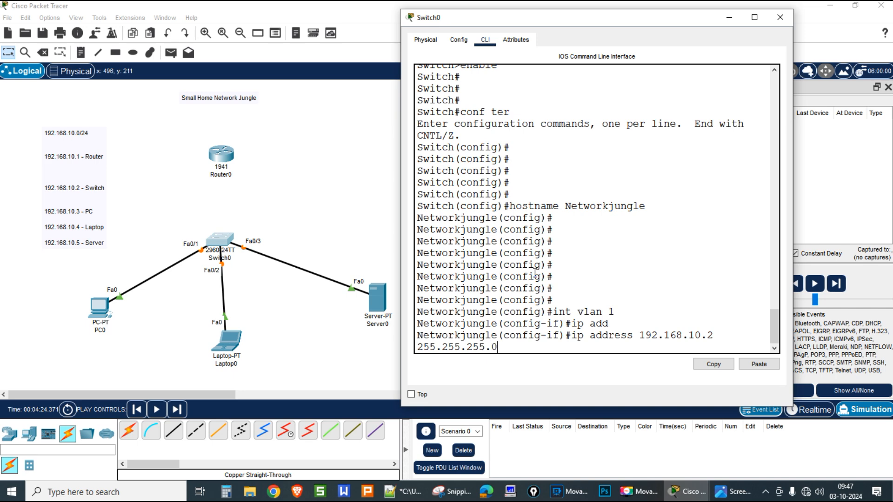
key(Return)
text(no shu)
key(Tab)
key(Return)
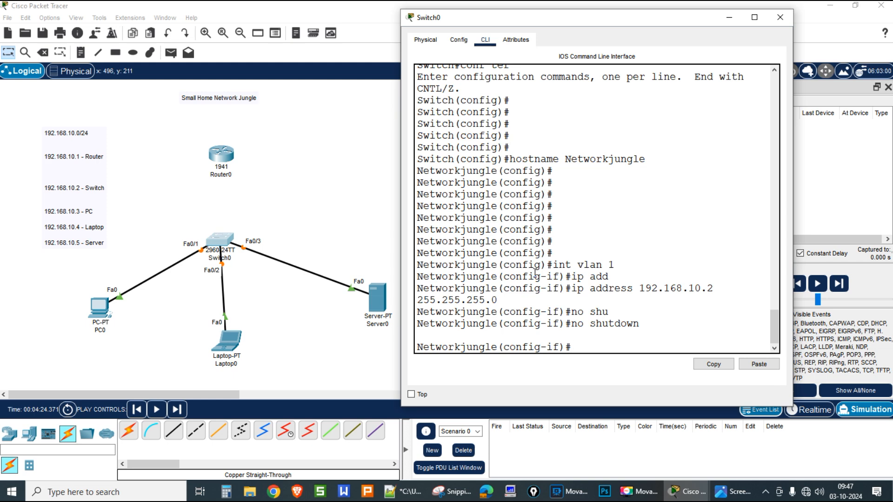
key(Return)
key(Return)
key(Return)
key(Return)
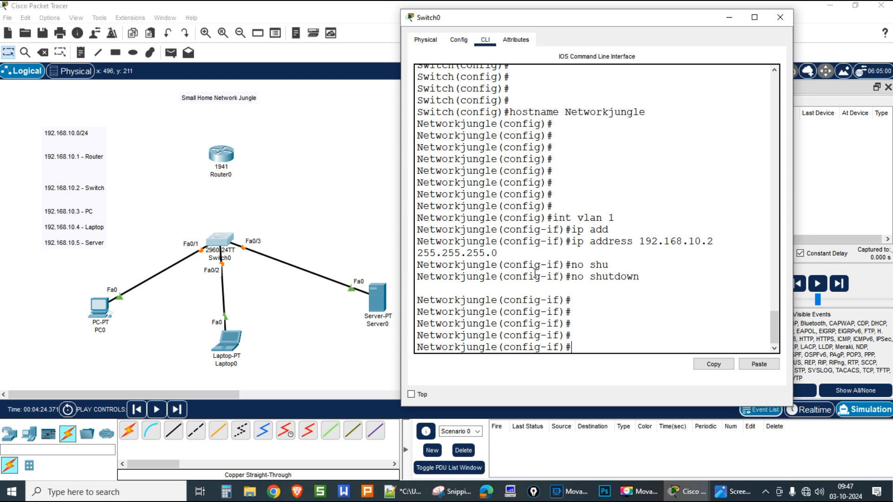
Step: Create a local user account with its password, then enter line con 0
text(username networkjungle p)
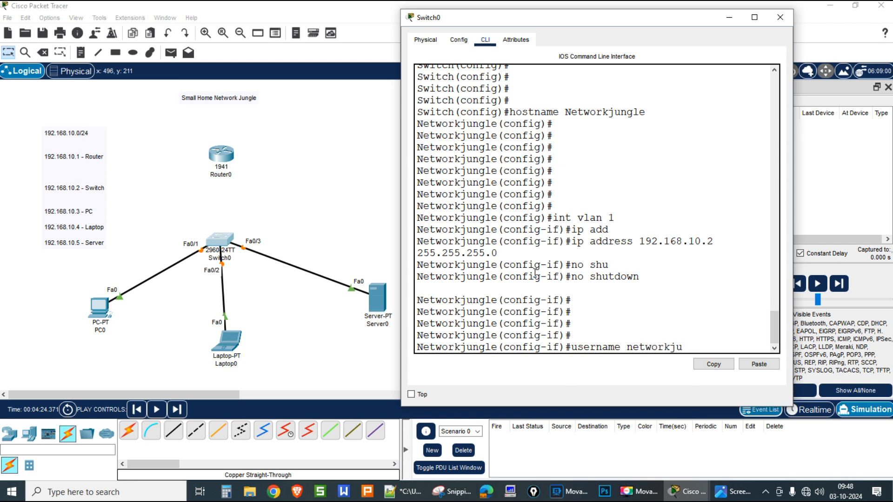
text(assword)
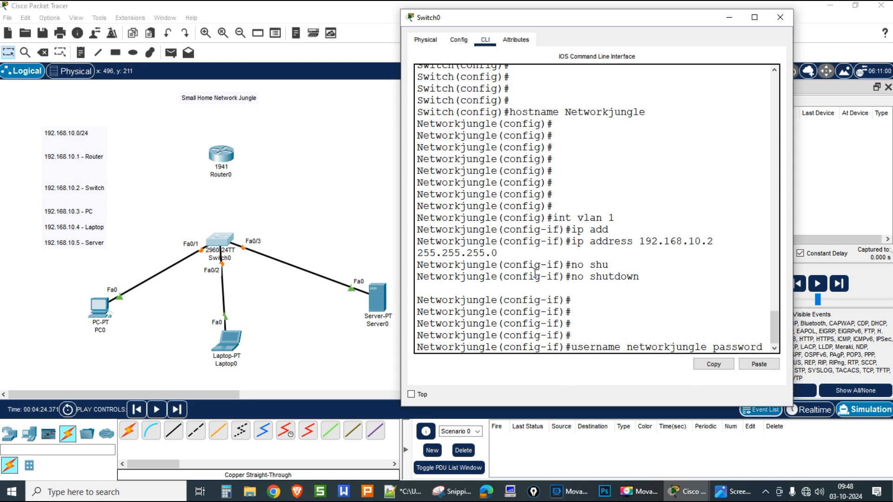
text( cisco)
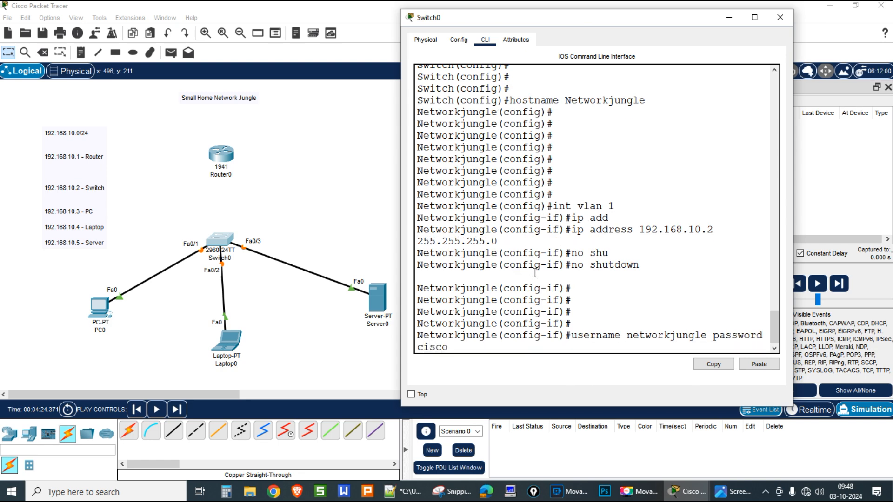
text(@123)
key(Return)
key(Return)
key(Return)
key(Return)
key(Return)
text(l)
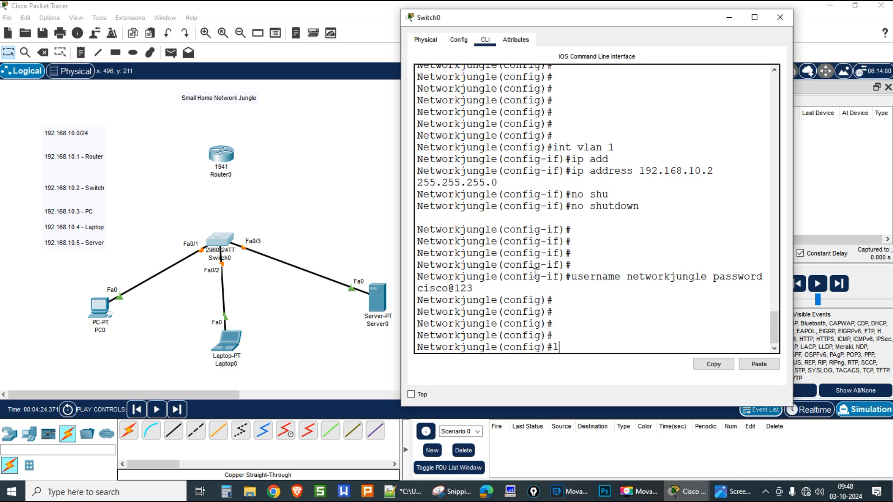
text(ine con 0)
key(Return)
Step: Require local login and set a password on console line 0
text(login loca)
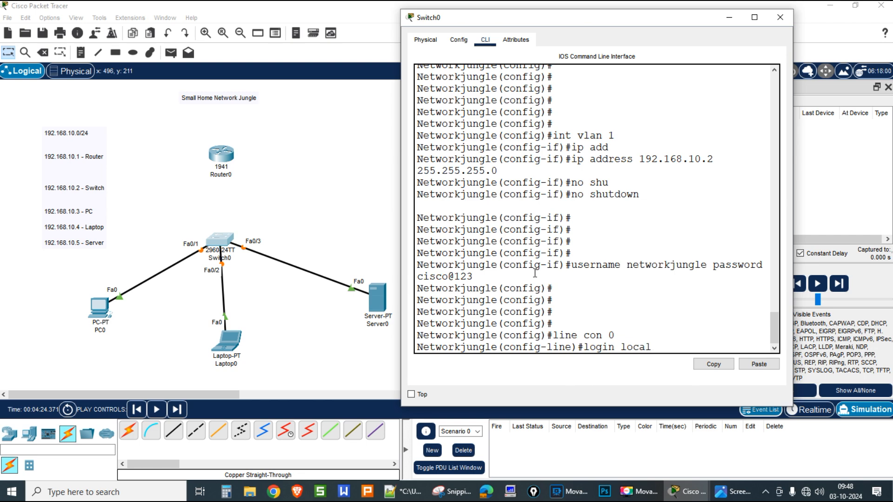
text(l)
key(Return)
text(passw)
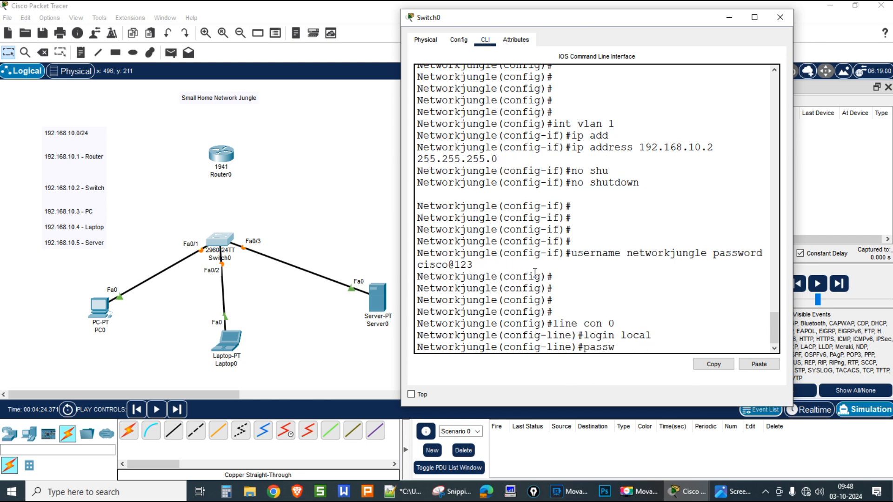
text(ord cisco@123)
key(Return)
text(exit)
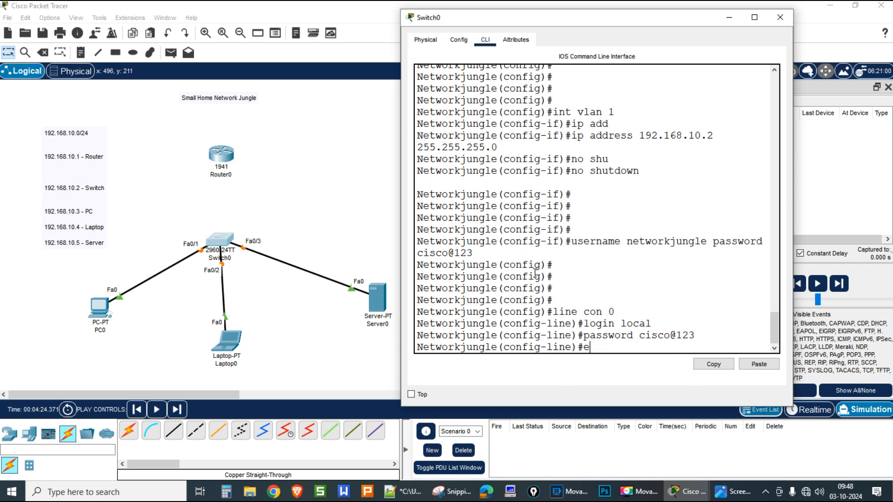
key(Return)
key(Return)
key(Return)
key(Return)
Step: Allow telnet input with local login on VTY lines 0–15
text(line vt)
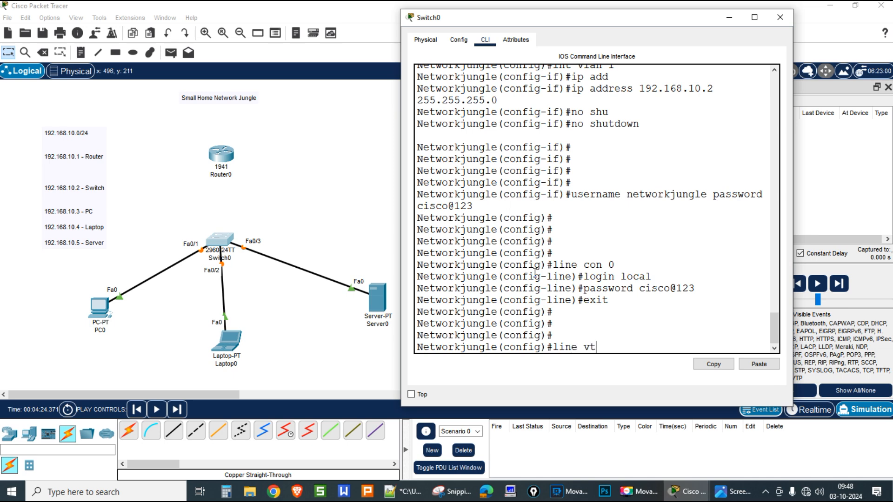
text(y 0 15)
key(Return)
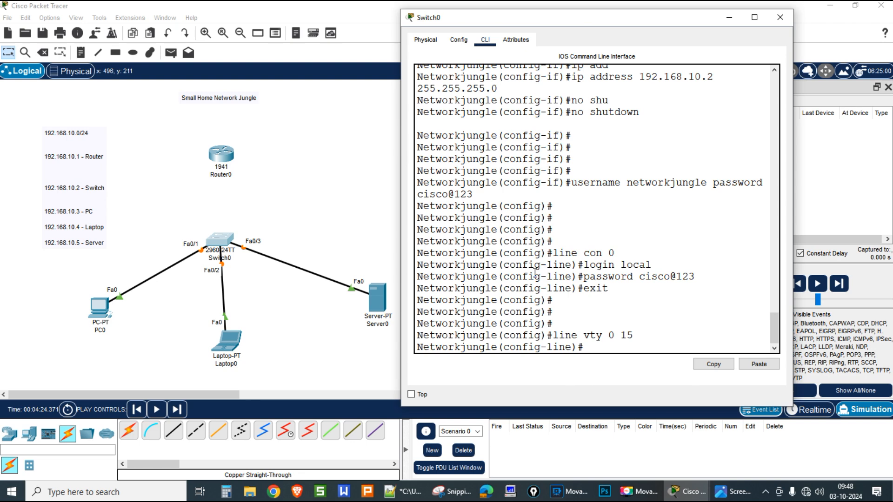
text(tra)
key(Tab)
text(in)
key(Tab)
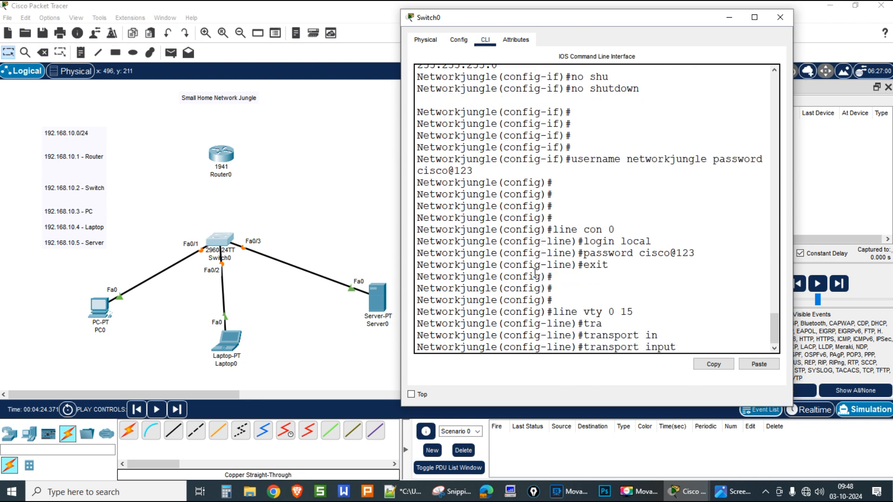
text(telnet)
key(Return)
key(Return)
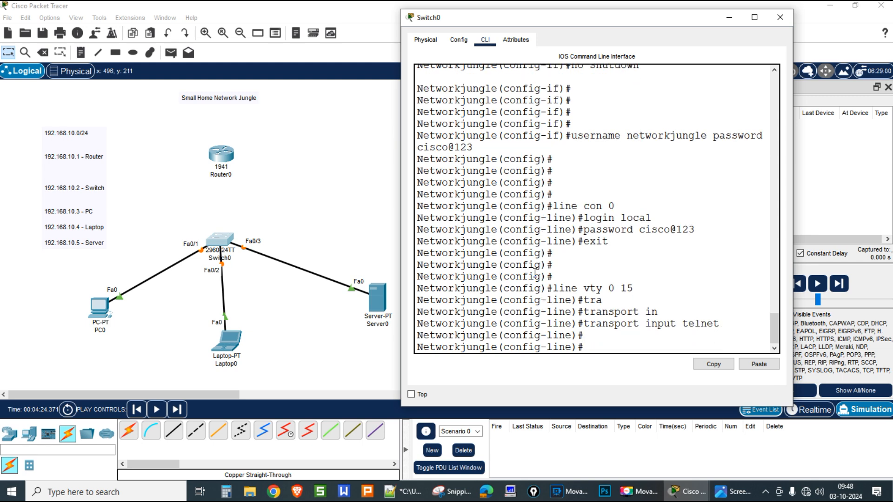
text(login local)
key(Return)
text(exit)
key(Return)
key(Return)
key(Return)
key(Return)
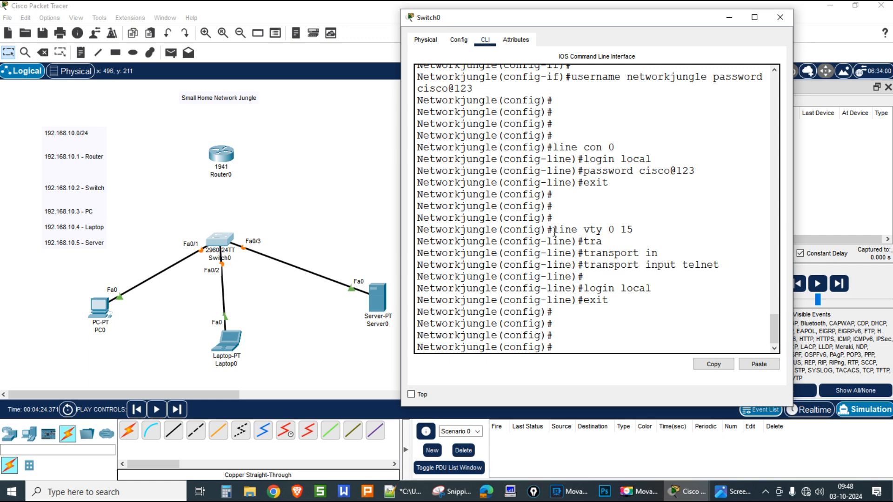
drag(554, 230, 610, 301)
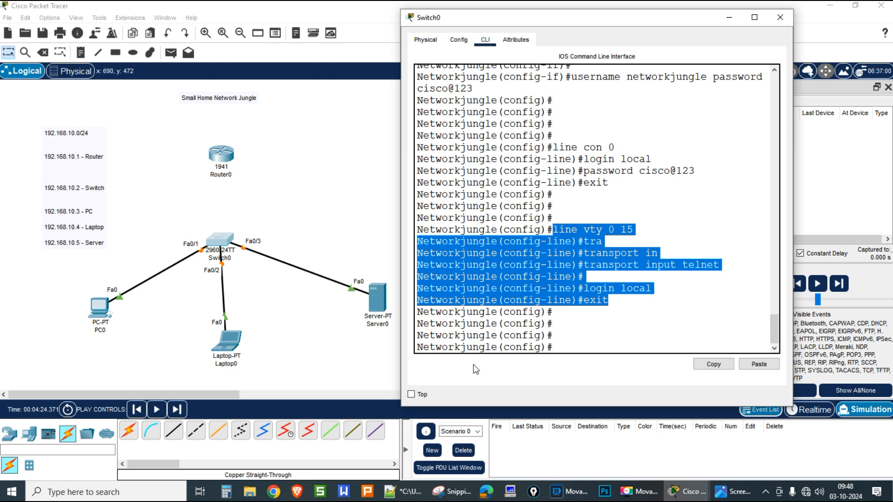
Step: Set the MOTD banner 'welcome to network jungle switch' and return to privileged mode
click(559, 348)
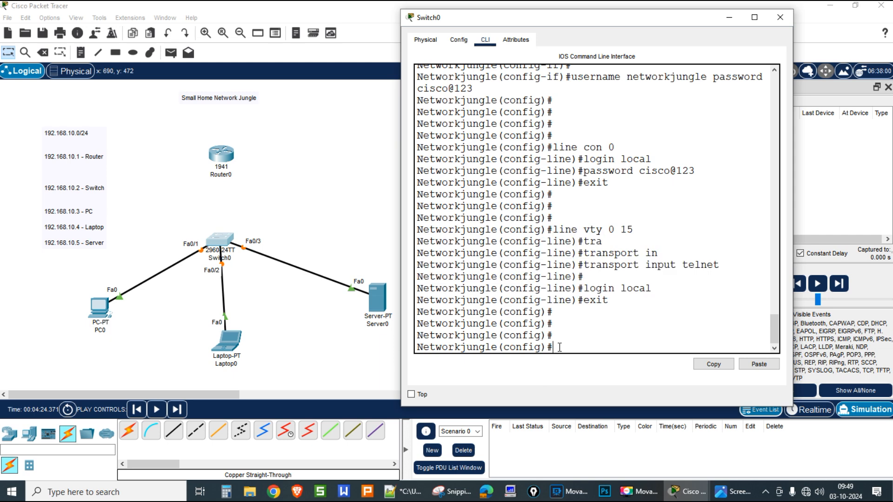
text(banner motd # wel)
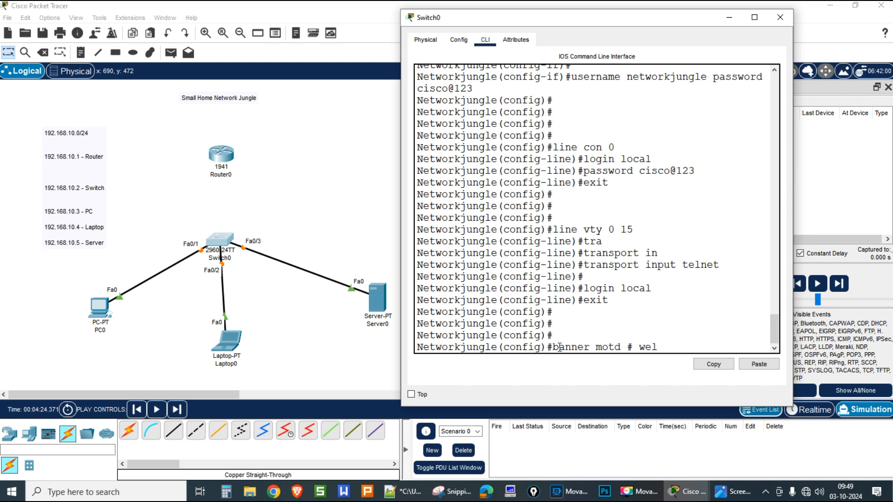
text(ocoe)
key(BackSpace)
text(me to network jungl)
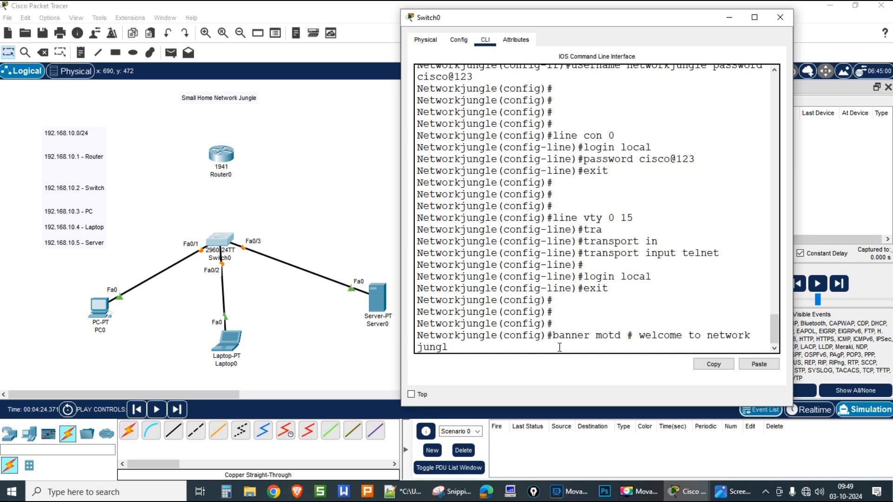
key(BackSpace)
text(e sw)
key(BackSpace)
text(switch #)
key(Return)
key(Return)
key(Return)
key(Return)
key(Return)
key(Return)
key(Return)
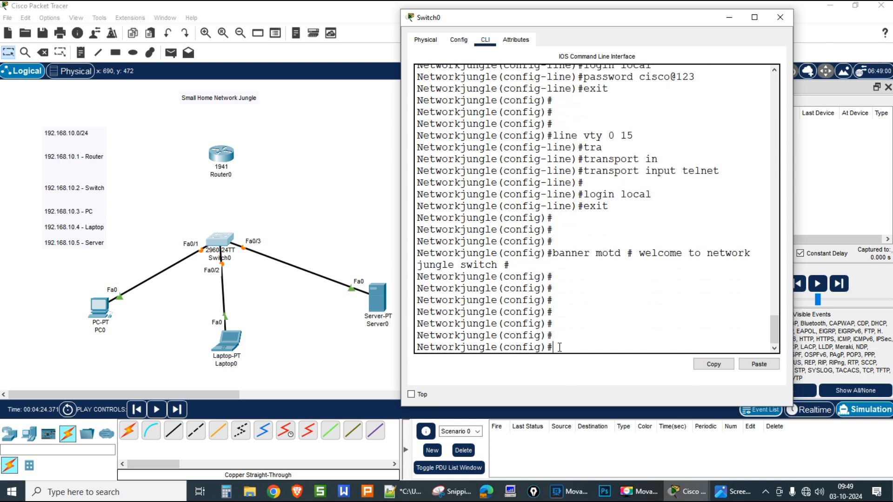
key(ctrl+z)
key(Return)
key(Return)
key(Return)
text(sh run)
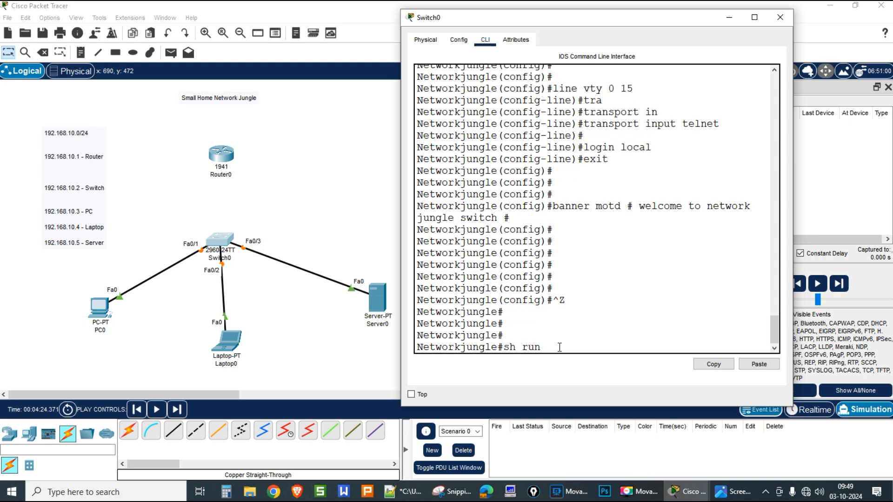
Step: Page through show running-config, checking the Networkjungle hostname and stored user password
key(Tab)
key(Return)
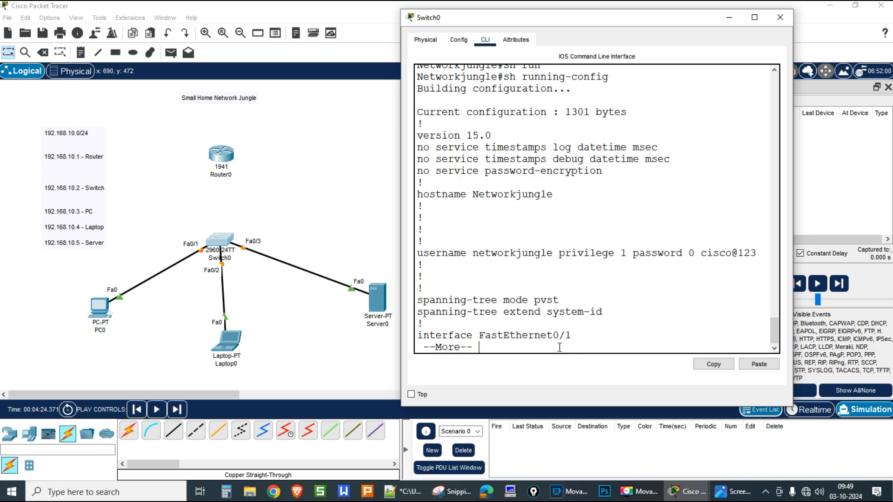
double_click(502, 193)
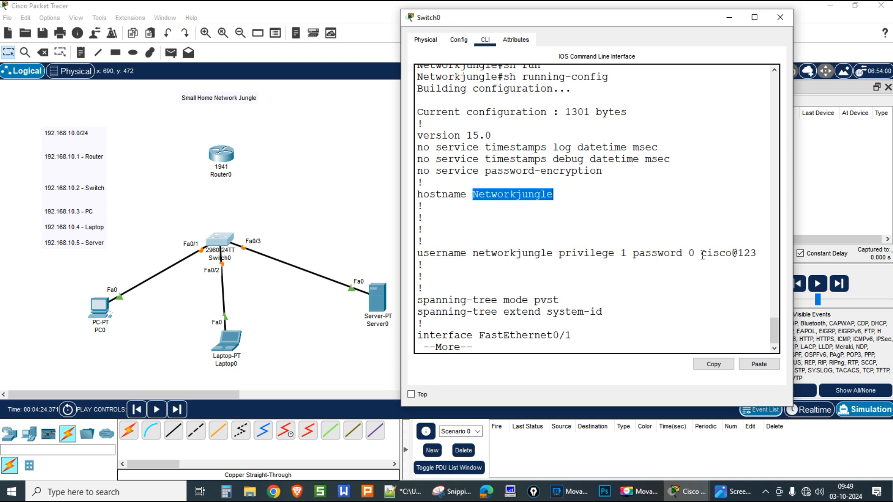
drag(704, 252, 754, 249)
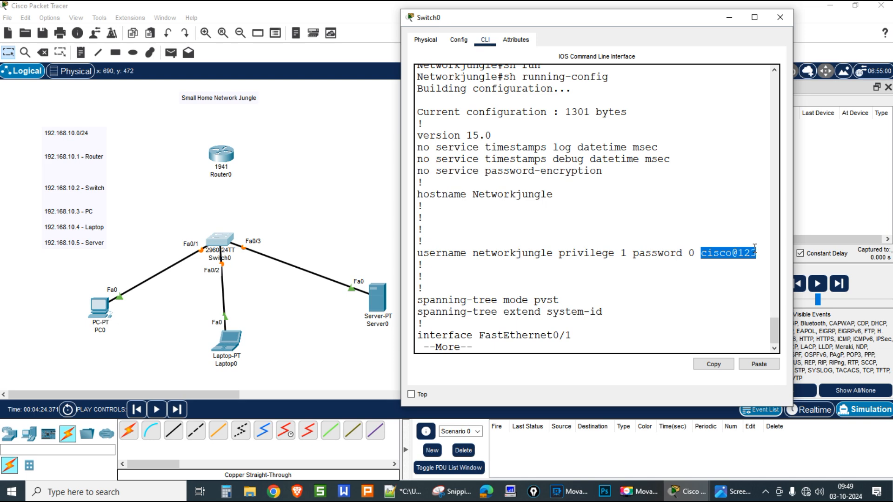
key(space)
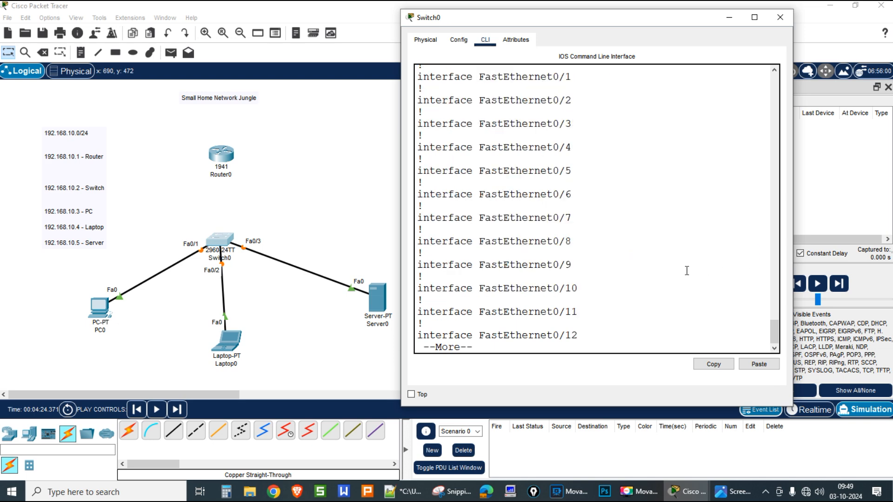
scroll(646, 260, up, 2)
scroll(646, 260, down, 2)
key(space)
key(space)
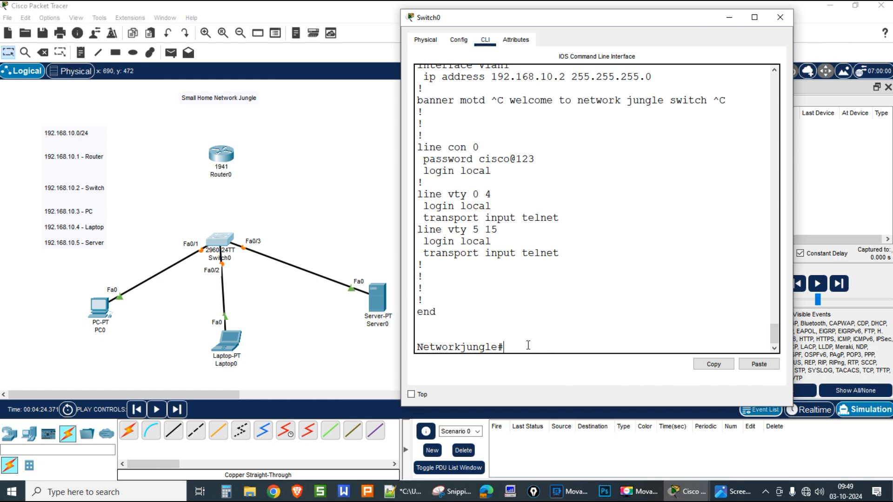
text(conf ter)
Step: Enable service password-encryption and save the configuration with do wr
key(Return)
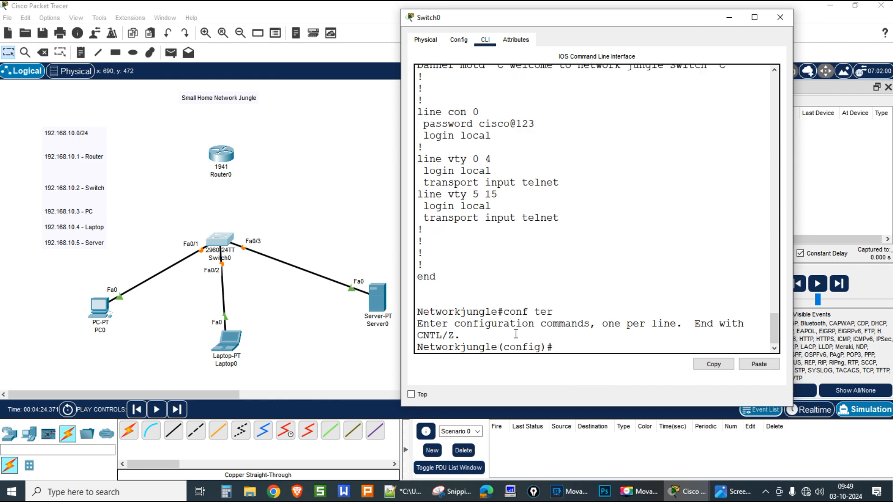
text(serv)
key(Tab)
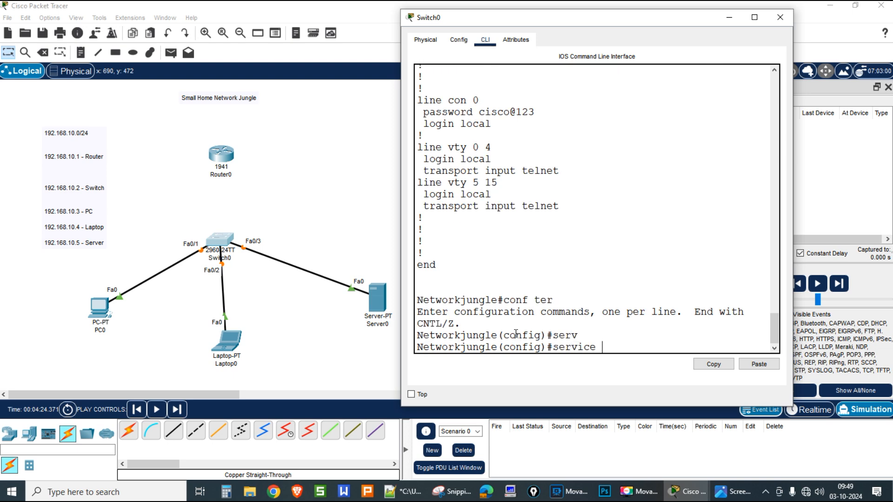
text(pas)
key(Tab)
text(e)
key(BackSpace)
key(Return)
key(Return)
key(Return)
key(Return)
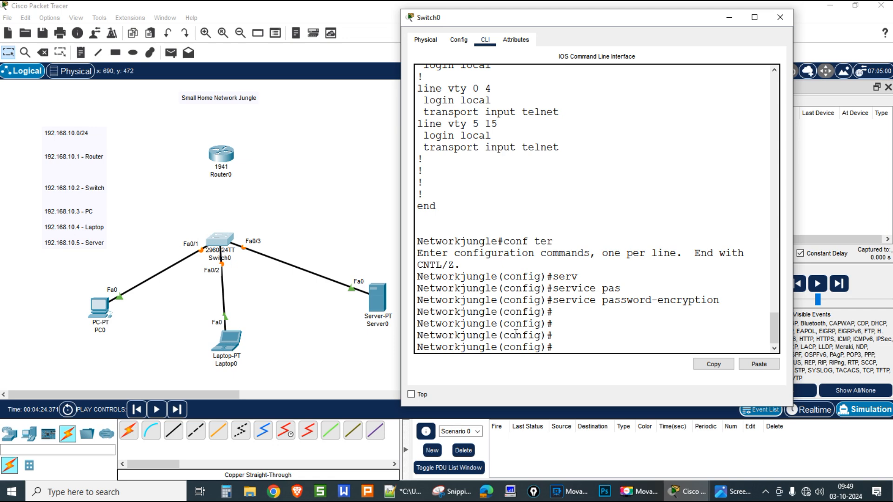
text(do wr)
key(Return)
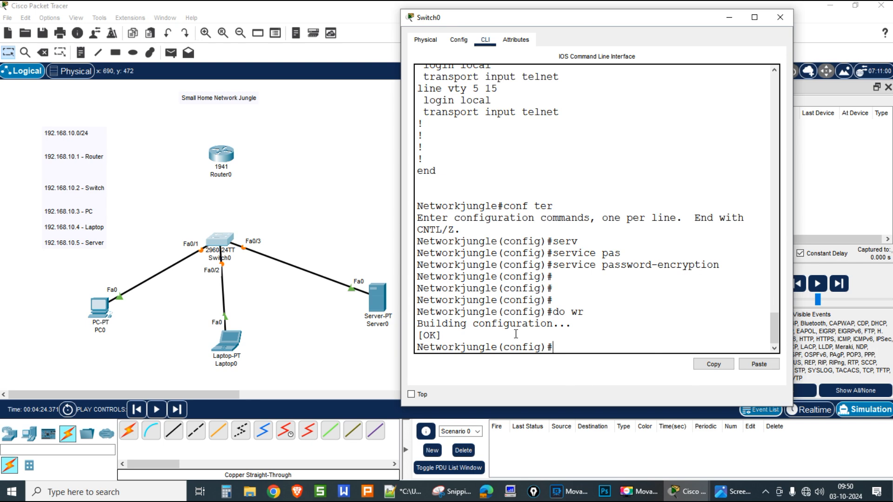
Step: Set the switch default gateway to 192.168.10.1 and return to the privileged prompt
text(ip defa)
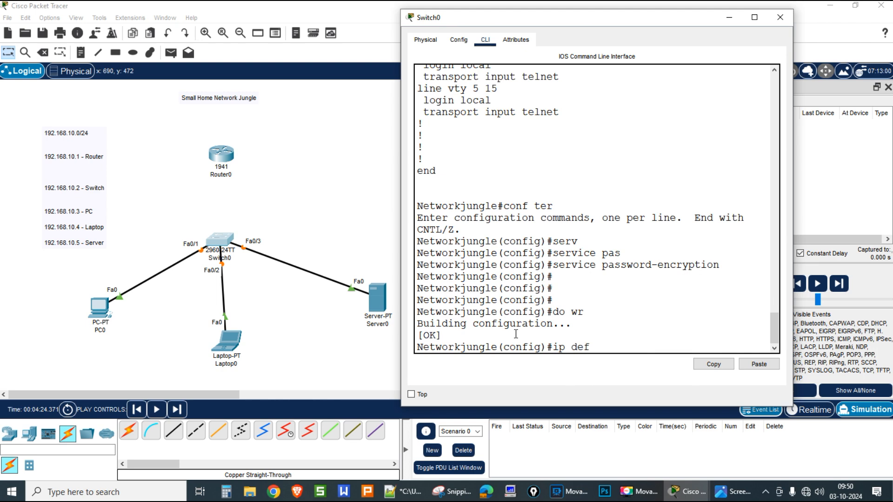
key(Tab)
text(192.16)
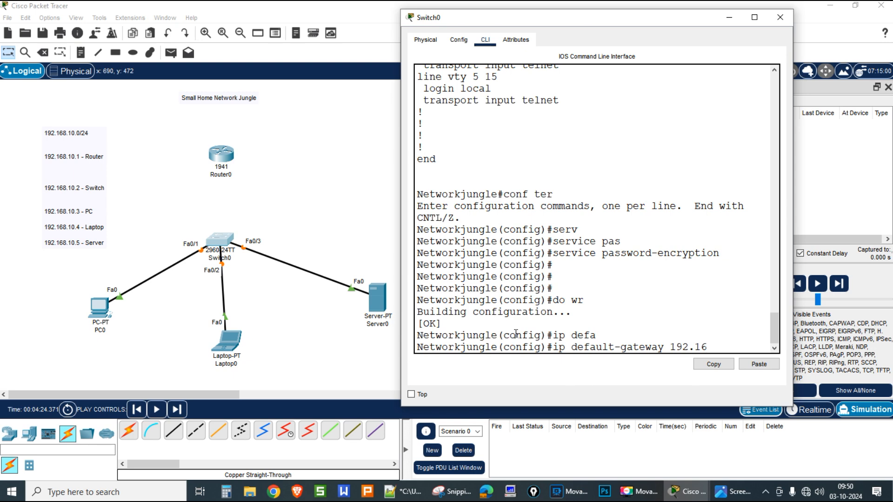
text(8.10.1)
key(Return)
key(Return)
key(Return)
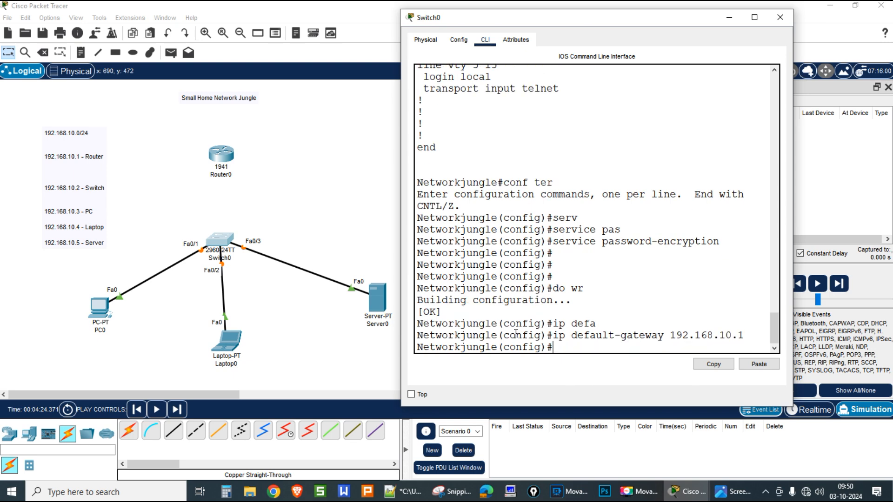
key(Return)
key(ctrl+z)
key(Return)
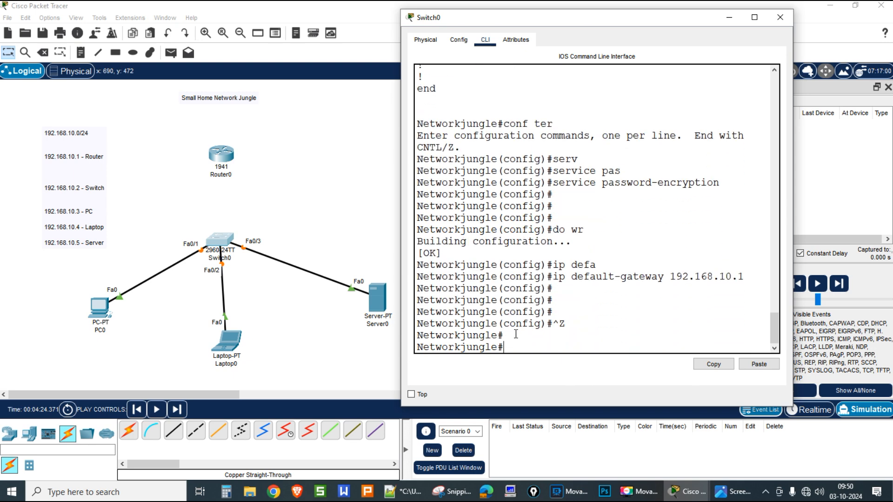
key(Return)
click(732, 16)
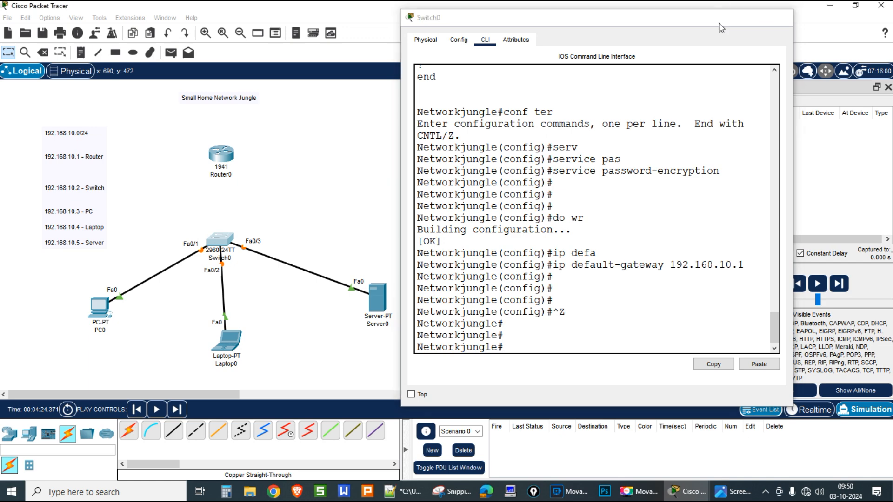
Step: Switch to Realtime mode and fast-forward time so all links come up
click(156, 410)
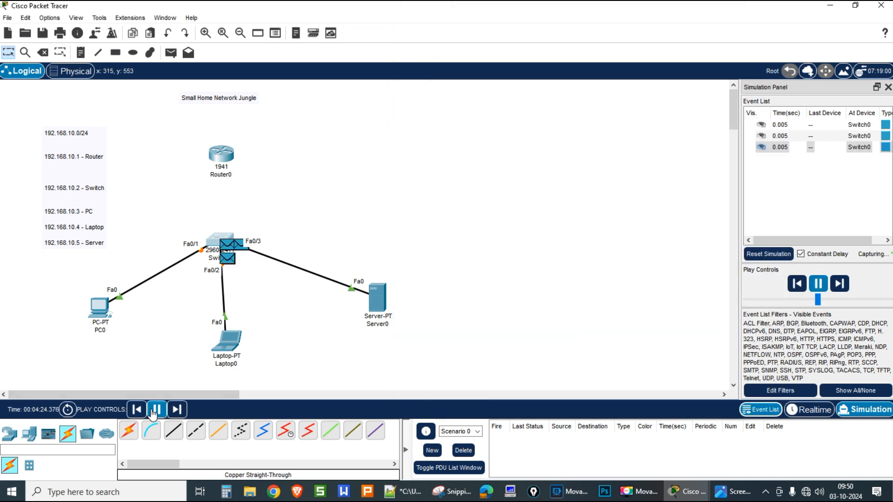
click(800, 410)
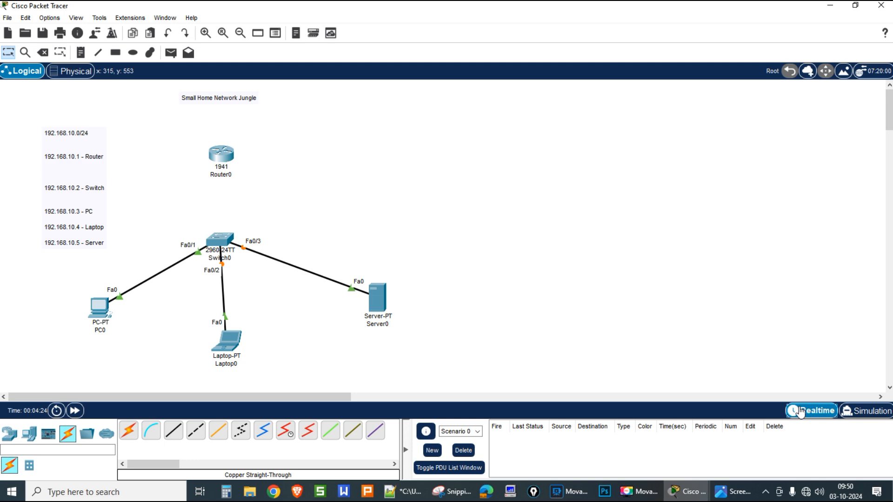
click(75, 410)
Step: Run show ip arp on Switch0, which lists only 192.168.10.2 on Vlan1, then enter Simulation mode
click(220, 239)
key(Return)
key(Return)
key(Return)
key(Return)
key(Return)
key(Return)
key(Return)
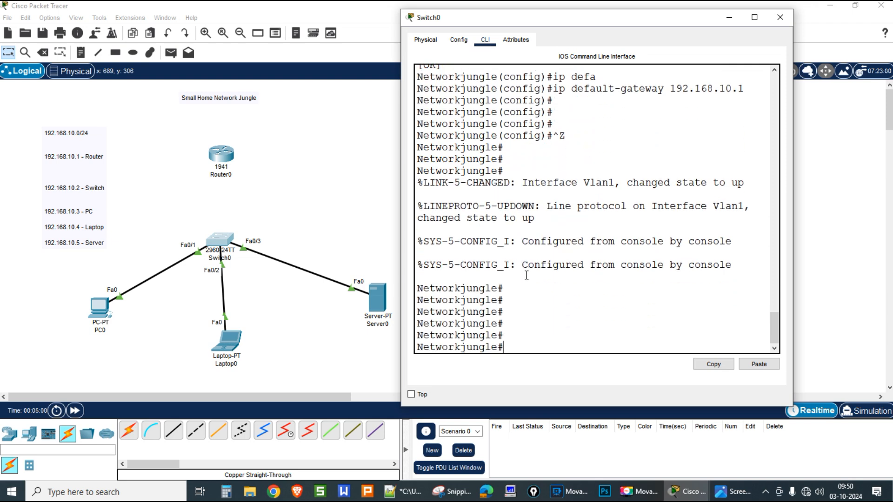
text(show )
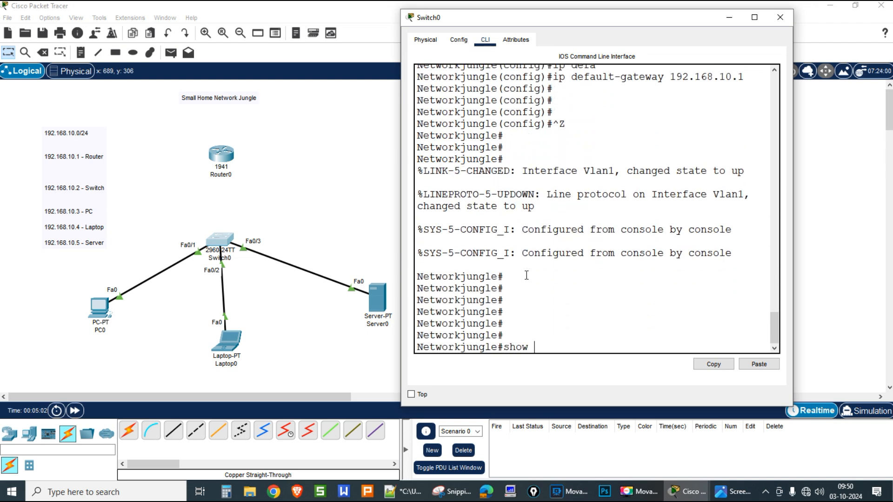
text(ip arp)
key(Return)
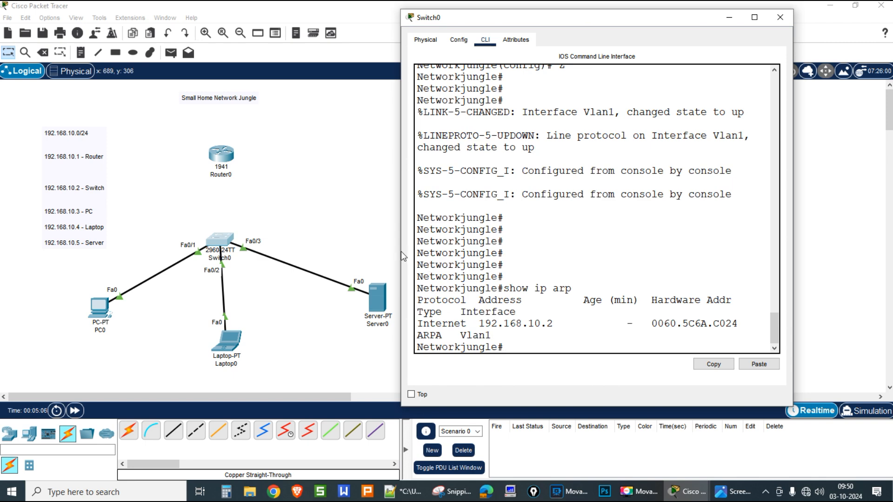
drag(400, 251, 302, 256)
drag(382, 19, 465, 37)
key(Up)
key(Return)
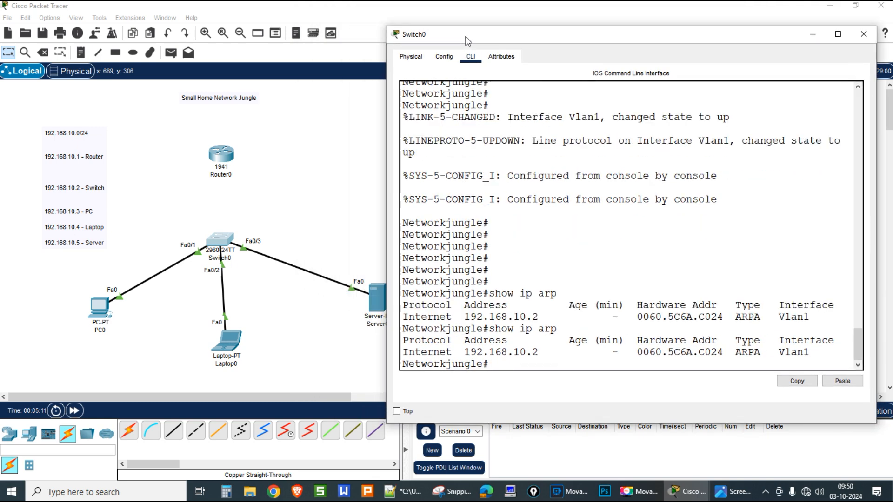
key(Return)
key(Return)
key(Return)
key(Return)
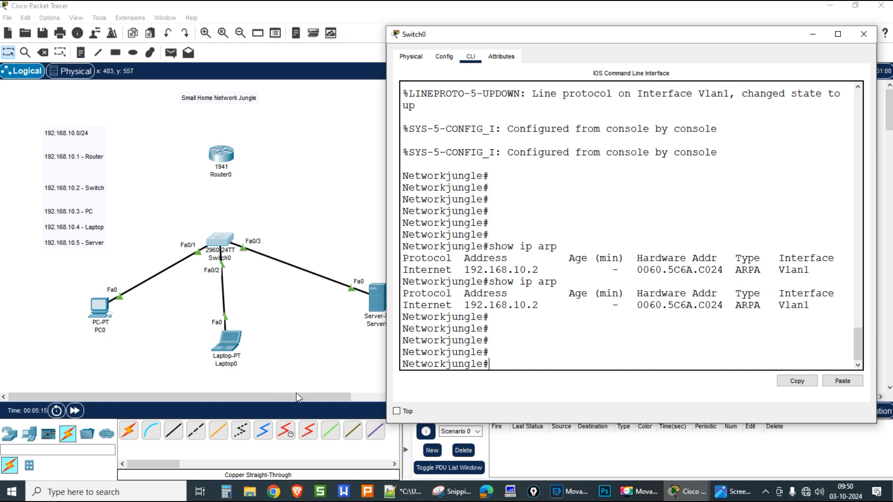
click(297, 371)
click(858, 411)
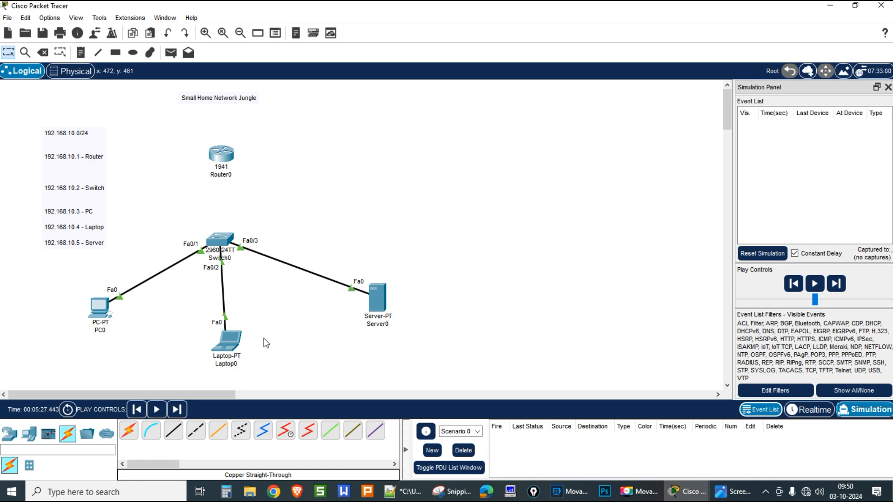
Step: Queue a simple ICMP PDU from PC0 to Server0 and view its outgoing ARP broadcast details at PC0
click(174, 55)
click(101, 305)
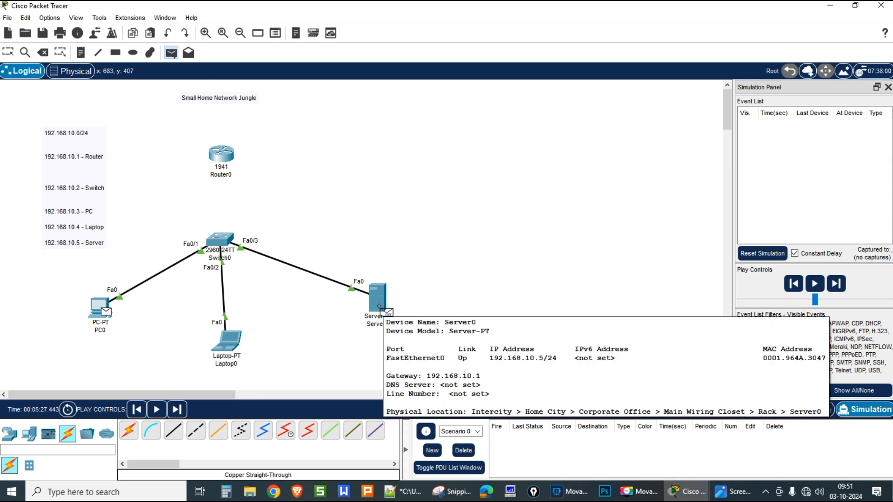
click(379, 307)
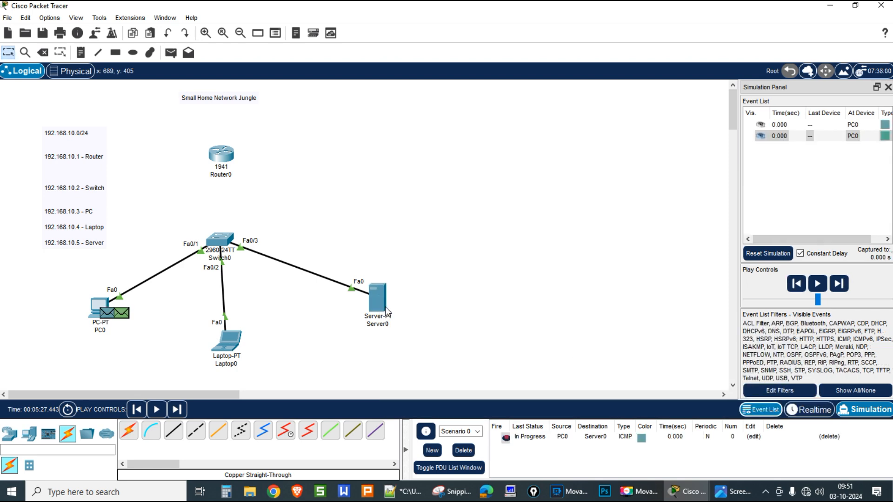
click(124, 316)
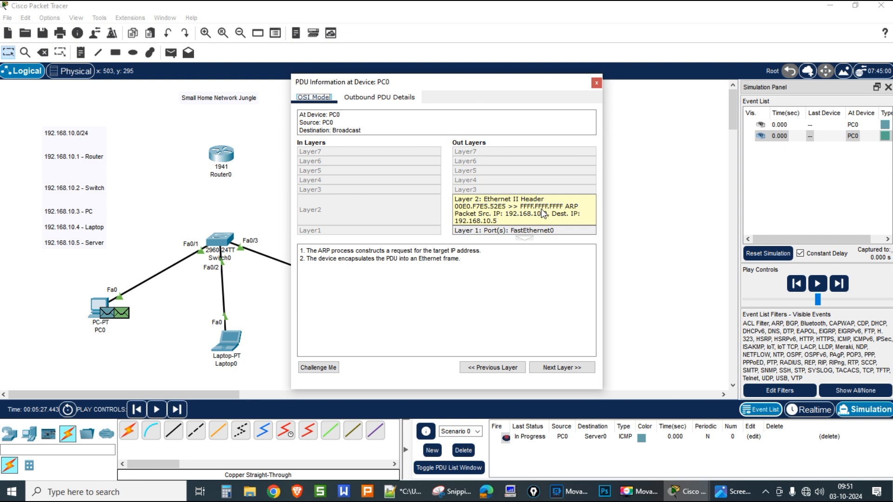
Step: Play the simulation and inspect the PDU arriving at Switch0
click(600, 84)
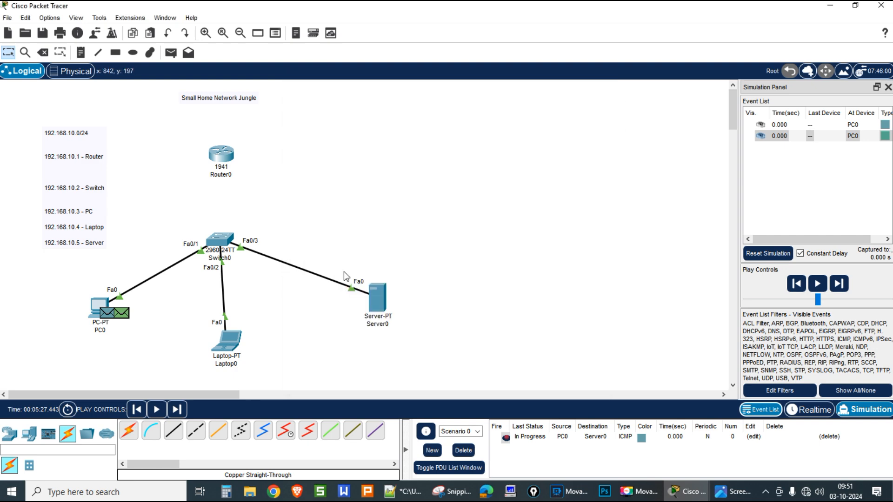
click(156, 409)
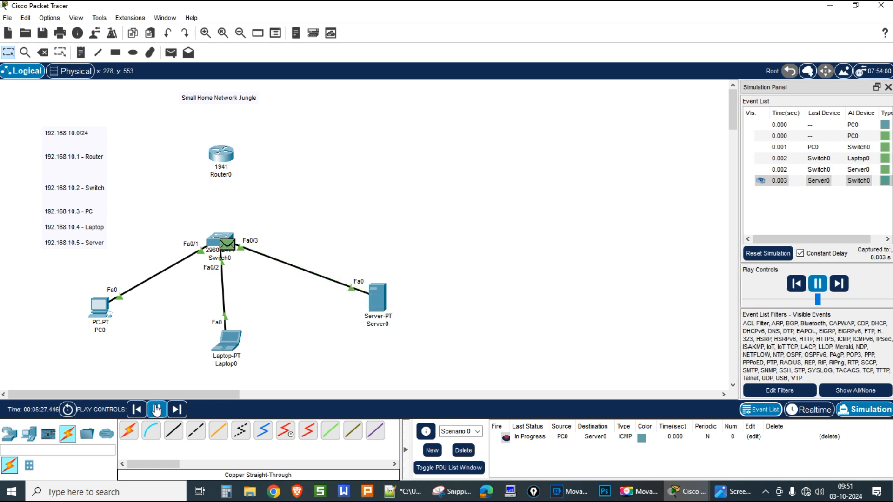
click(228, 248)
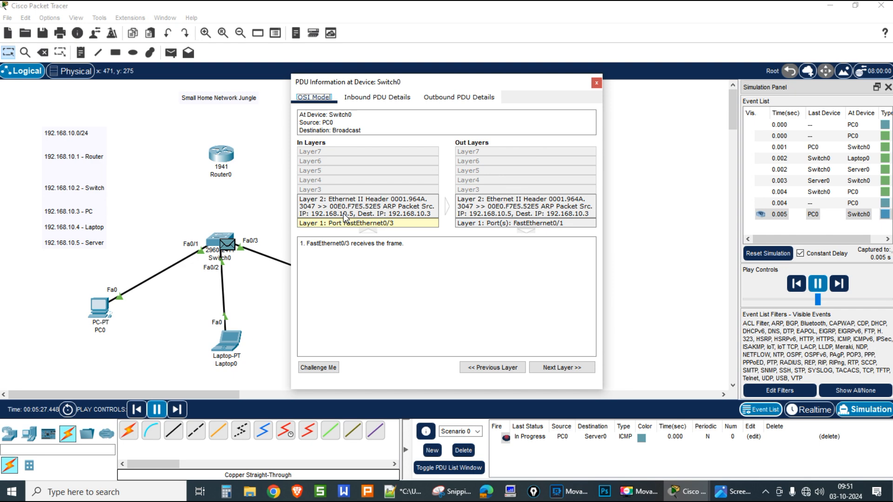
click(597, 83)
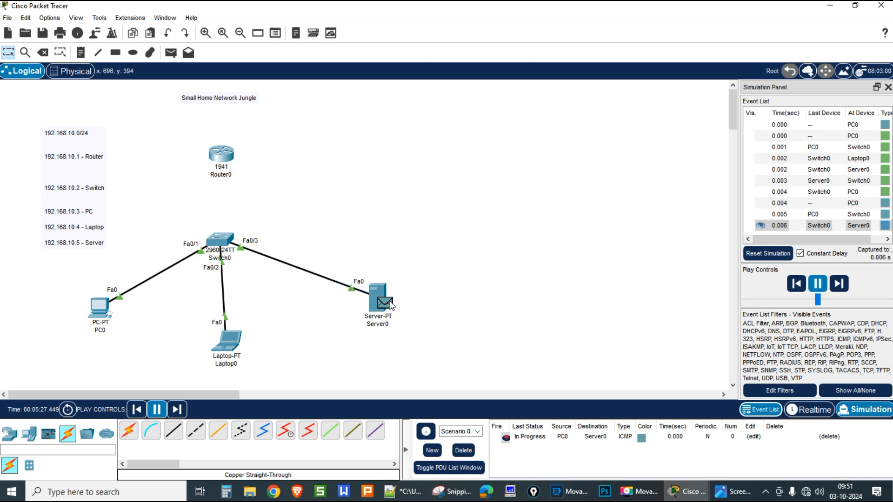
Step: Inspect the inbound PDU header details at Server0, then return to Realtime mode
click(384, 302)
drag(496, 63, 640, 64)
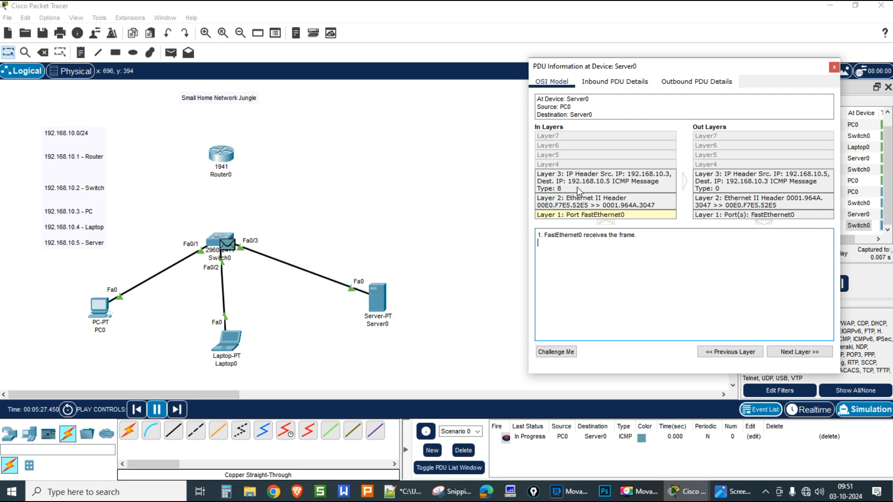
click(613, 86)
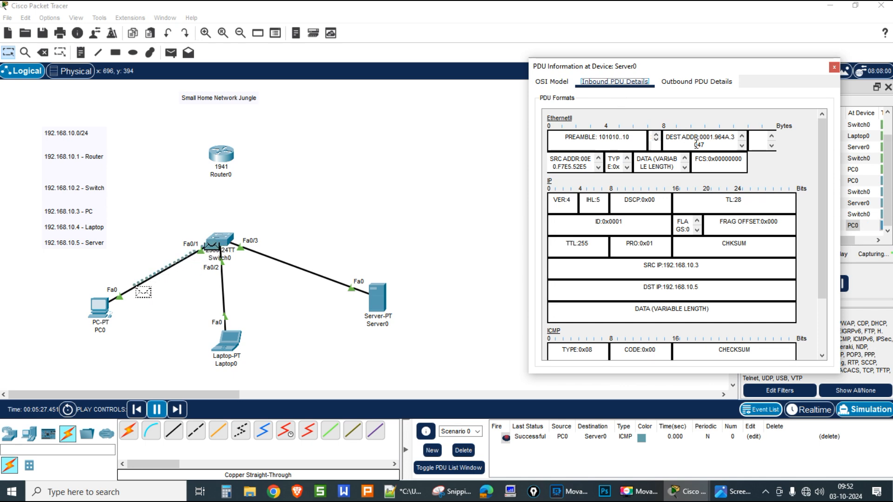
scroll(724, 221, down, 2)
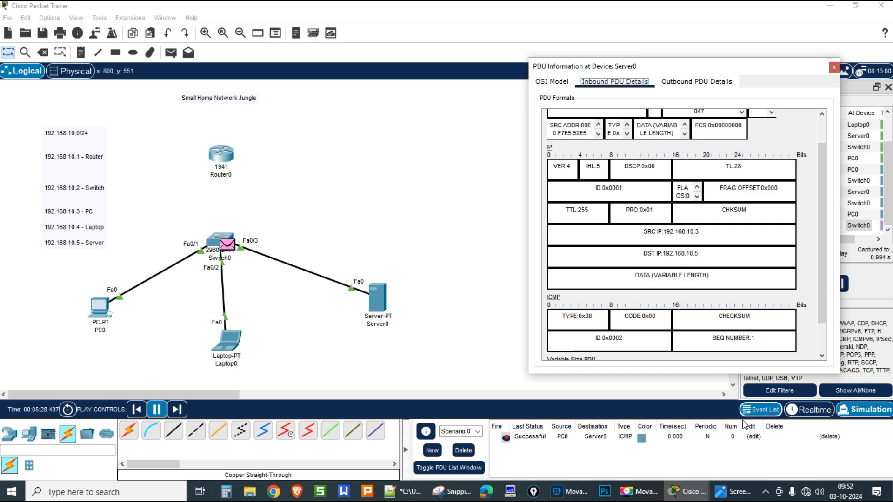
click(800, 412)
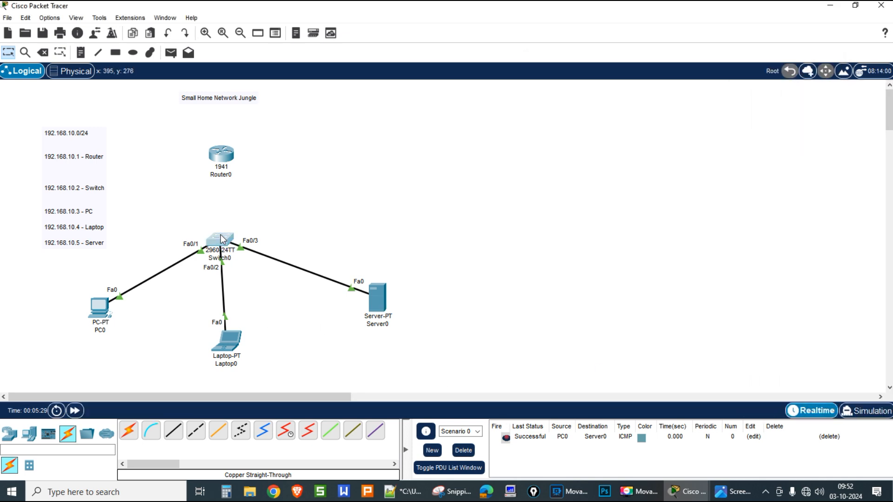
Step: Rerun show ip arp on Switch0, still showing only 192.168.10.2 on Vlan1, and hide the console
click(222, 239)
key(Up)
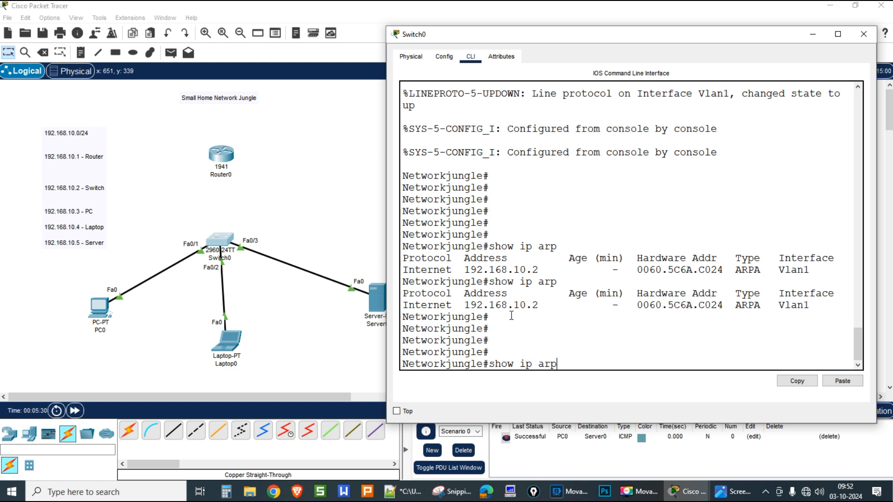
key(Return)
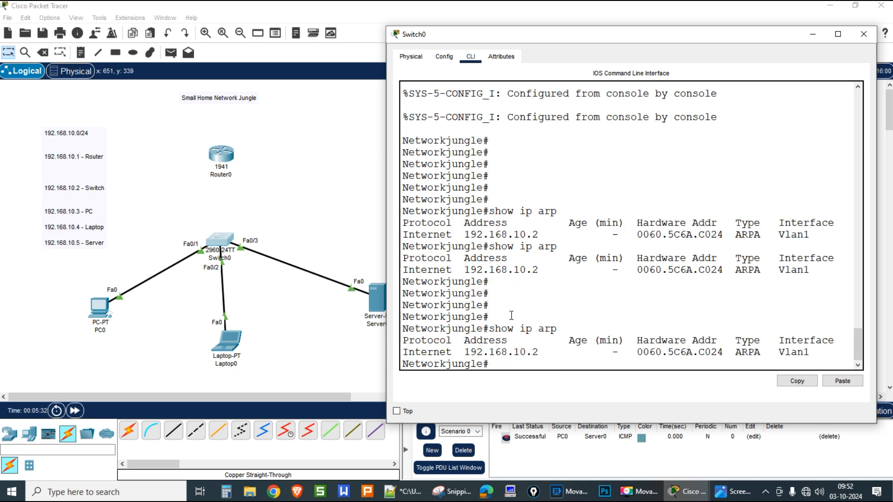
click(812, 35)
Step: Connect Switch0 Gig0/1 to Router0 Gig0/0 with a copper straight-through cable and raise Router0 slightly
click(174, 431)
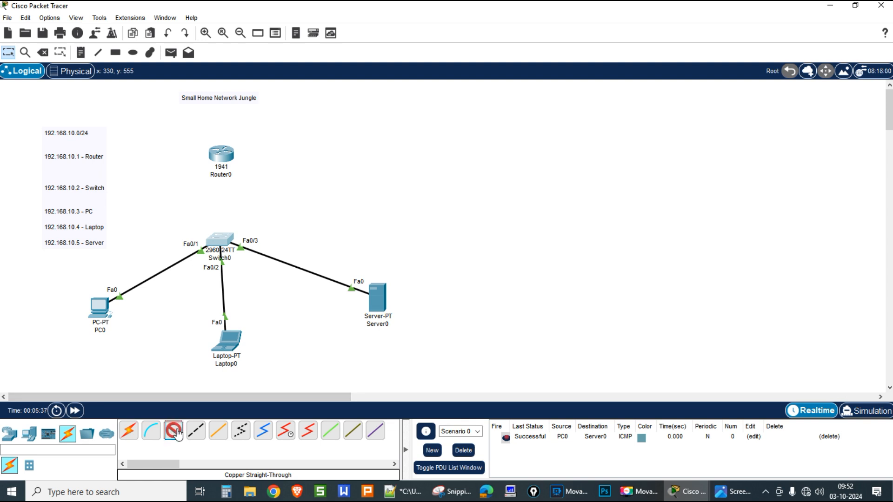
click(220, 238)
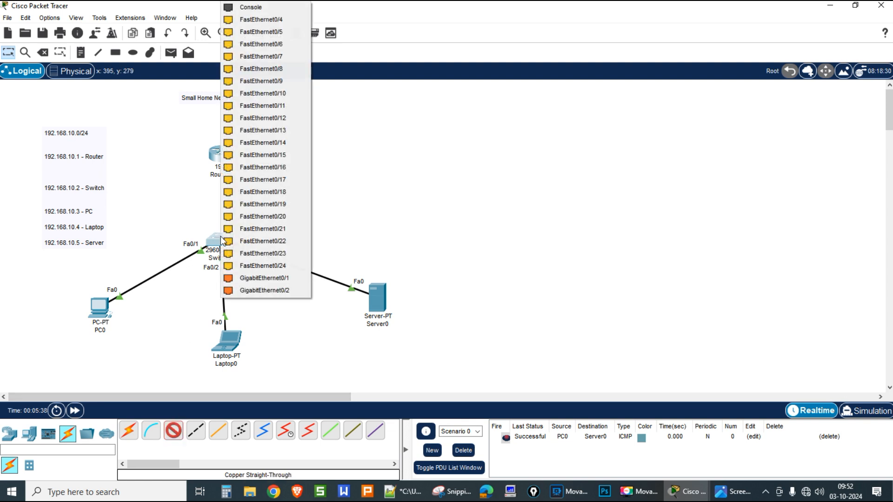
click(241, 275)
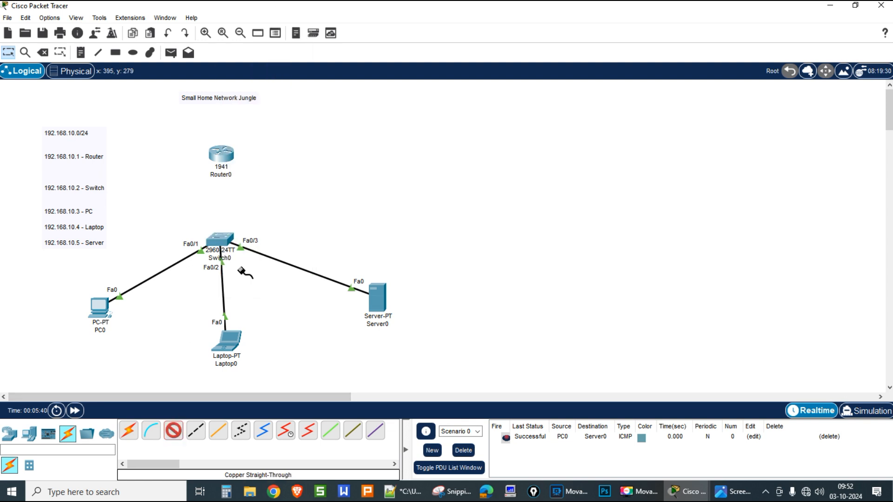
click(221, 157)
click(239, 192)
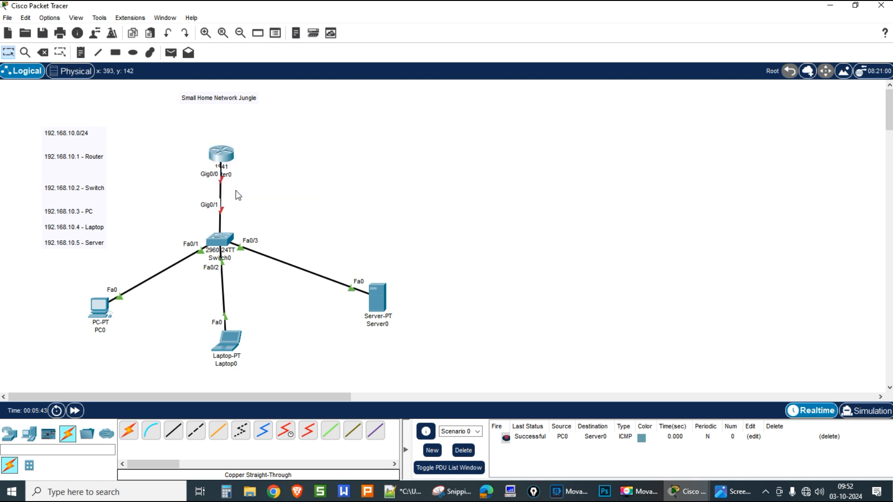
drag(228, 148, 230, 134)
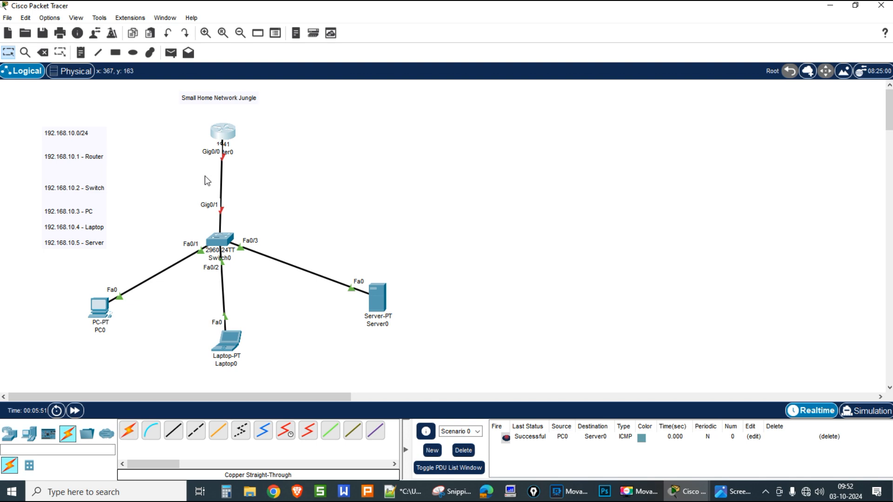
click(219, 133)
Step: Open Router0's CLI and answer no to the initial configuration dialog
click(368, 101)
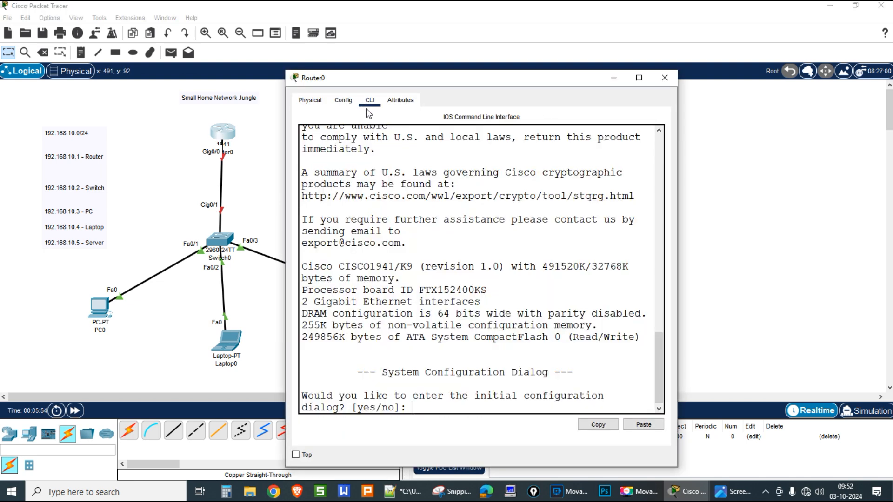
text(no)
key(Return)
key(Return)
key(Return)
key(Return)
key(Return)
key(Return)
key(Return)
key(Return)
key(Return)
key(Return)
key(Return)
key(Return)
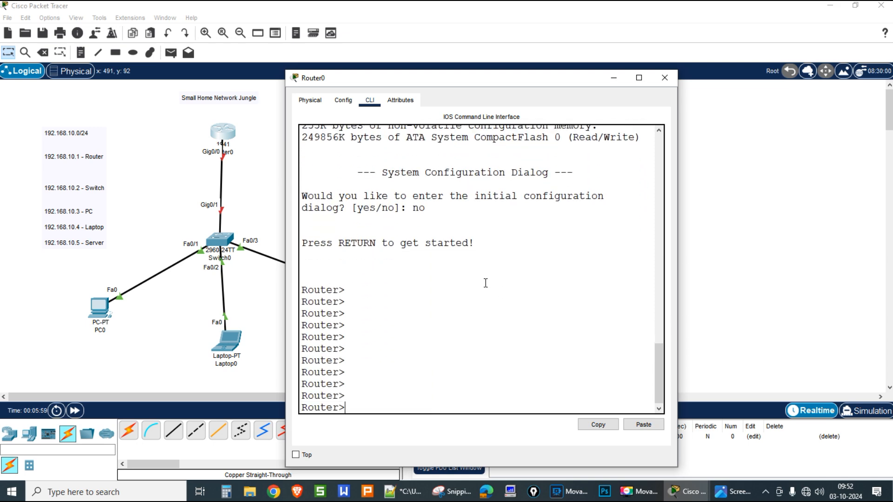
drag(453, 80, 615, 65)
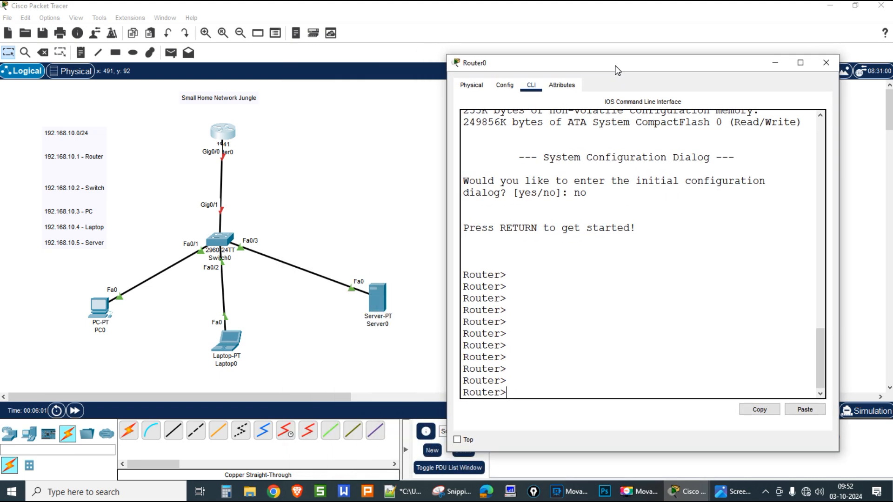
Step: Enter enable and global configuration mode, then select interface g0/0
text(co)
key(BackSpace)
key(BackSpace)
text(enable)
key(Return)
key(Return)
key(Return)
key(Return)
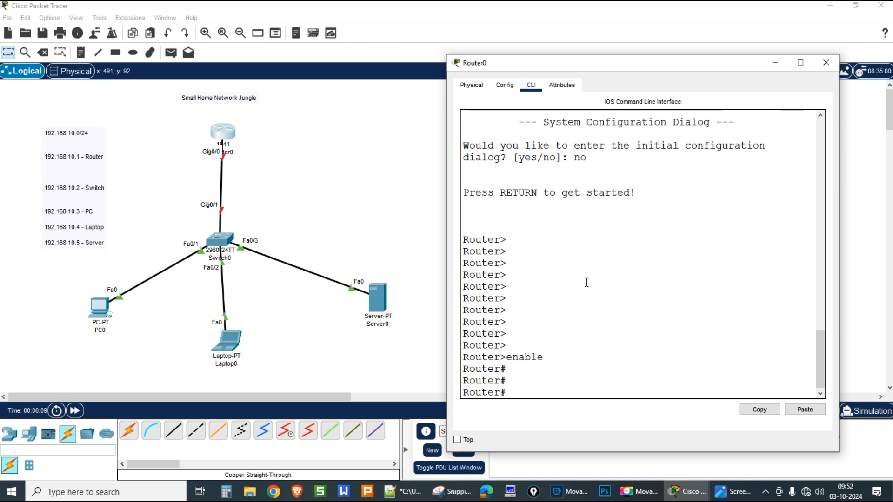
text(conf ter)
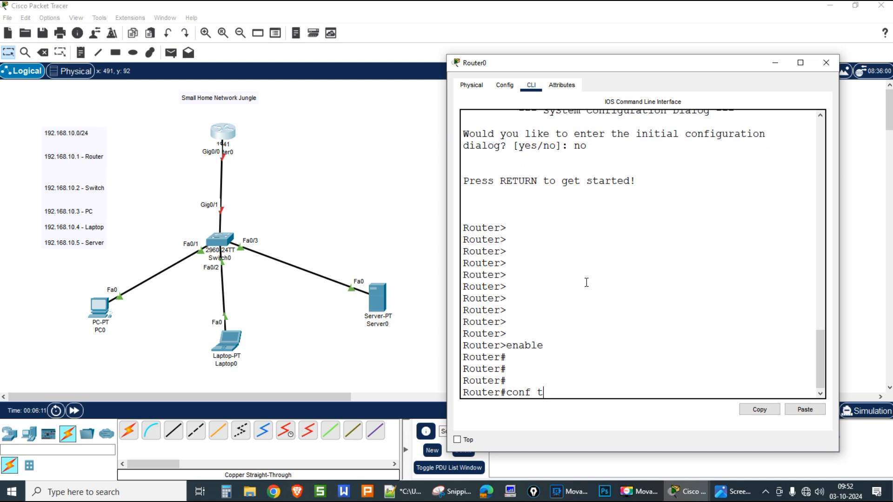
key(Return)
key(Return)
key(Return)
key(Return)
text(int)
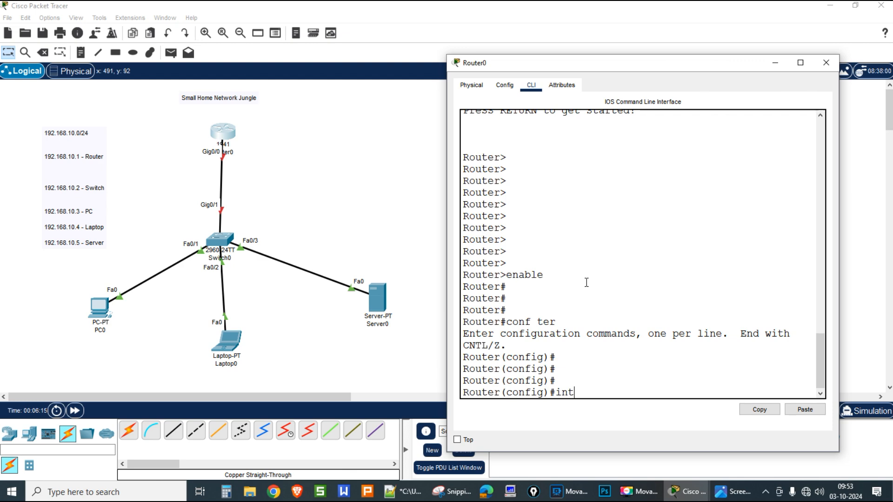
text( g0/0)
key(Return)
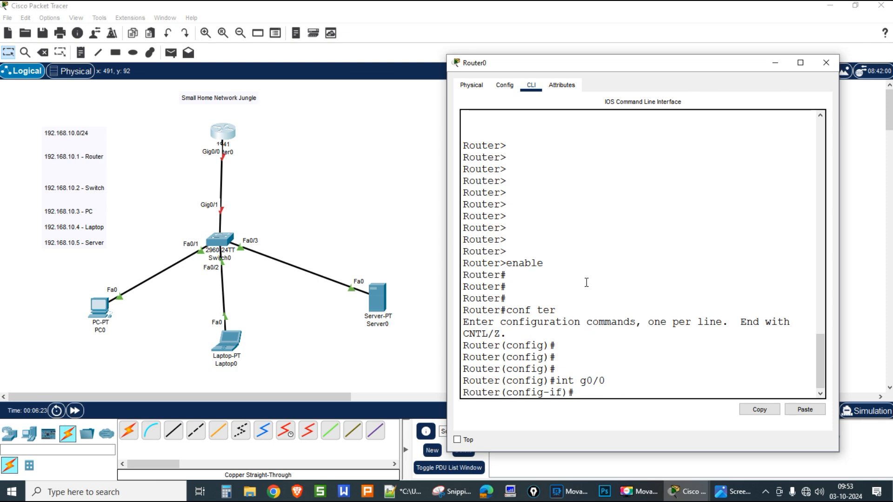
Step: Give Gig0/0 address 192.168.10.1 255.255.255.0, bring it up with no shutdown, and exit
text(ip address 192.168.10)
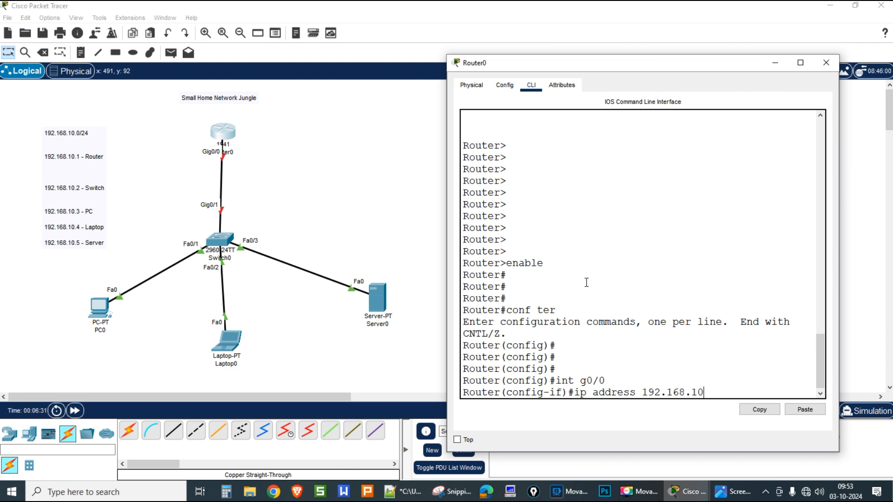
text(.1 255.255.2)
text(55.255.0)
key(Return)
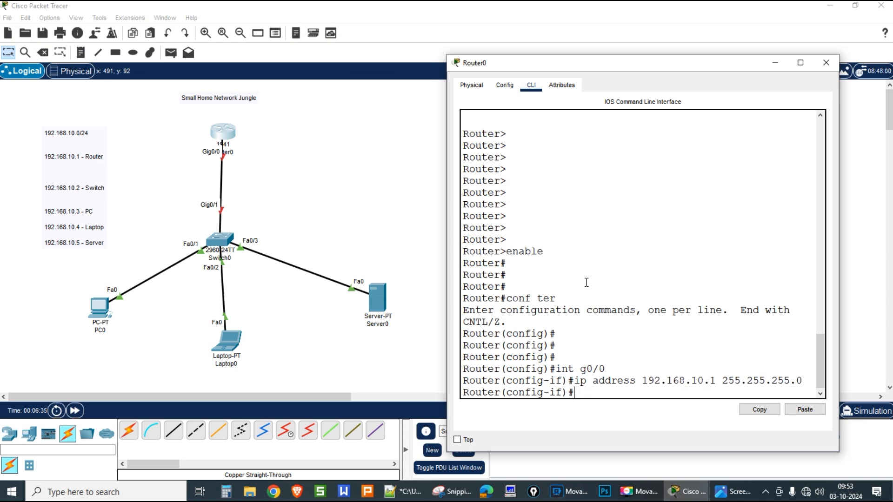
text(no shutdown)
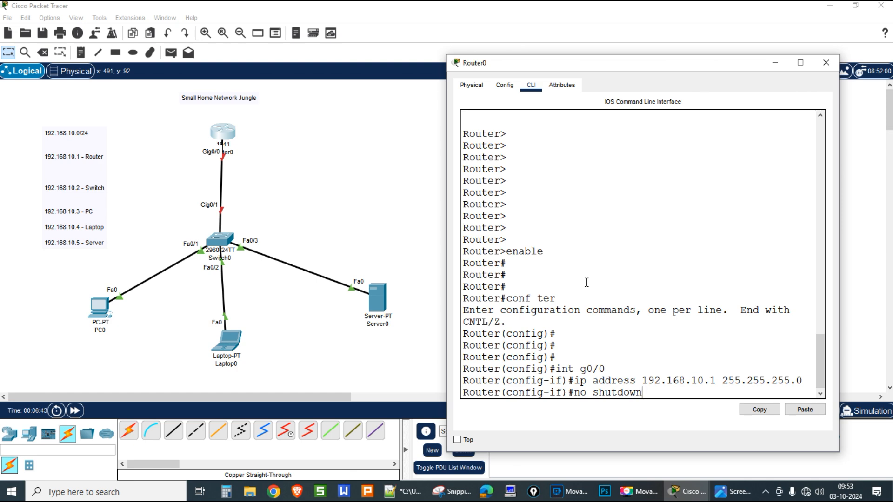
key(Return)
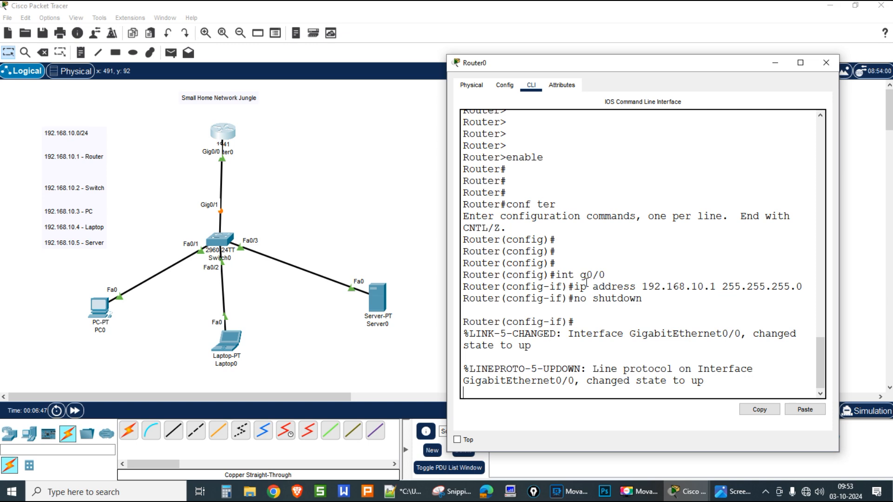
key(Return)
key(Return)
key(Return)
key(Return)
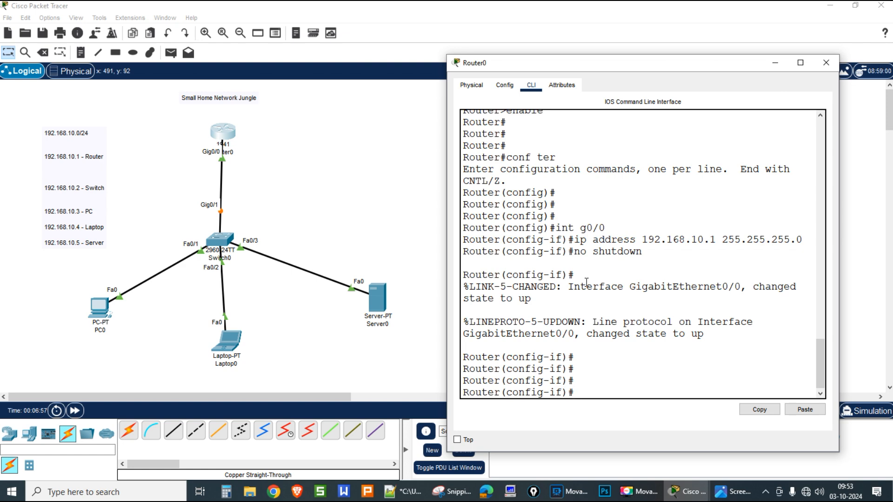
text(exit)
key(Return)
key(Return)
key(Return)
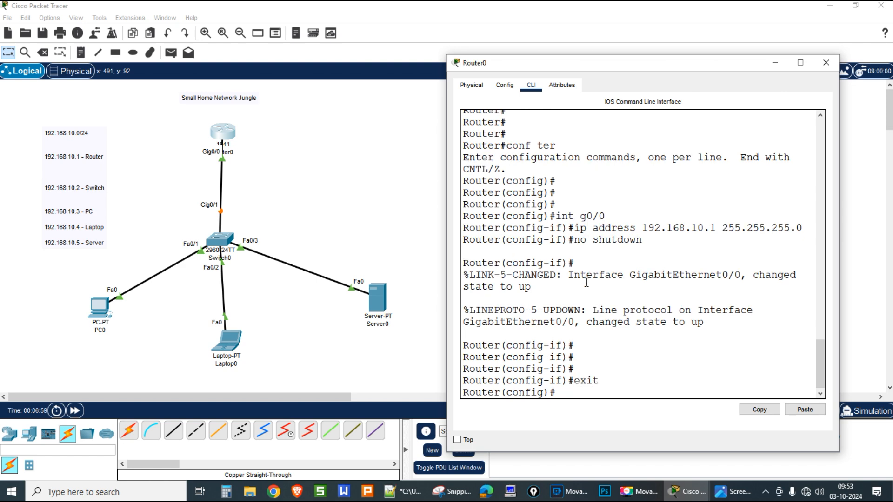
Step: Create local user 'cisco' with a password and set the hostname to NetworkJungle-Router
text(userna)
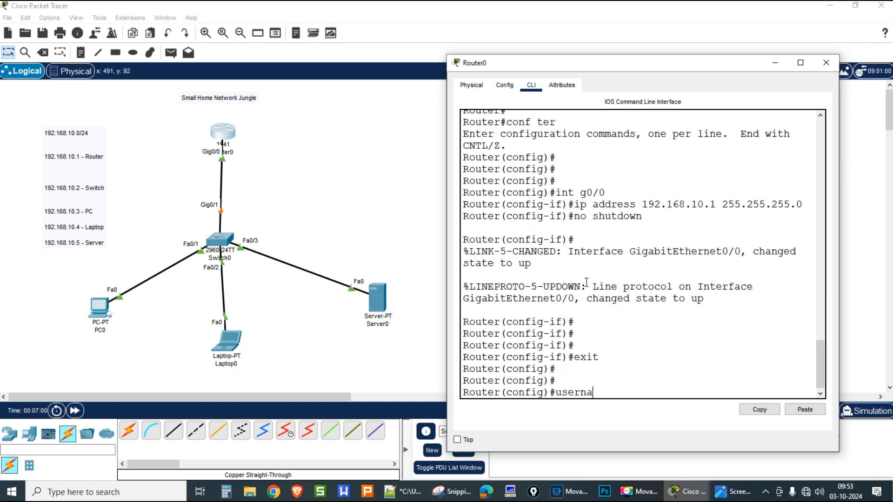
text(me cisco password cisco@123)
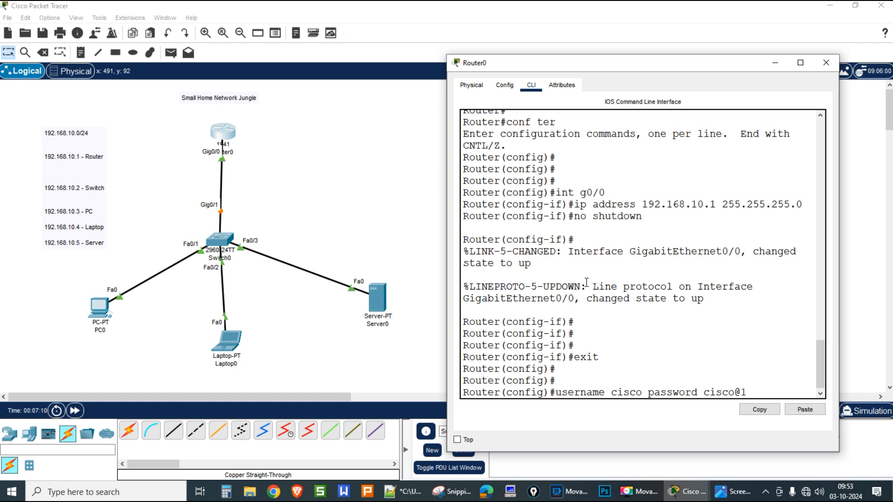
key(Return)
key(Return)
key(Return)
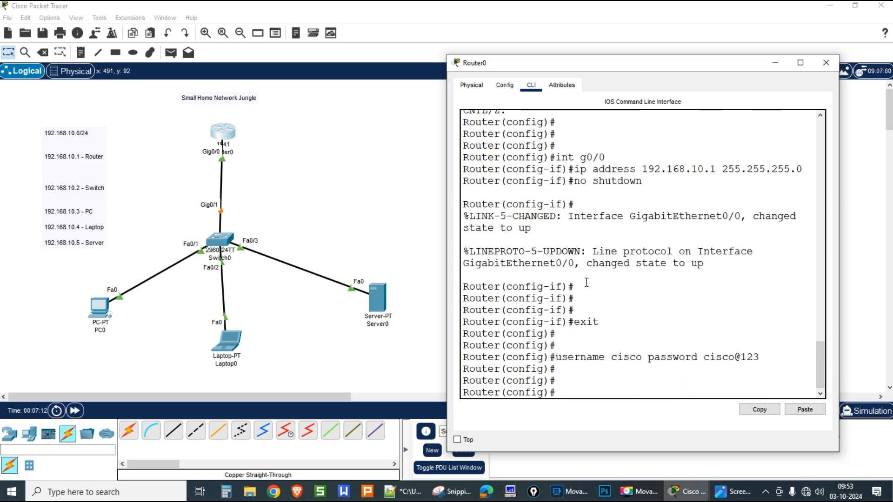
text(hostname)
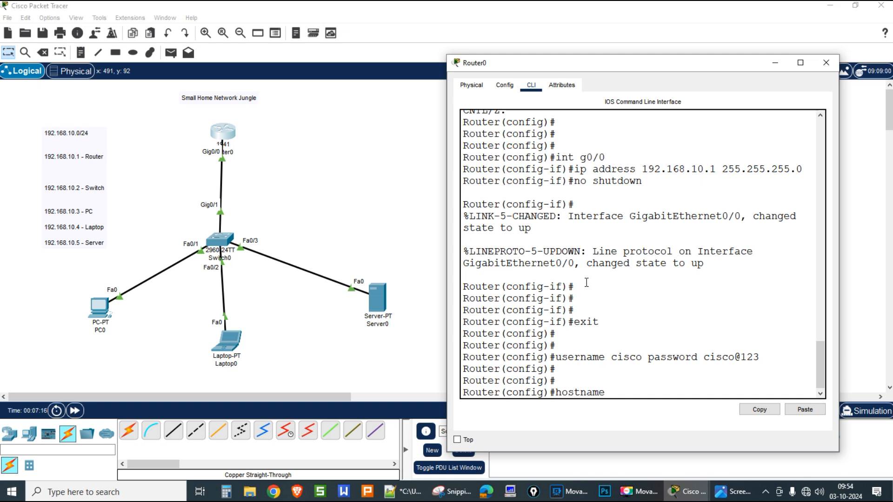
text( Net)
text(kJungl)
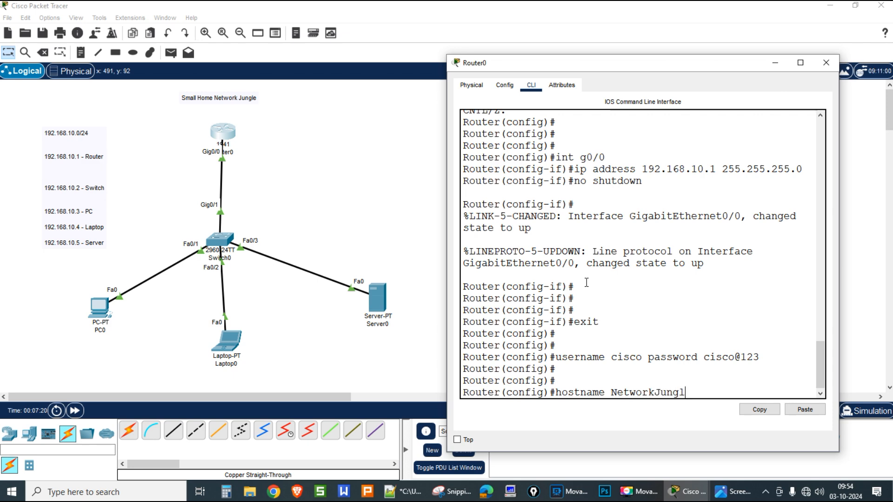
text(e-Router)
key(Return)
key(Return)
key(Return)
key(Return)
key(Return)
key(Return)
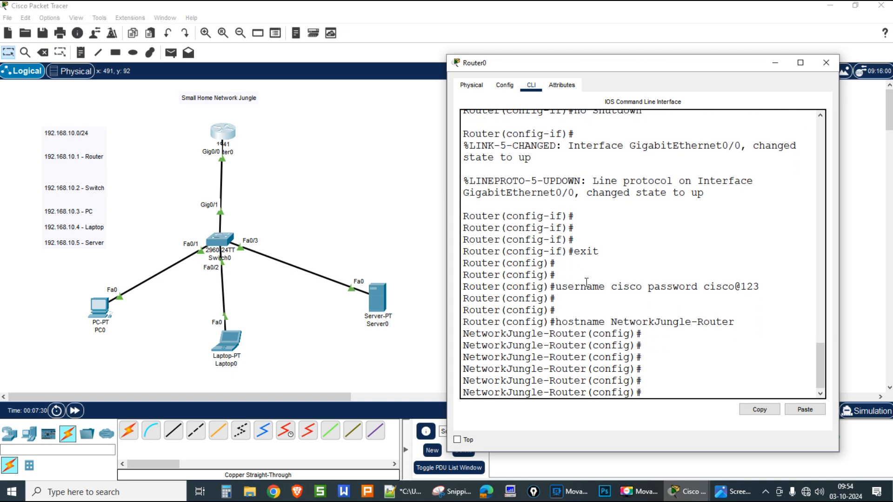
Step: Configure VTY lines 0–15 with login local, a line password, and telnet-only transport input
text(line vty 0 15)
key(Return)
key(Return)
text(login local)
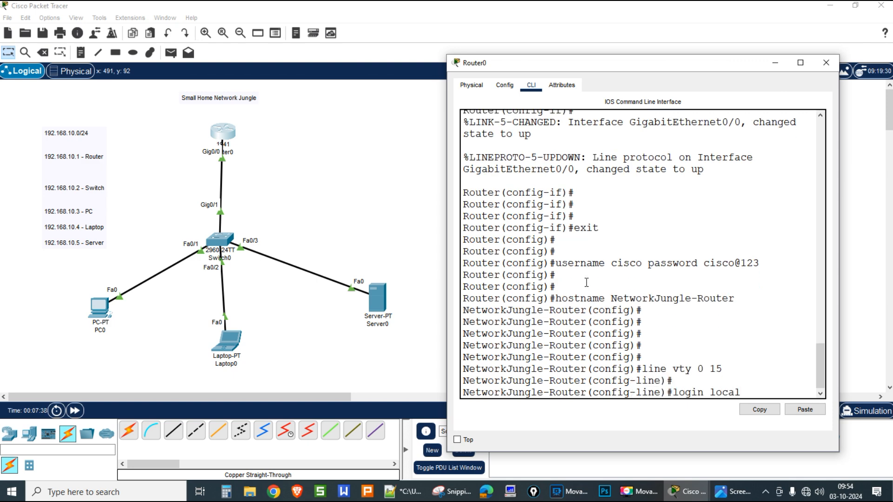
key(Return)
text(password)
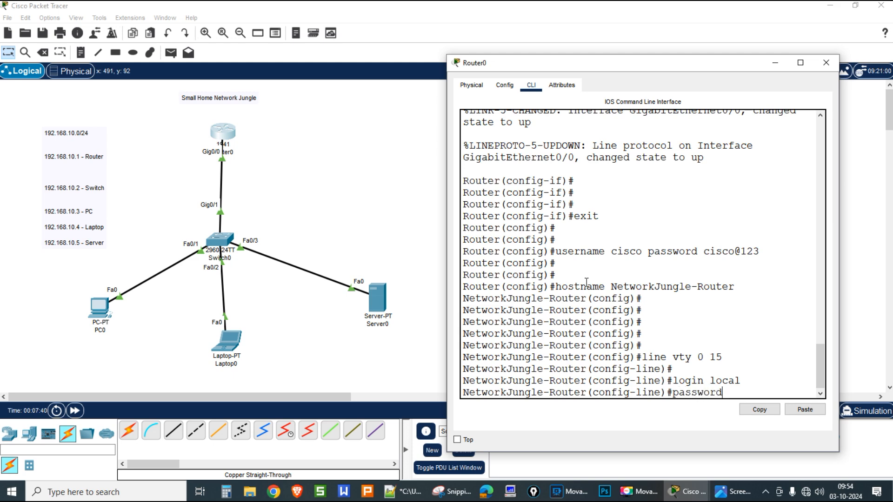
text( cisco@123)
key(Return)
key(Return)
text(transport input)
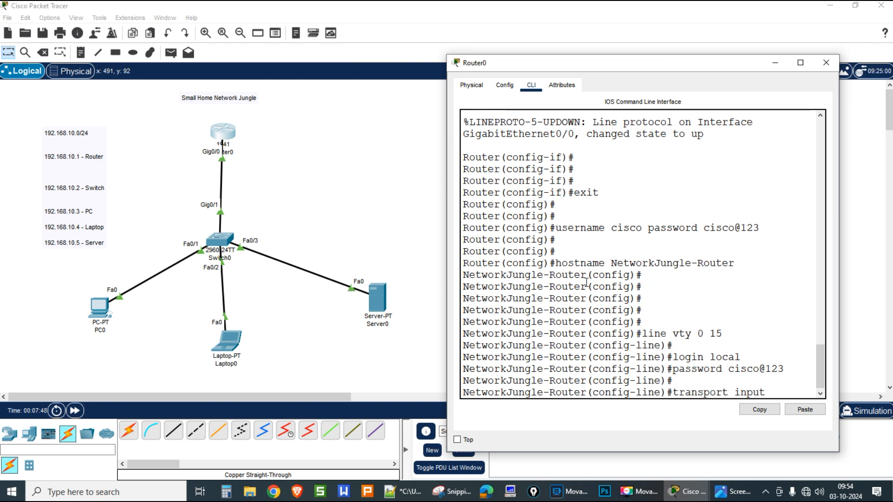
key(Tab)
text(te)
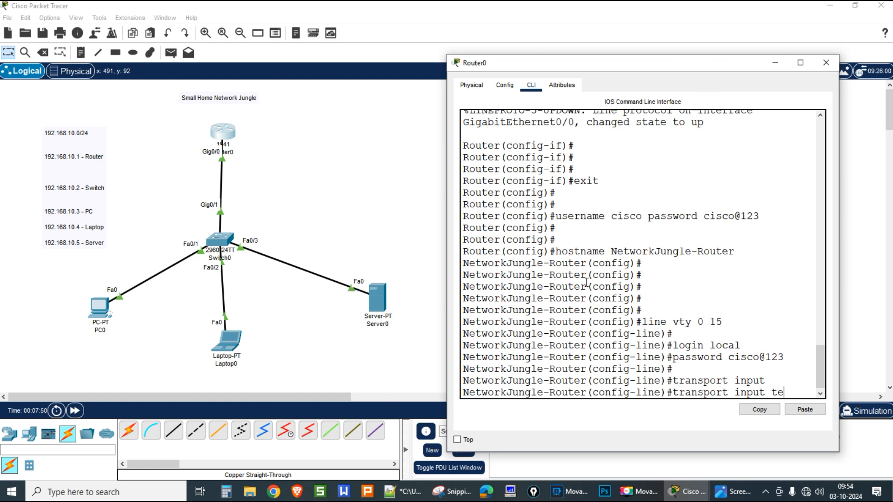
text(lnet)
key(Return)
key(Return)
key(Return)
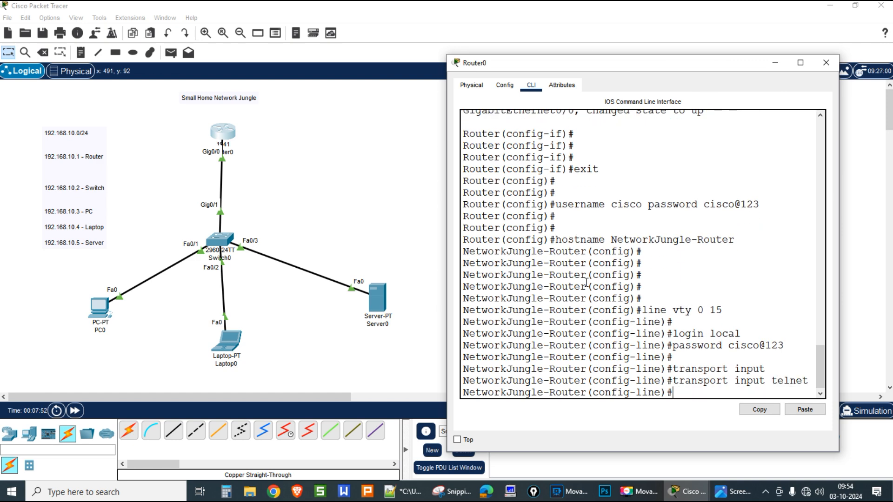
text(exit)
key(Return)
key(Return)
key(Return)
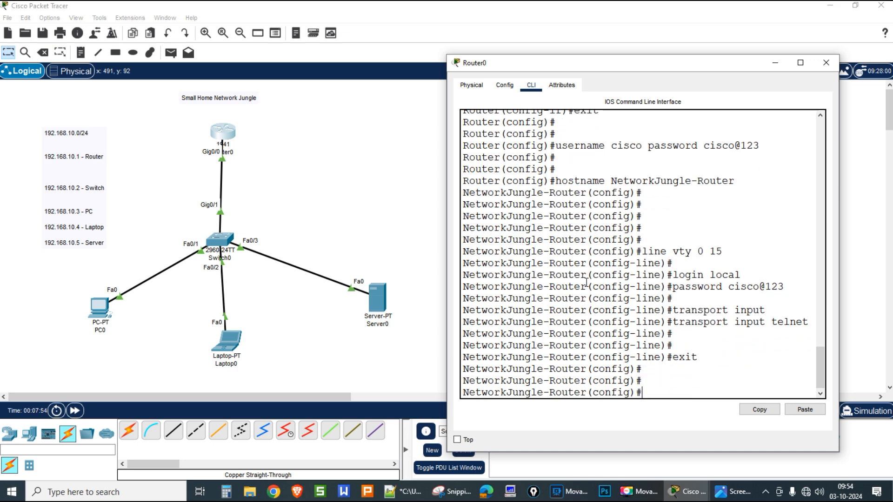
Step: Set console line 0 to login local with a password
text(line con 0)
key(Return)
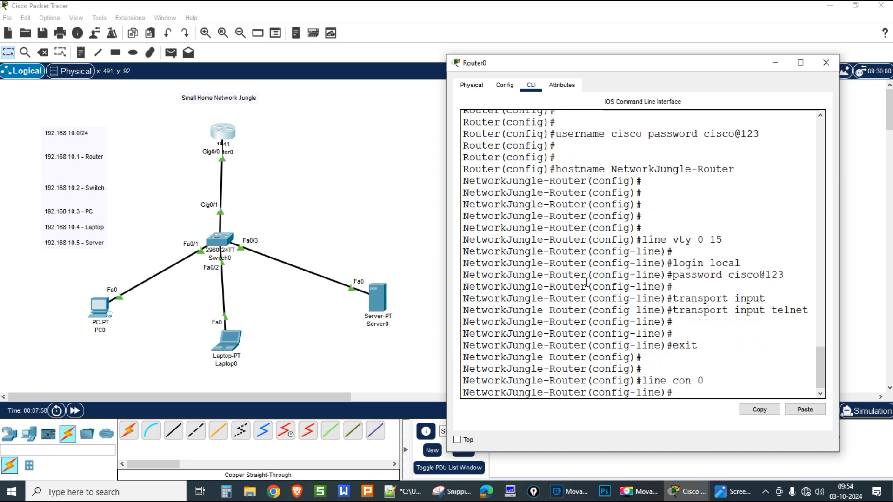
key(Return)
text(login local)
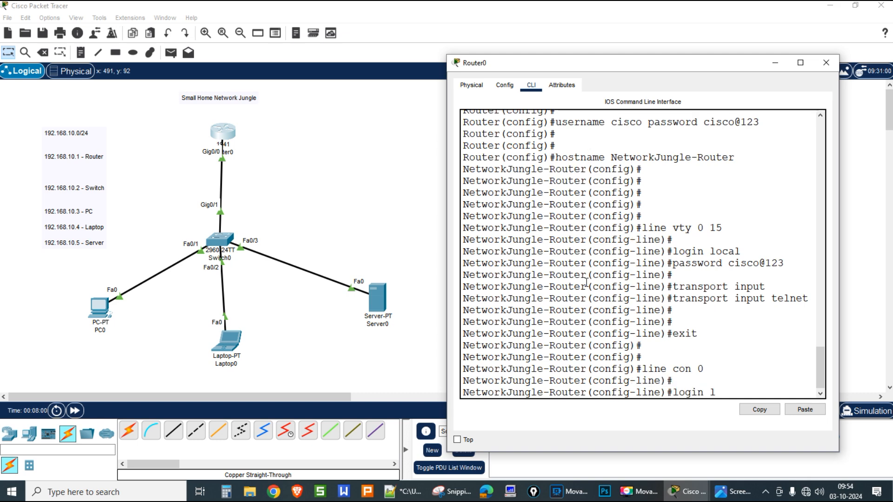
key(Return)
text(p)
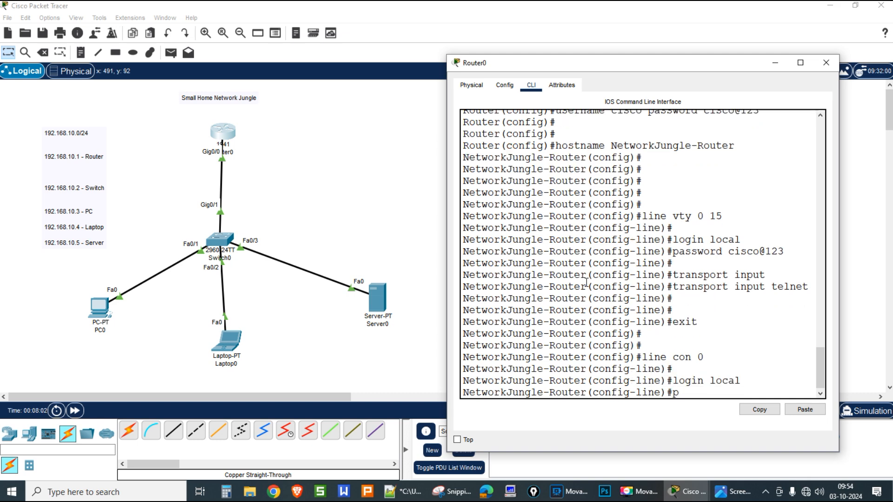
text(assword cisco@123)
key(Return)
key(Return)
key(Return)
text(exit)
key(Return)
key(Return)
key(Return)
key(Return)
Step: Set the MOTD banner 'Network Jungle Router' and save the configuration with wr
text(banner m)
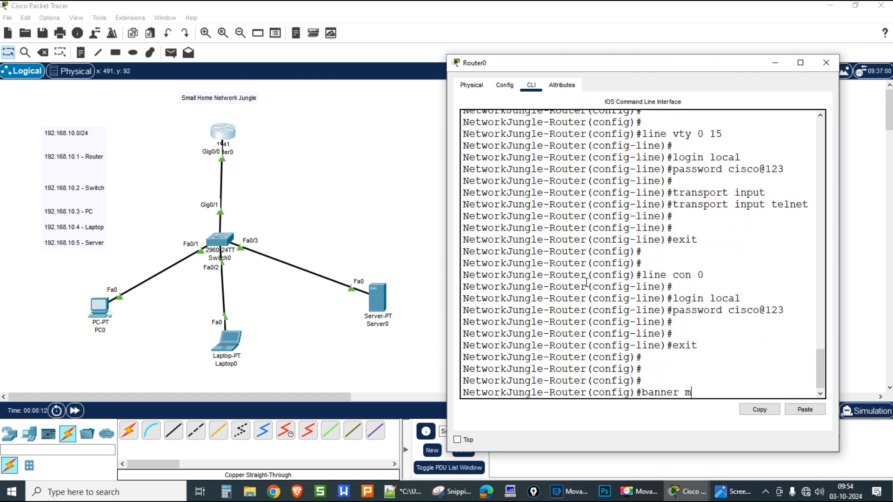
text(otd # ic)
key(BackSpace)
text(Network Jungle )
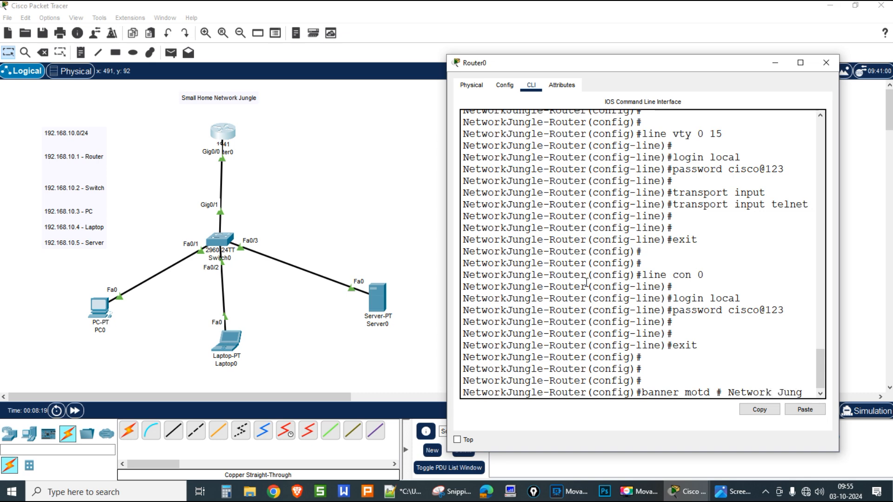
text(Router )
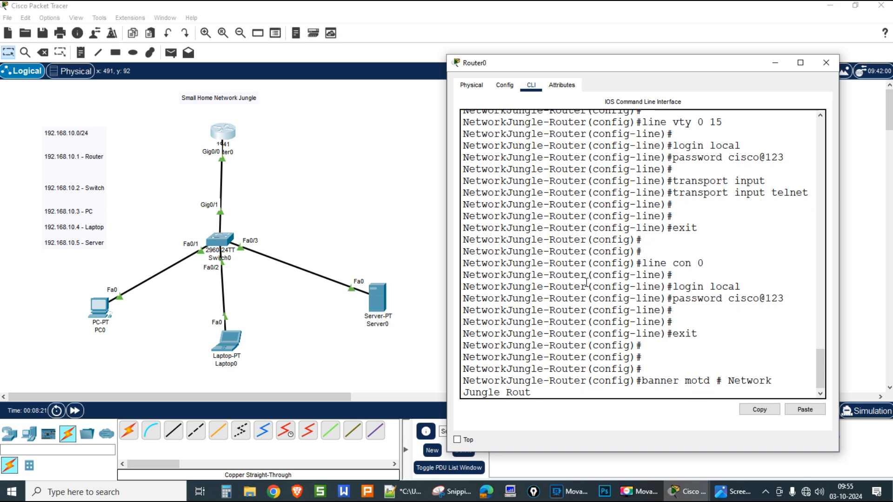
text(#)
key(Return)
key(Return)
key(Return)
key(Return)
key(Return)
key(Return)
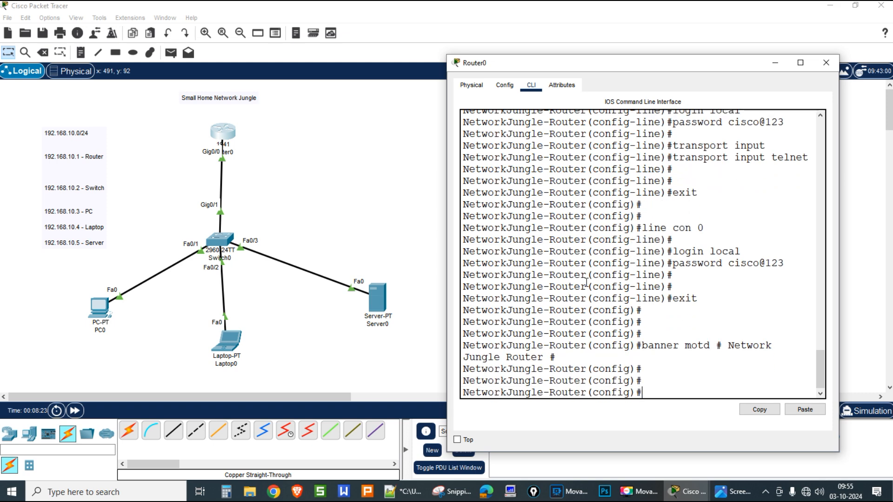
key(ctrl+z)
key(Return)
key(Return)
key(Return)
text(wr)
key(Return)
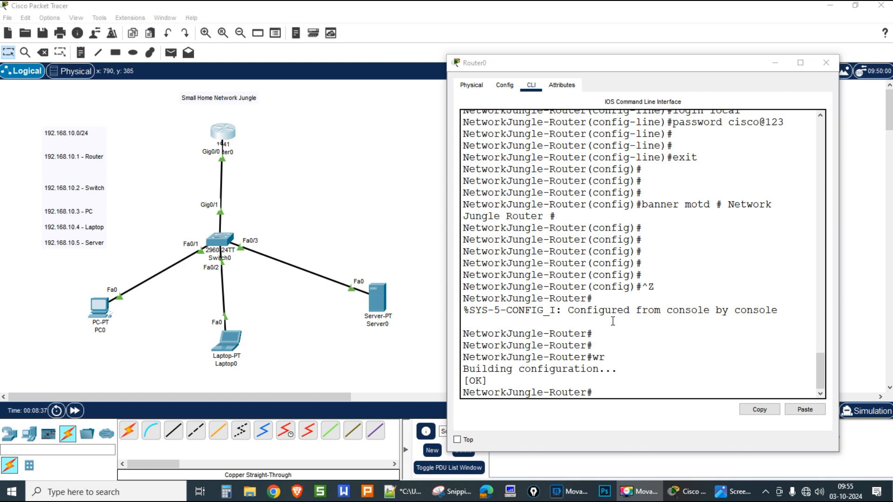
Step: Back at the privileged prompt, start the sh run command
click(626, 352)
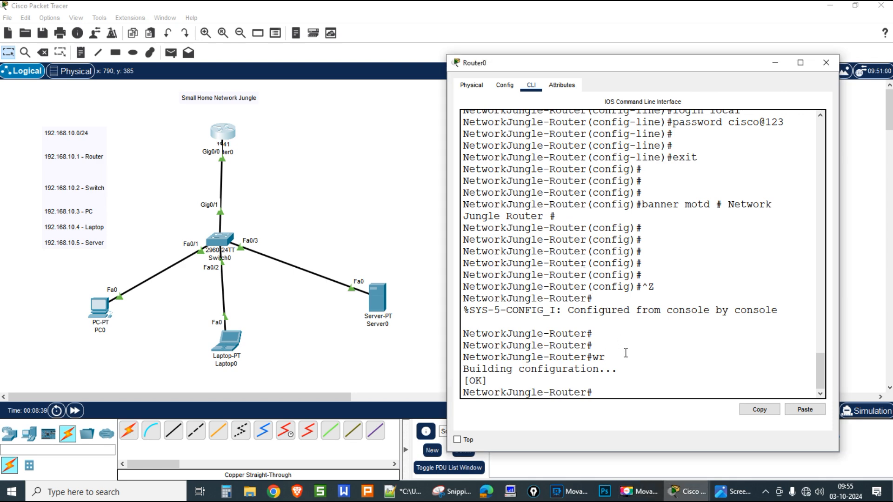
key(ctrl+z)
key(Return)
key(Return)
key(Return)
key(Return)
key(Return)
key(Return)
text(sh run)
Step: Page through the running configuration to the end, noting the plain-text passwords and interface settings
key(Tab)
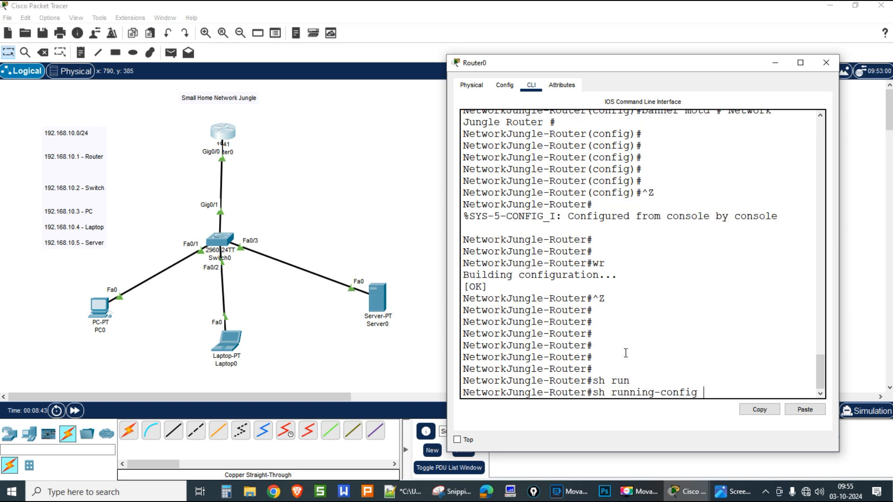
key(Return)
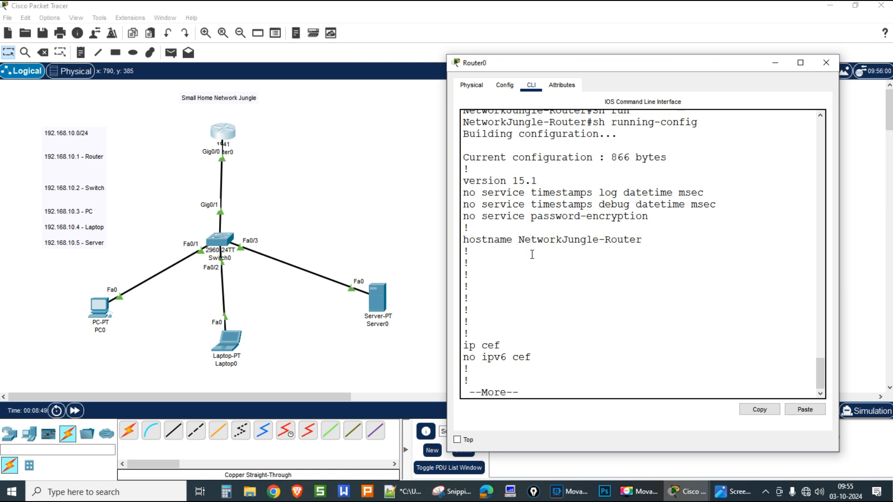
key(space)
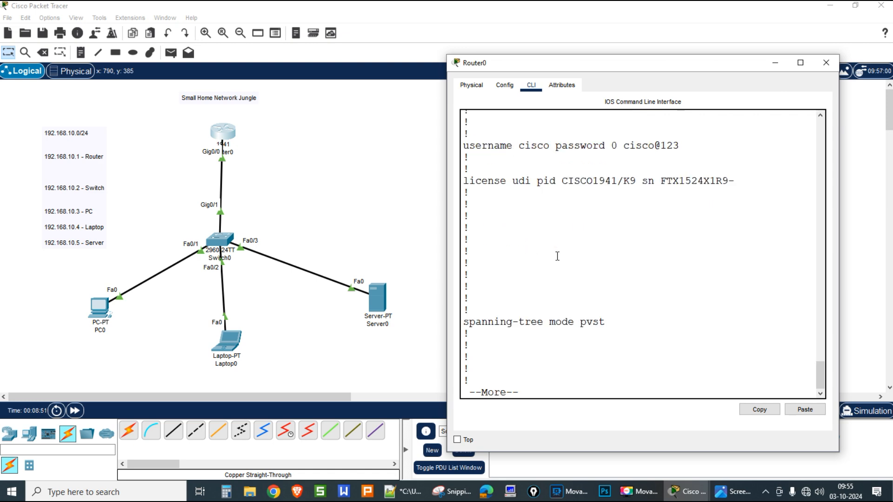
drag(623, 146, 720, 144)
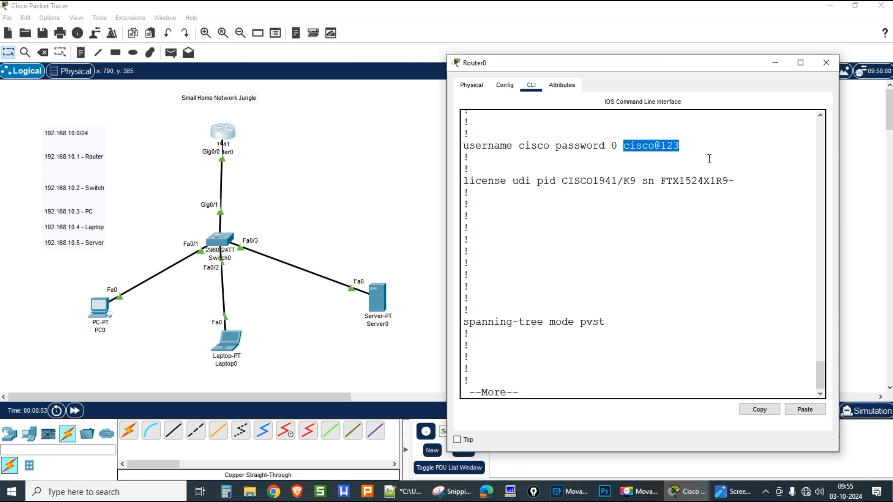
key(space)
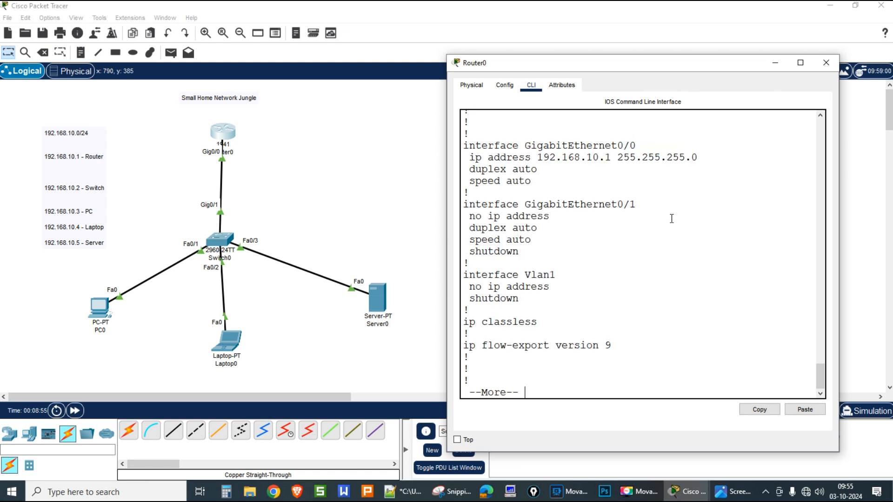
key(space)
key(space)
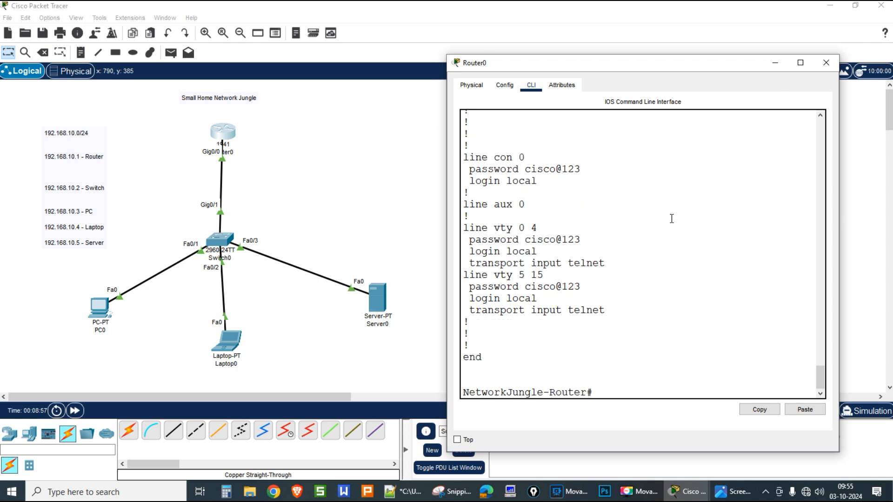
Step: Enable service password-encryption in global configuration and return to privileged mode
text(conf ter)
key(Return)
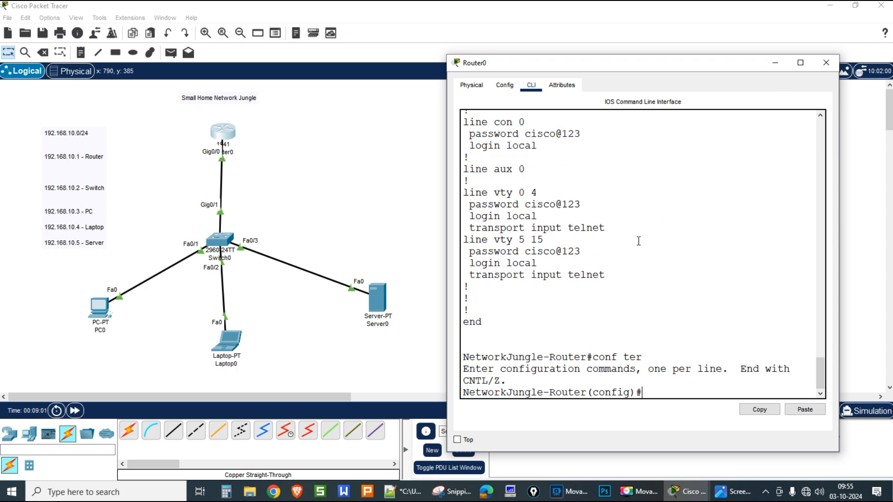
text(servi)
key(Tab)
text(pas)
key(Tab)
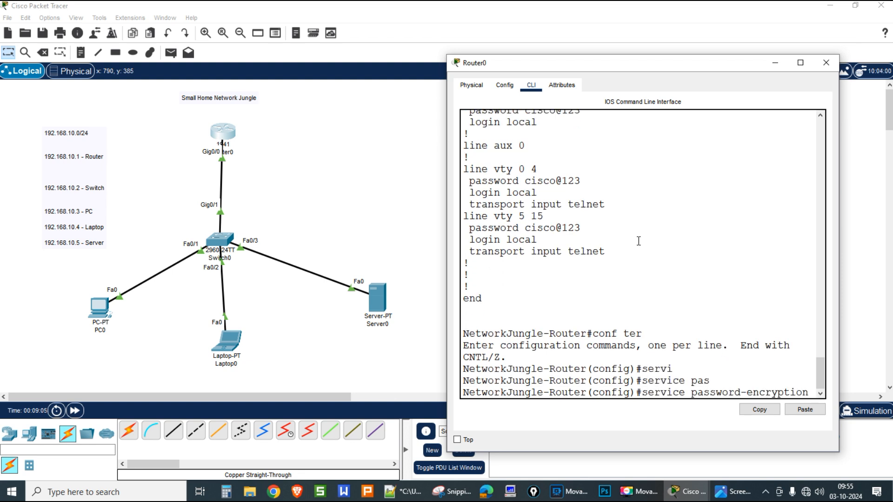
key(Return)
key(Return)
key(ctrl+z)
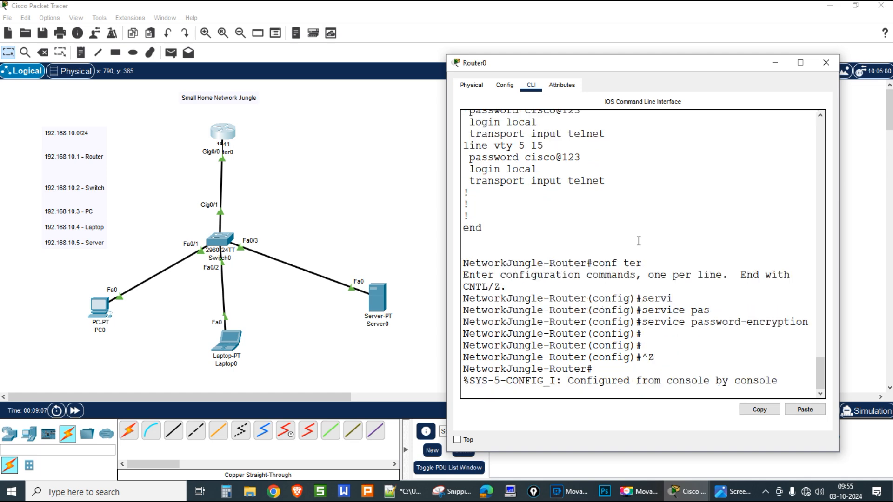
key(Return)
key(Return)
Step: Show the running configuration, confirming passwords now appear as type-7 encrypted strings
text(sh)
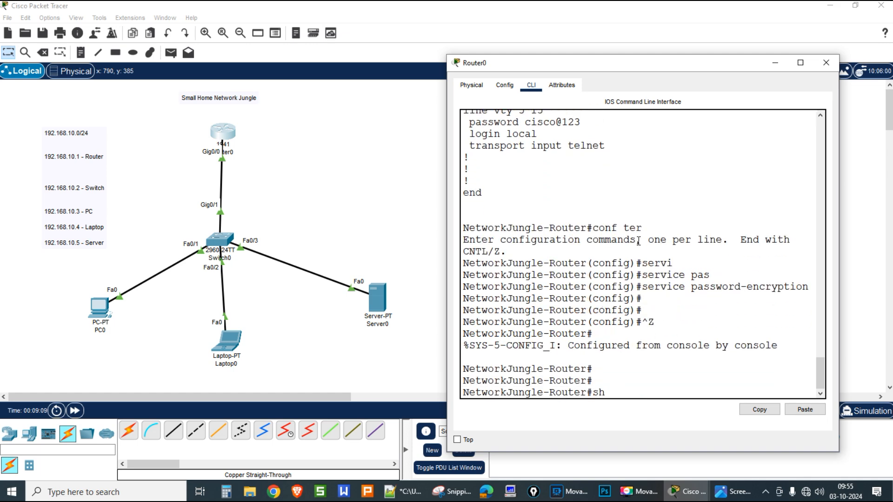
text(r run)
key(Tab)
key(Return)
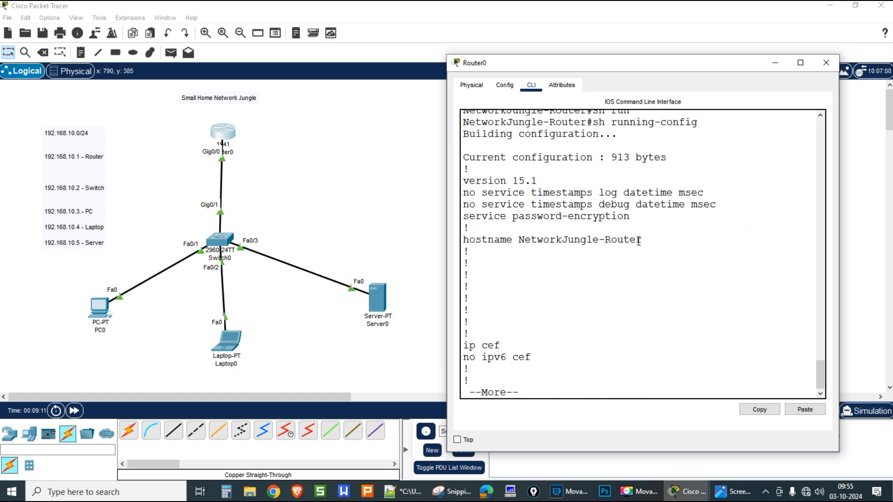
key(space)
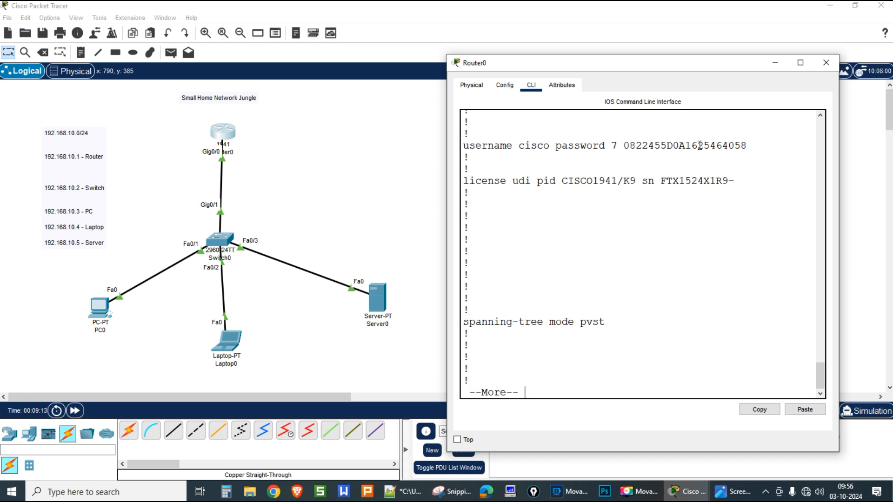
double_click(703, 145)
key(space)
key(space)
key(space)
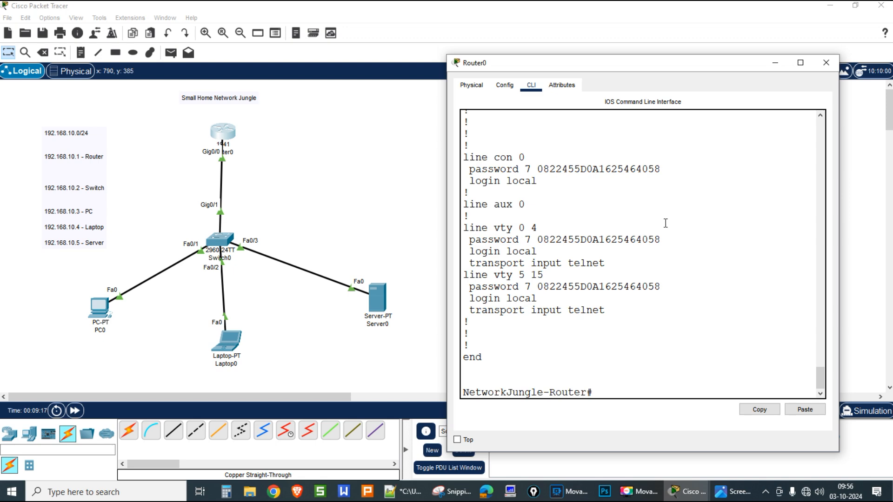
click(774, 65)
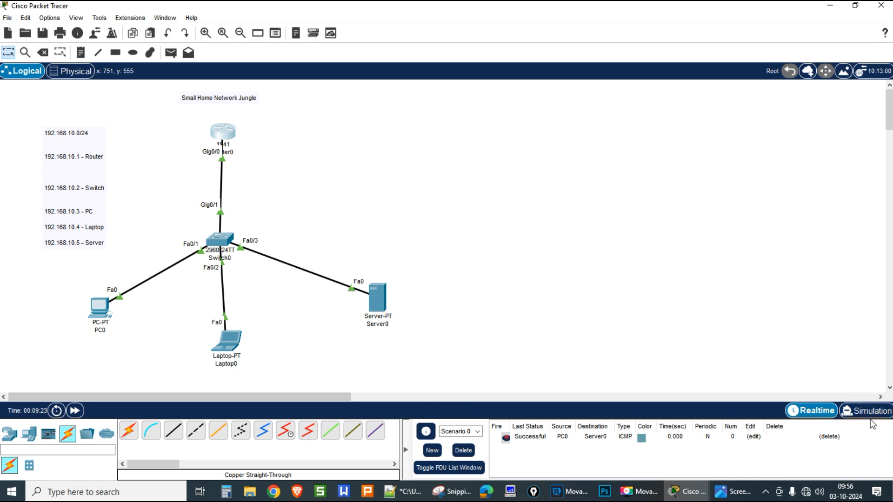
Step: Switch to Simulation mode and delete the old PC0-to-Server0 test packet
click(844, 416)
click(888, 85)
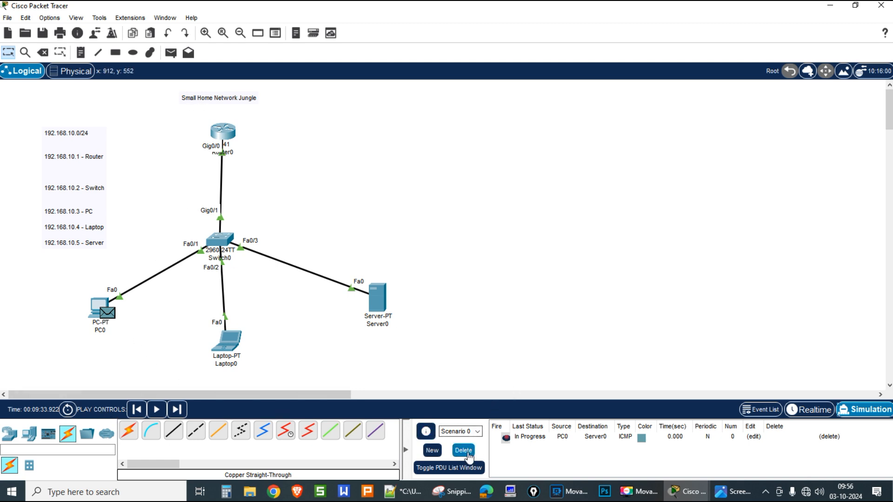
click(463, 450)
Step: Add a simple ICMP packet from Laptop0 to Router0 and play the simulation
click(171, 52)
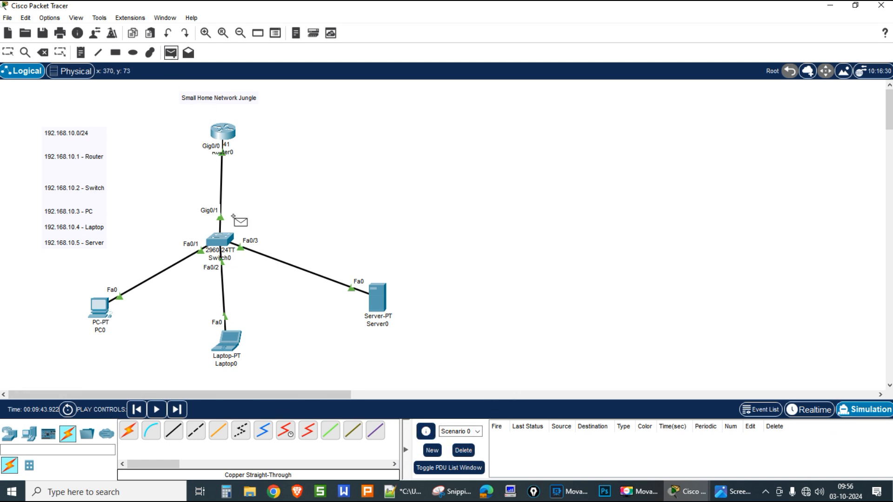
click(232, 344)
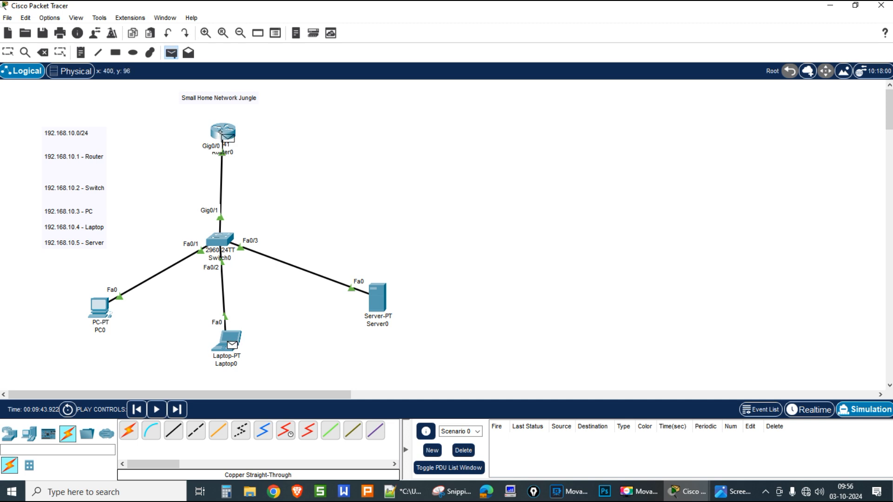
click(221, 132)
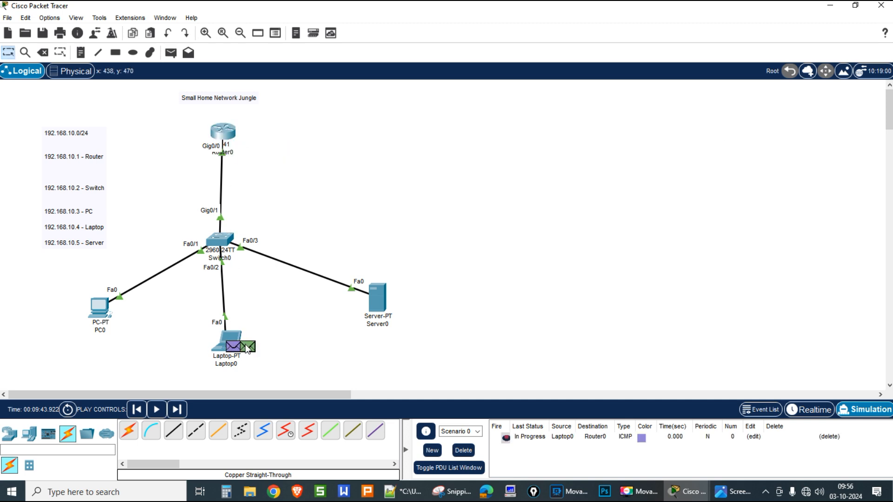
mouse_move(247, 350)
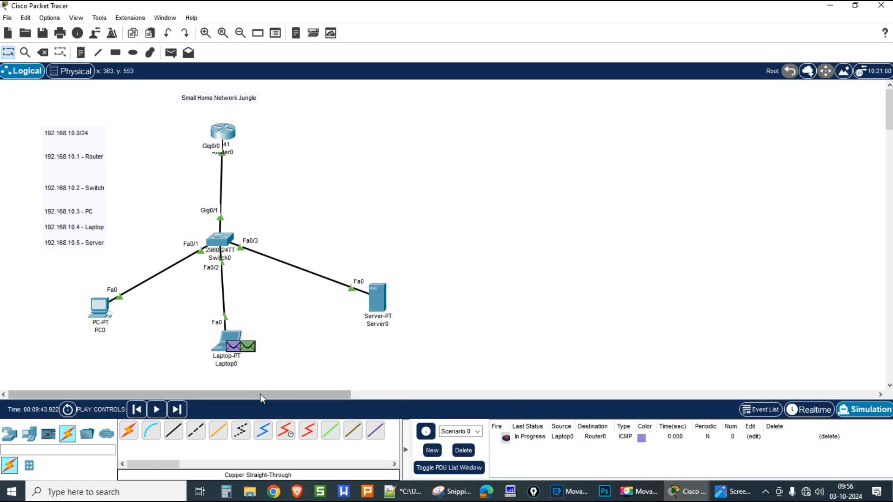
click(155, 412)
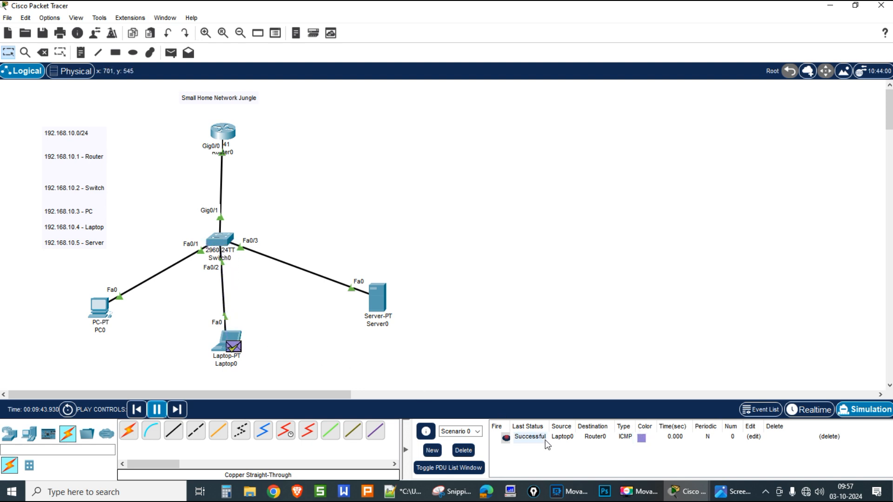
Step: Run arp -a on Laptop0, showing 192.168.10.1 at MAC 00d0.ba4c.7e01, then select PC0
click(235, 341)
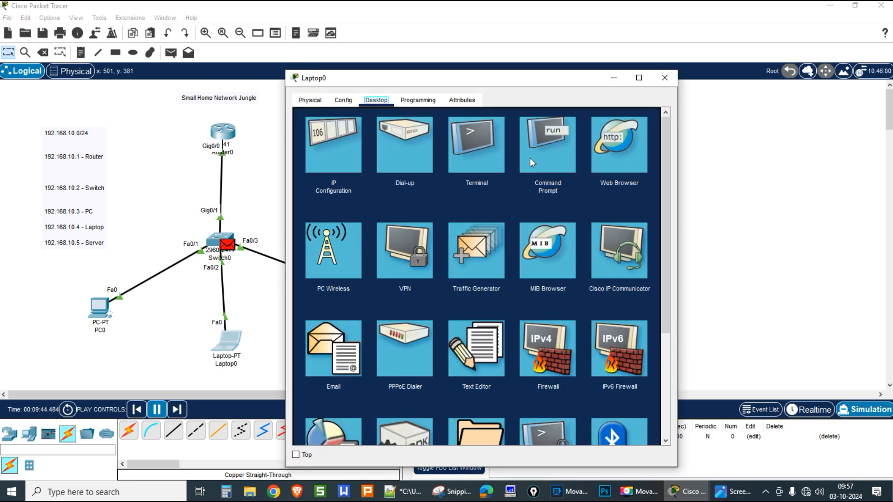
click(533, 163)
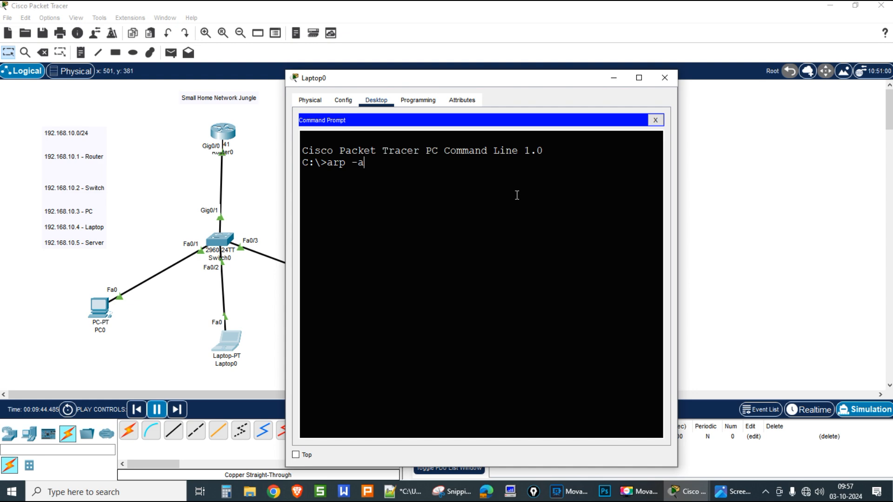
key(Return)
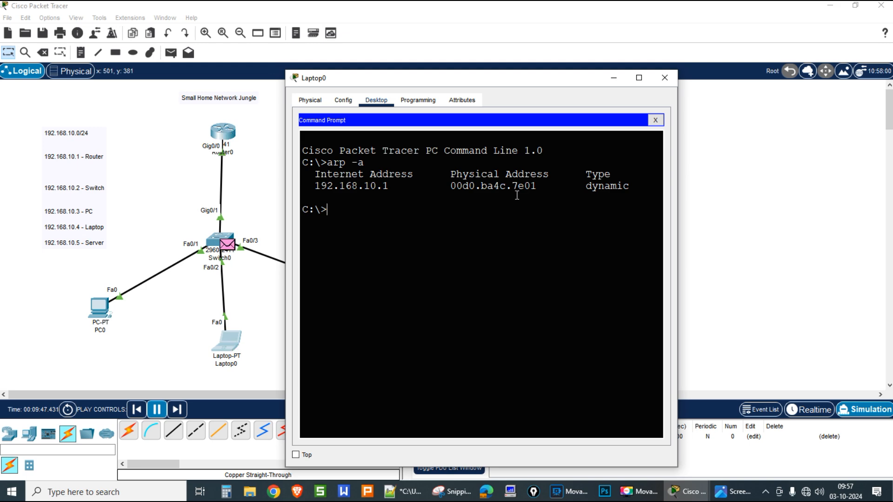
click(107, 308)
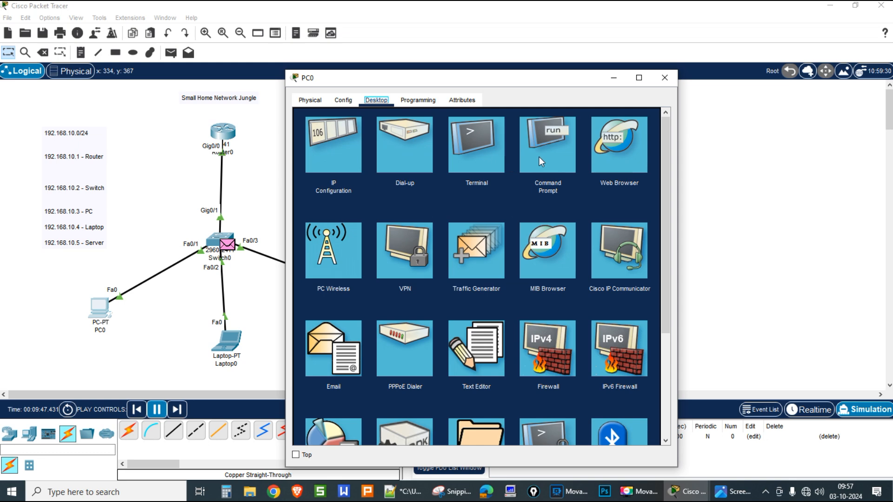
Step: Run arp -a in PC0's command prompt, listing only 192.168.10.5
click(539, 159)
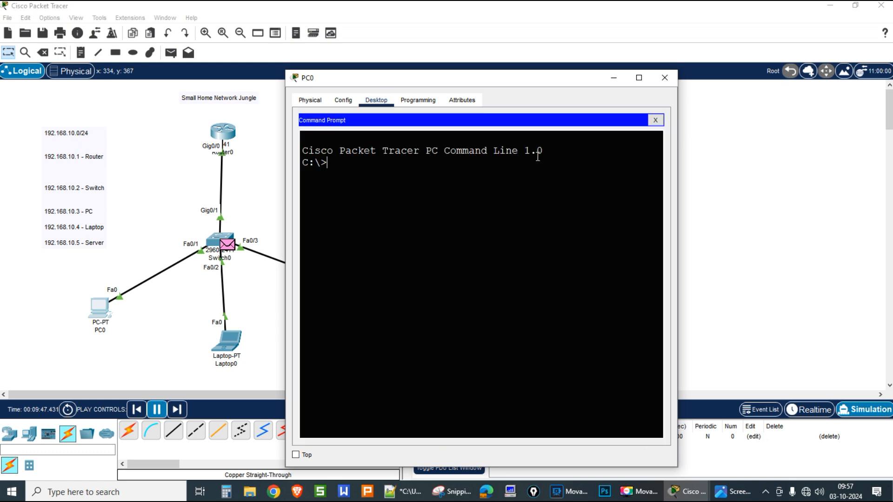
drag(464, 75, 641, 82)
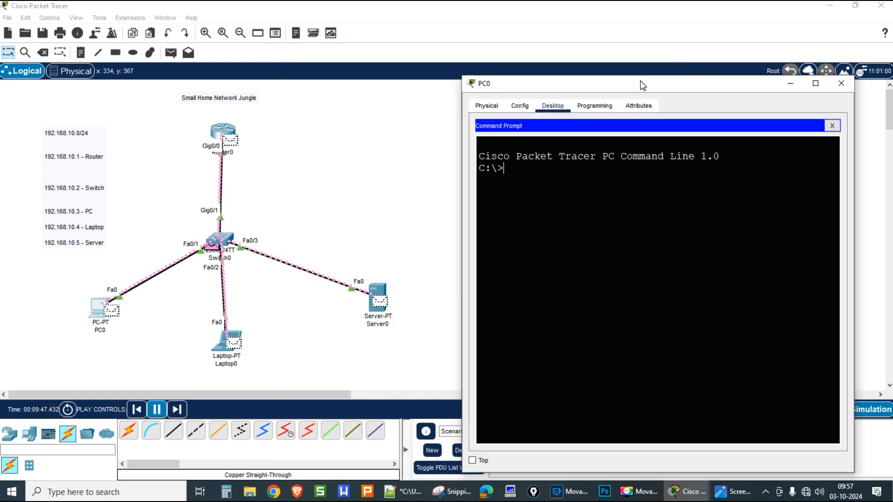
text(arp -a)
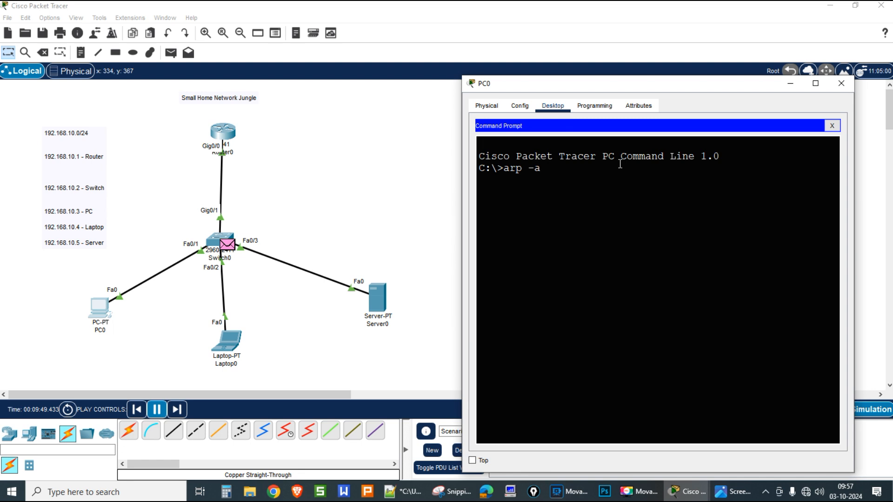
key(Return)
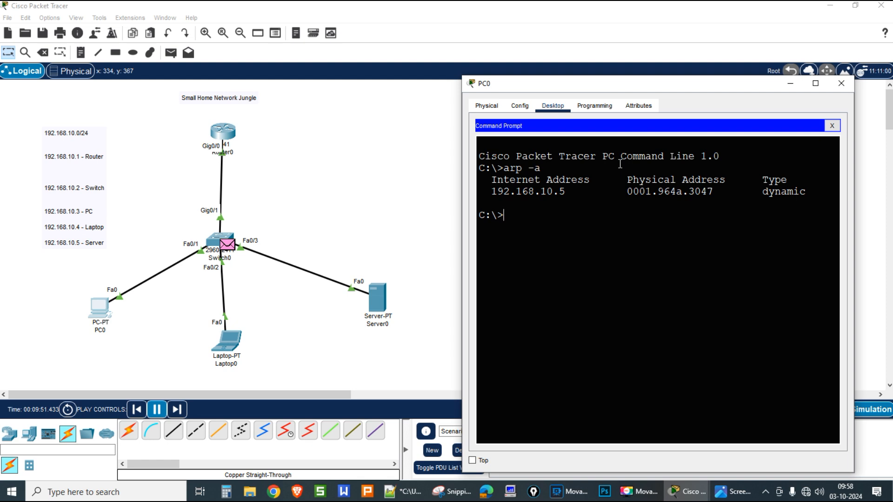
Step: Ping 192.168.10.1 from PC0, watch the reply, then return to Realtime mode
text(ping 1)
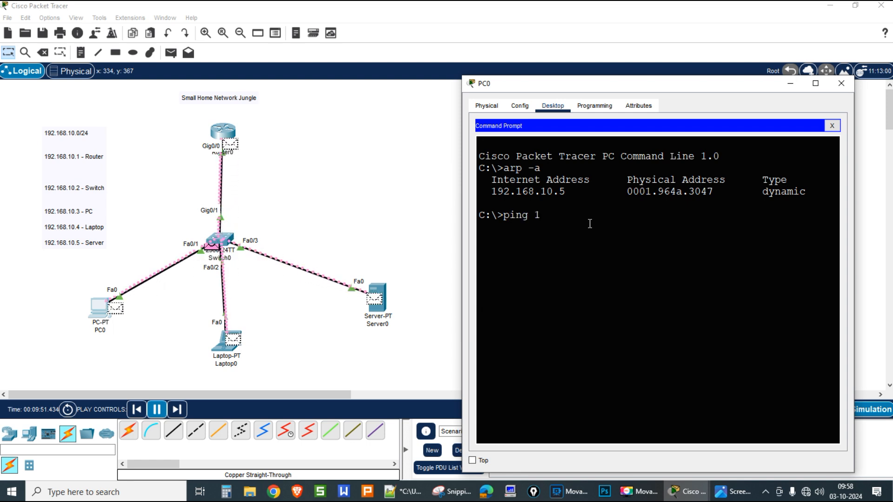
text(92.168.10.1)
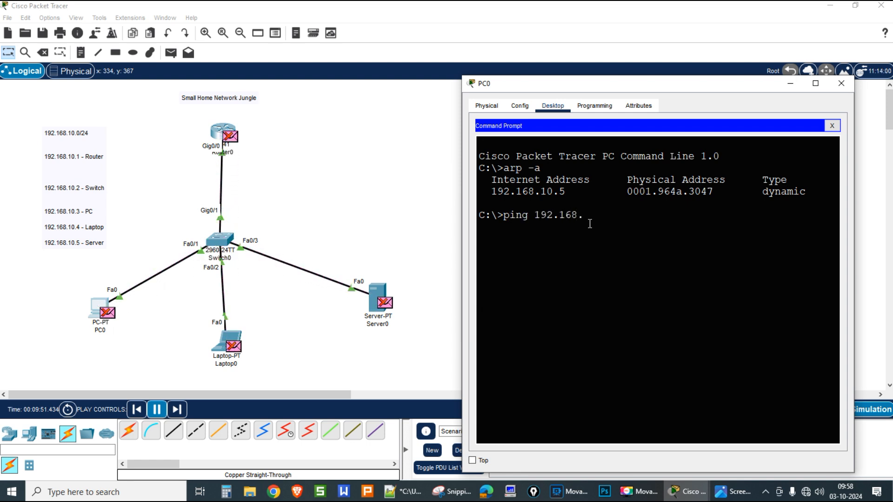
key(Return)
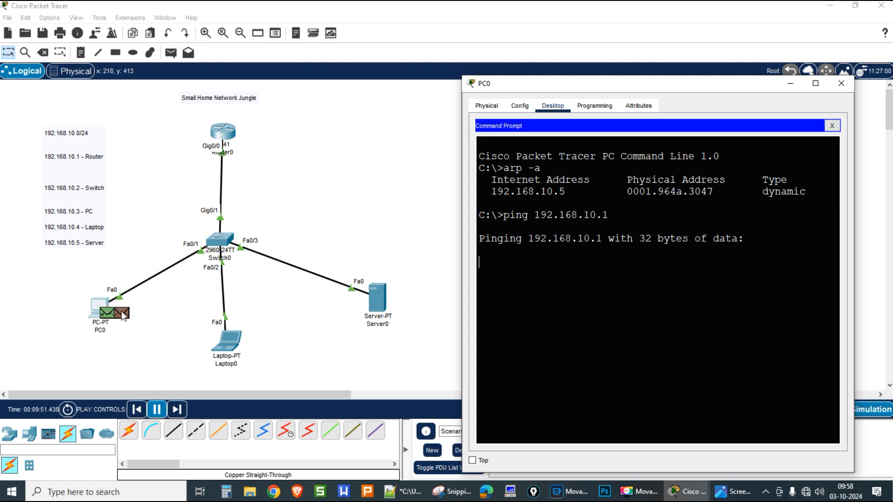
drag(503, 85, 505, 25)
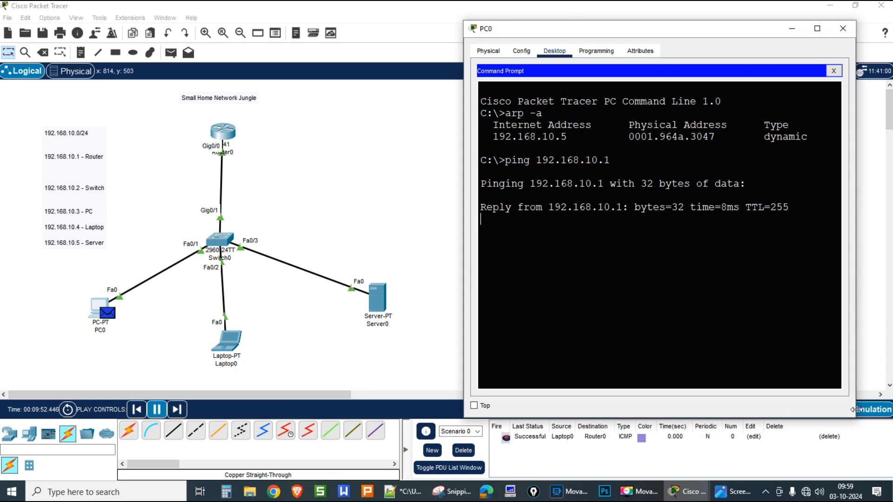
drag(605, 33, 529, 29)
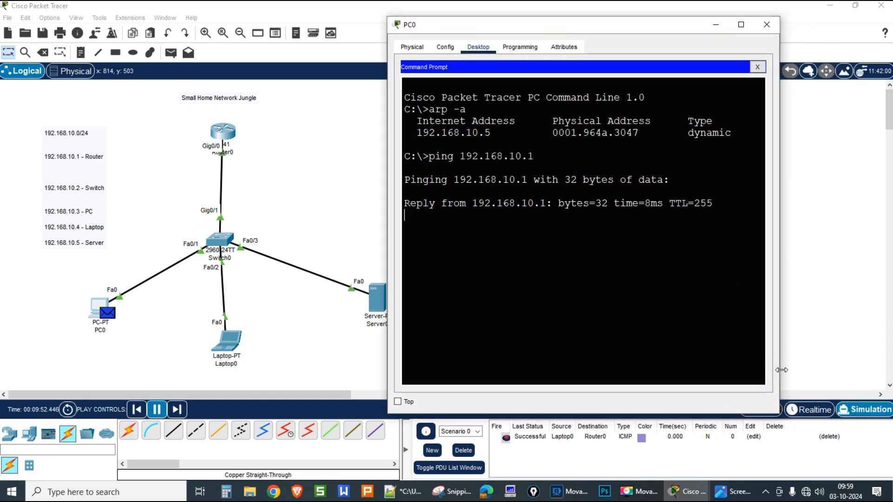
click(820, 410)
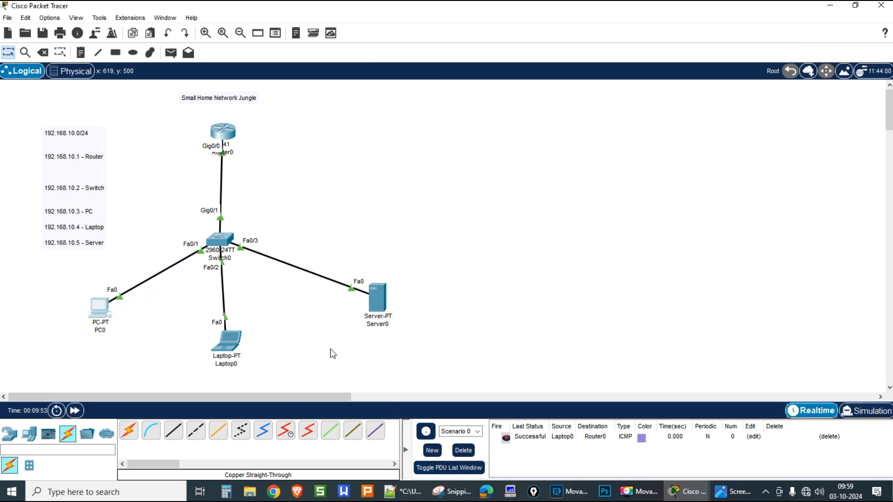
Step: Rerun ping 192.168.10.1 from PC0 in realtime with 0% loss
click(99, 307)
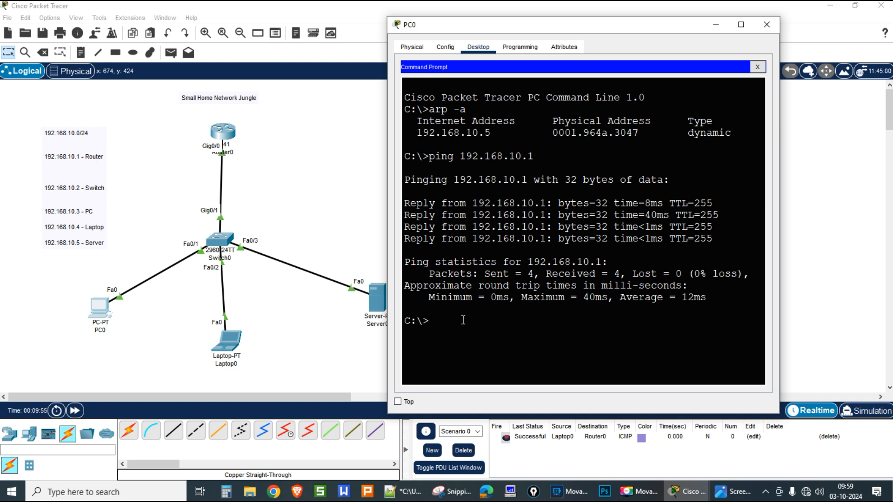
key(Up)
key(Return)
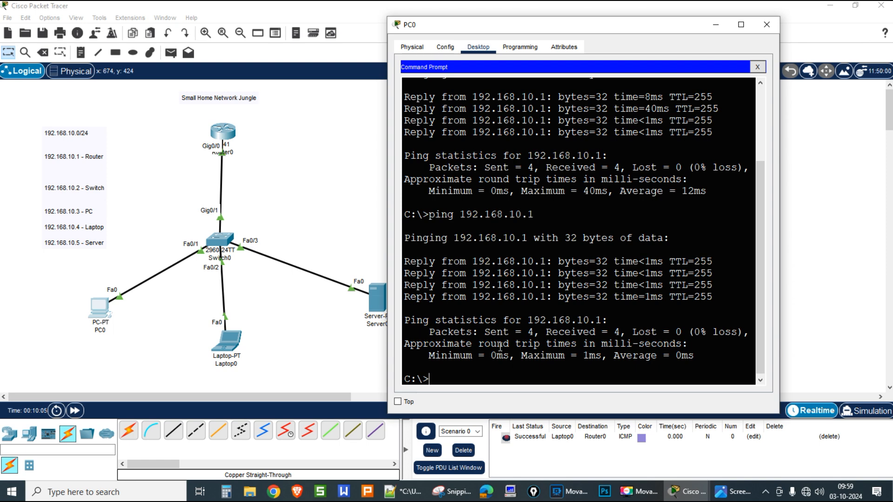
Step: Rerun arp -a on PC0, now listing both 192.168.10.1 and 192.168.10.5
scroll(535, 305, up, 3)
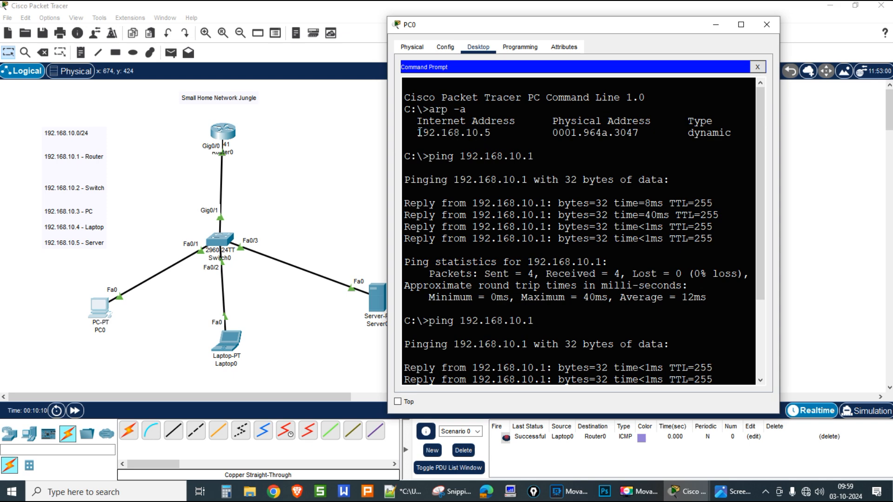
drag(417, 133, 493, 133)
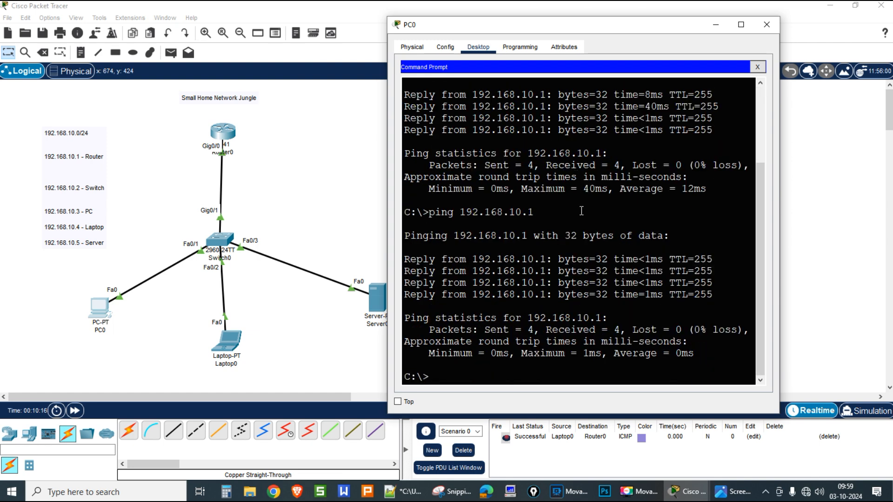
key(Up)
key(Up)
key(Return)
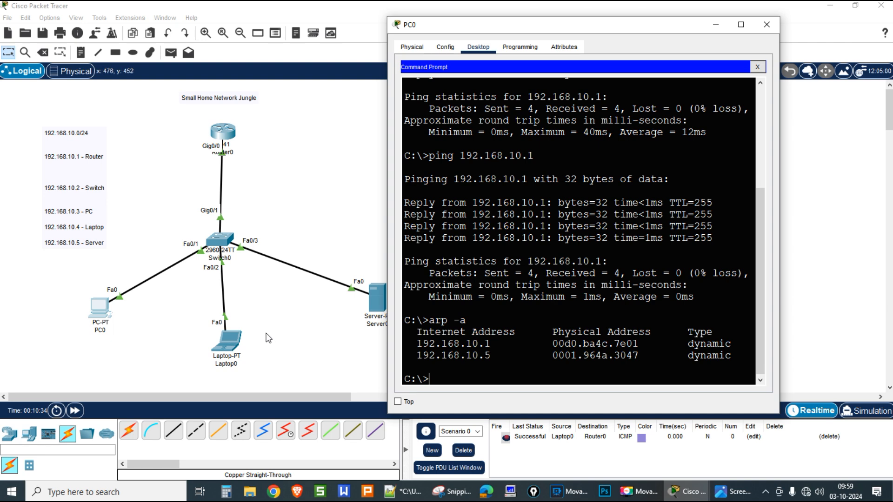
click(340, 354)
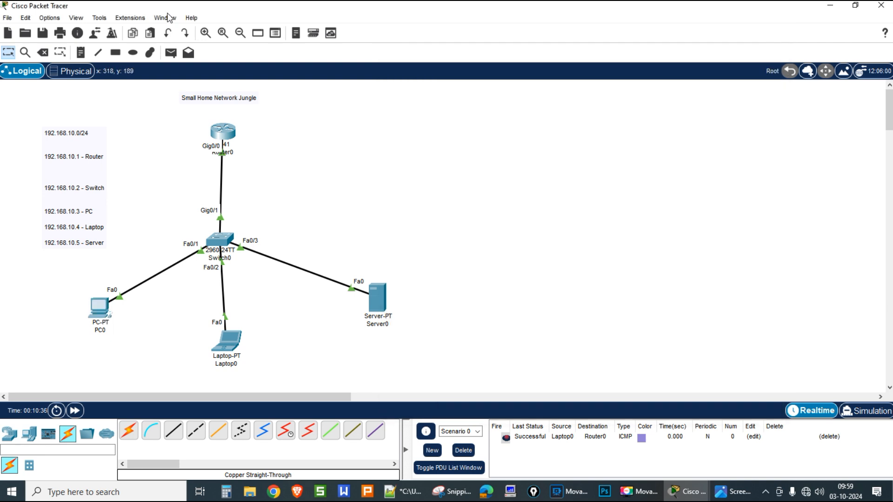
Step: Add simple PDUs PC0→Laptop0, PC0→Router0, Laptop0→PC0 and Laptop0→Server0
click(171, 52)
click(99, 310)
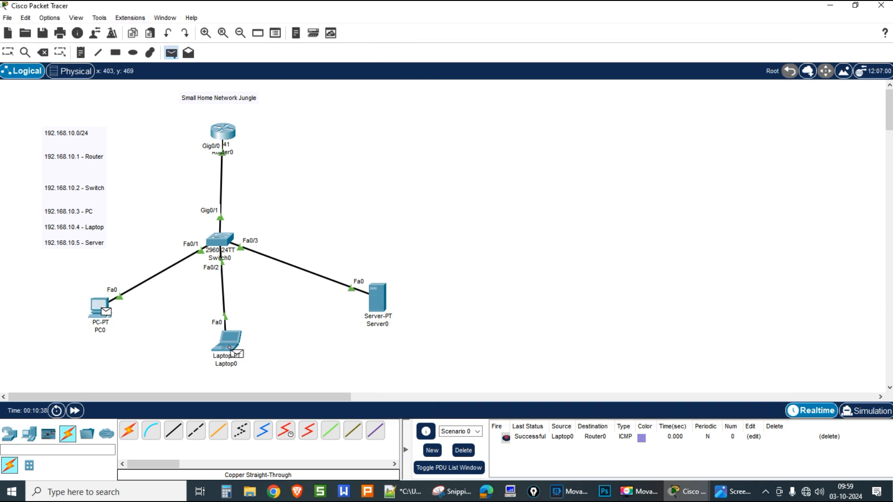
click(236, 353)
click(171, 53)
click(99, 308)
click(223, 132)
click(171, 52)
click(228, 342)
click(99, 308)
click(173, 55)
click(231, 343)
click(381, 298)
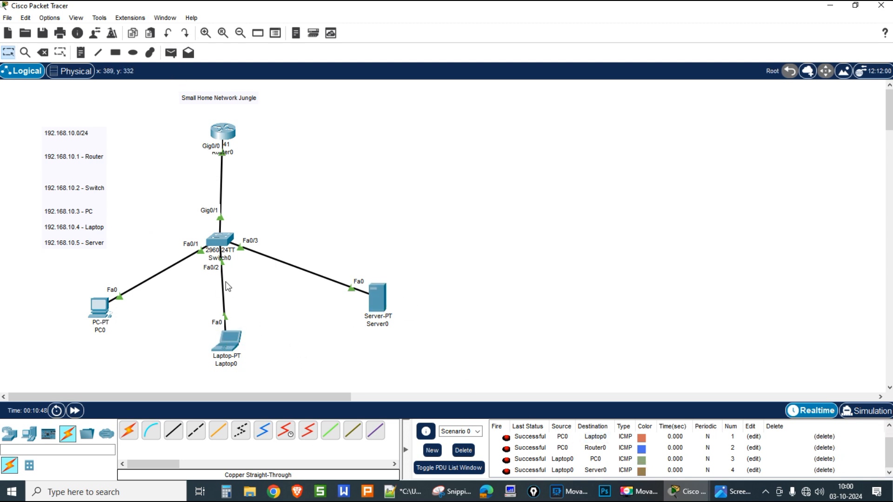
Step: Rerun arp -a on Laptop0, listing 192.168.10.1, .3 and .5
click(228, 342)
key(Up)
key(Return)
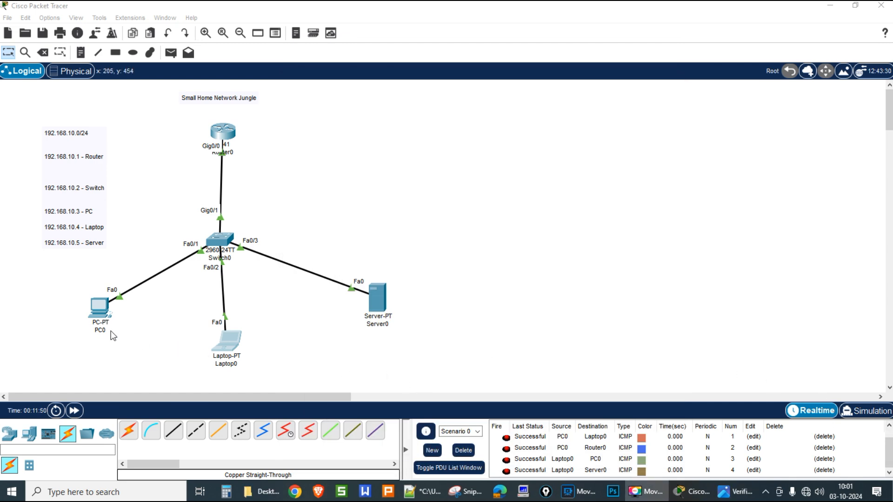
Step: Telnet from PC0 to the switch at 192.168.10.2, log in with its credentials, then exit
click(99, 308)
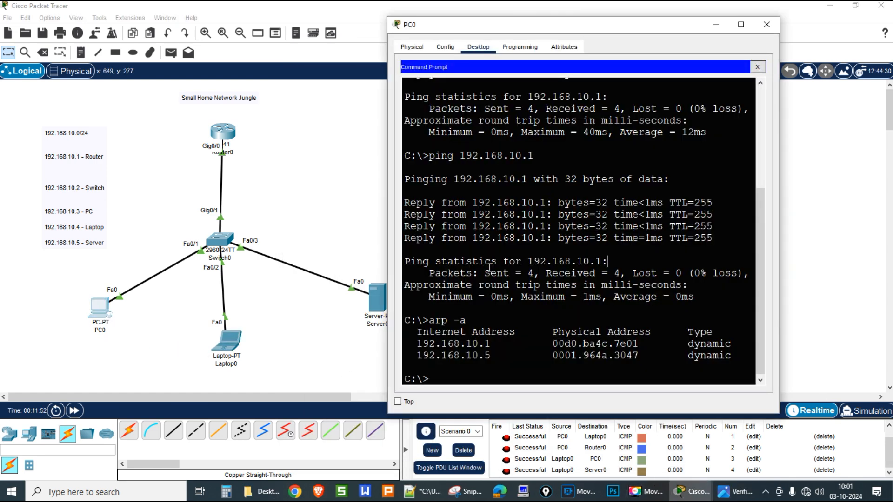
text(telnet 192.16)
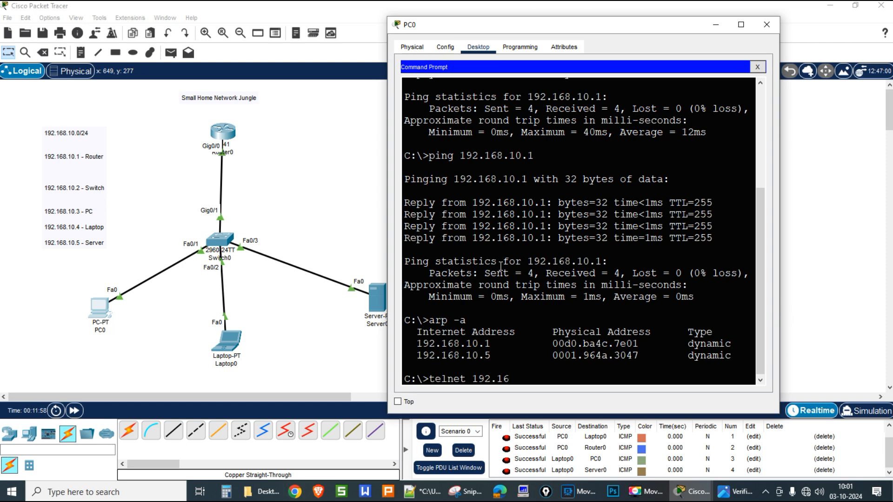
text(8.10.2)
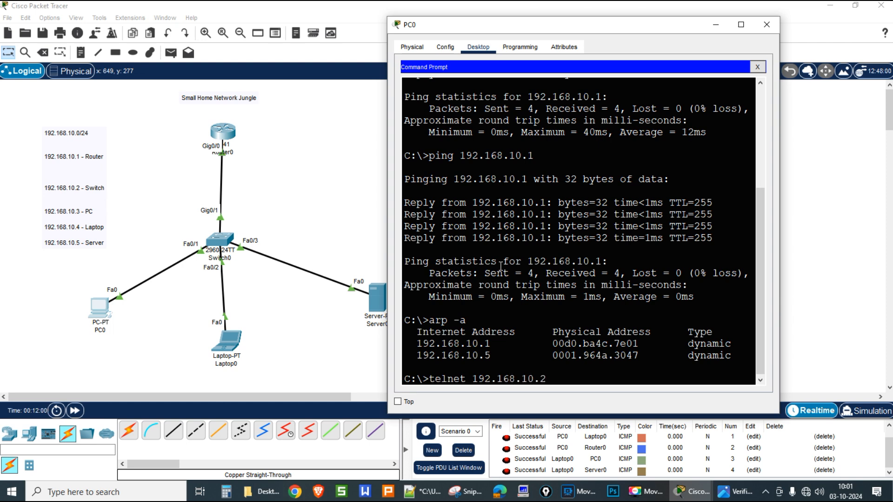
key(Return)
text(networkjungle)
key(Return)
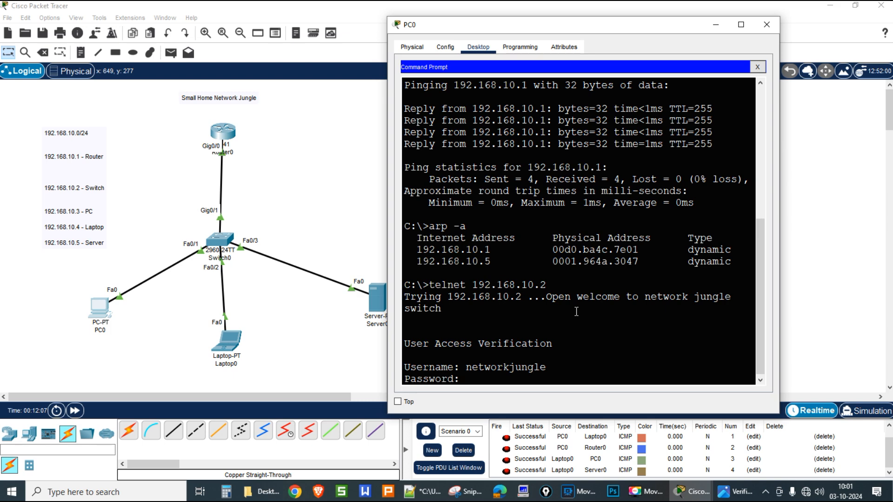
key(Return)
key(Return)
key(Return)
key(Return)
key(Return)
key(Return)
key(Return)
key(Return)
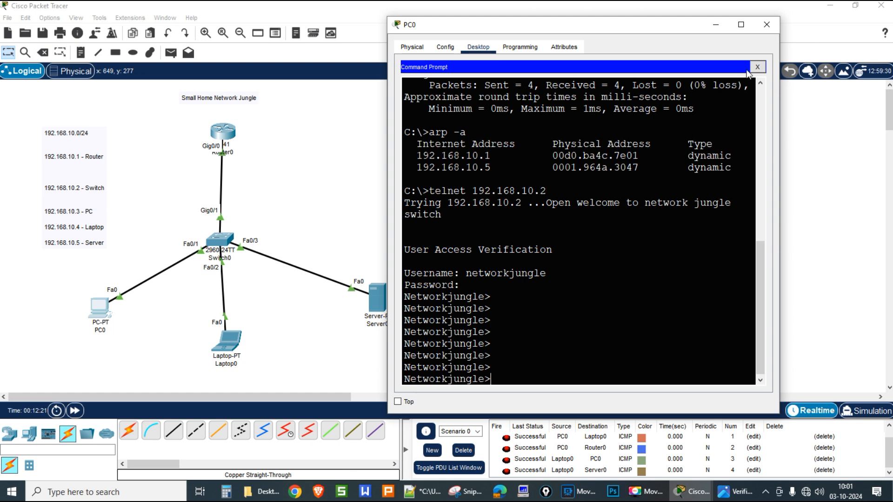
text(exit)
key(Return)
Step: Type the netstat command at PC0's prompt
key(Return)
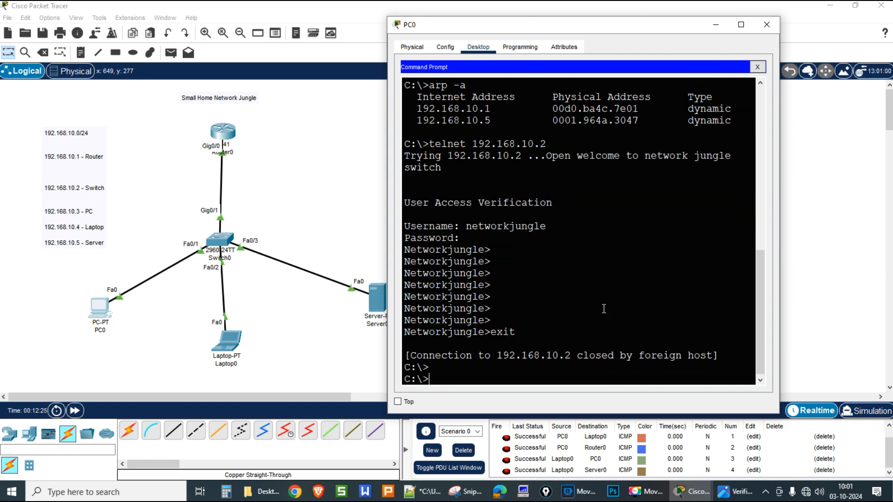
text(netstat)
key(Return)
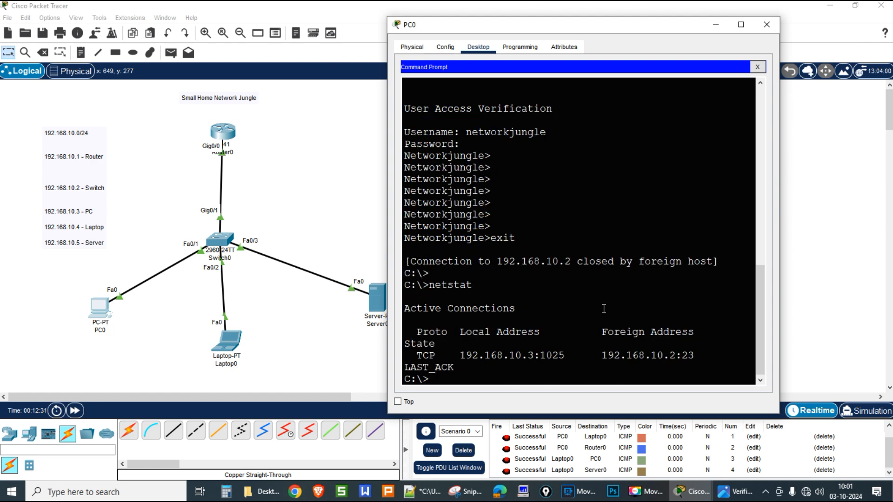
Step: Widen PC0's window and highlight netstat's foreign address 192.168.10.2:23 in LAST_ACK
drag(382, 282, 269, 277)
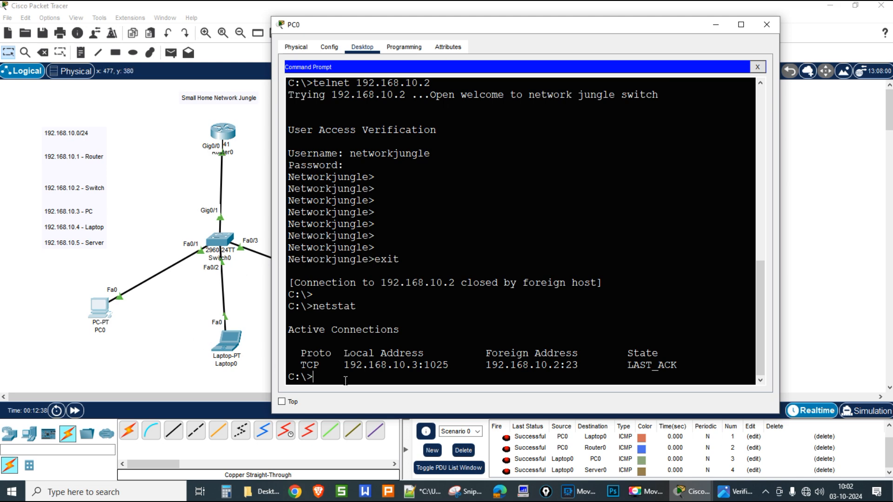
drag(486, 366, 578, 366)
click(403, 379)
Step: Telnet from PC0 to the router at 192.168.10.1 and log in with its credentials
key(Up)
key(Up)
key(BackSpace)
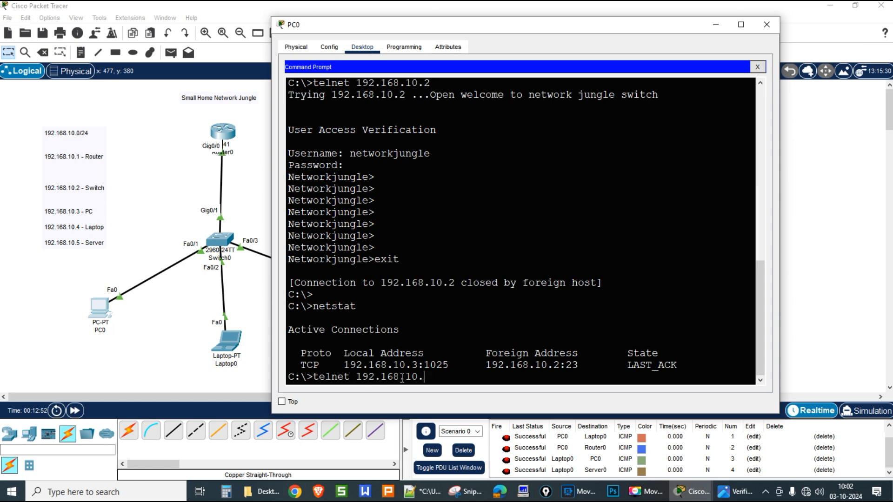
text(1)
key(Return)
text(cisco)
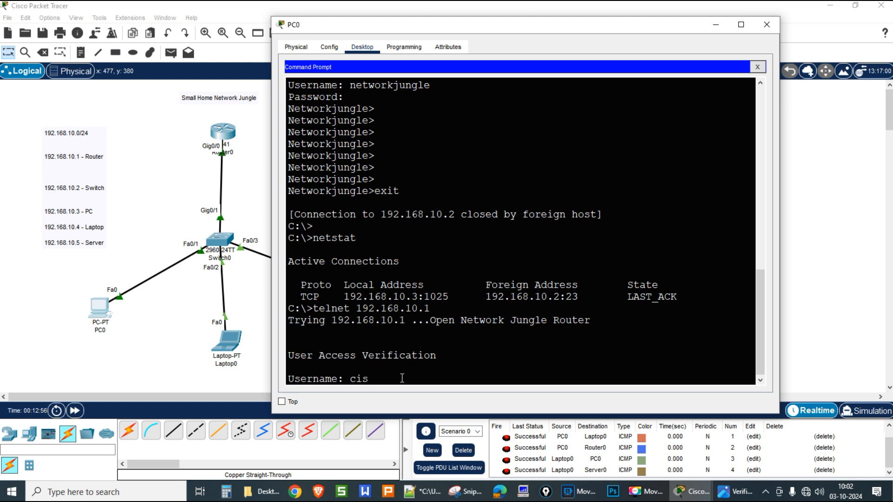
key(Return)
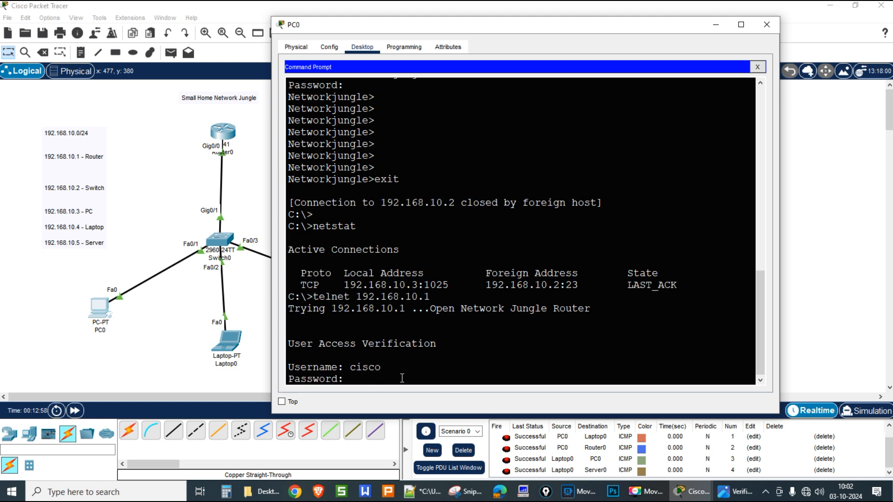
key(Return)
key(Return)
key(Return)
key(Return)
key(Return)
key(Return)
key(Return)
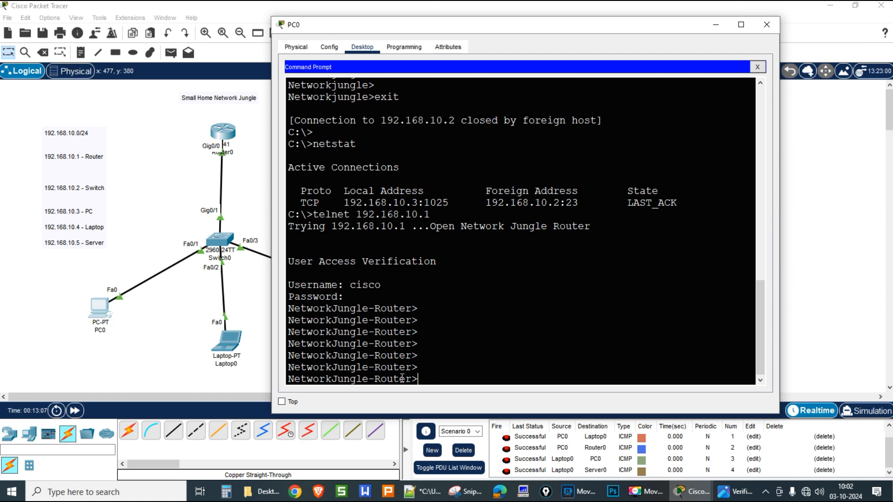
Step: Exit the router session and rerun netstat, showing 192.168.10.3:1026 to 192.168.10.1:23
text(ei)
text(it)
key(Return)
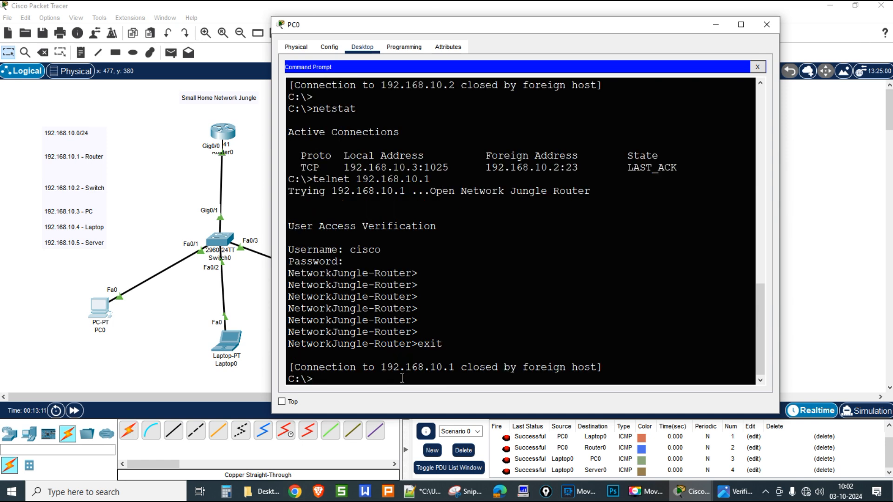
key(Up)
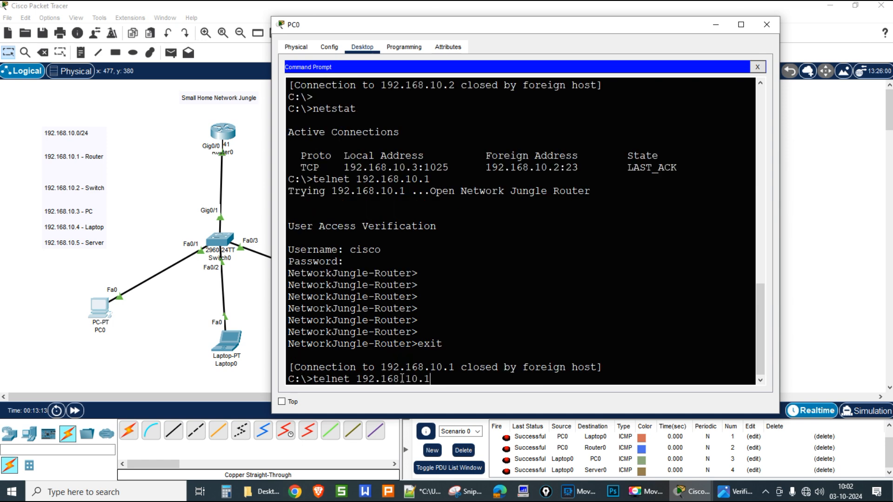
key(Up)
key(Return)
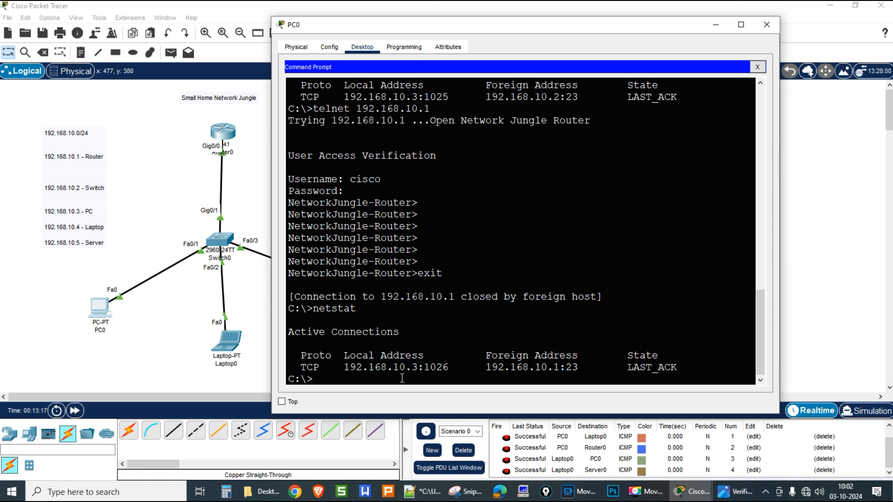
Step: Highlight the local address, router address 192.168.10.1 and port 23 in netstat output
drag(345, 367, 419, 368)
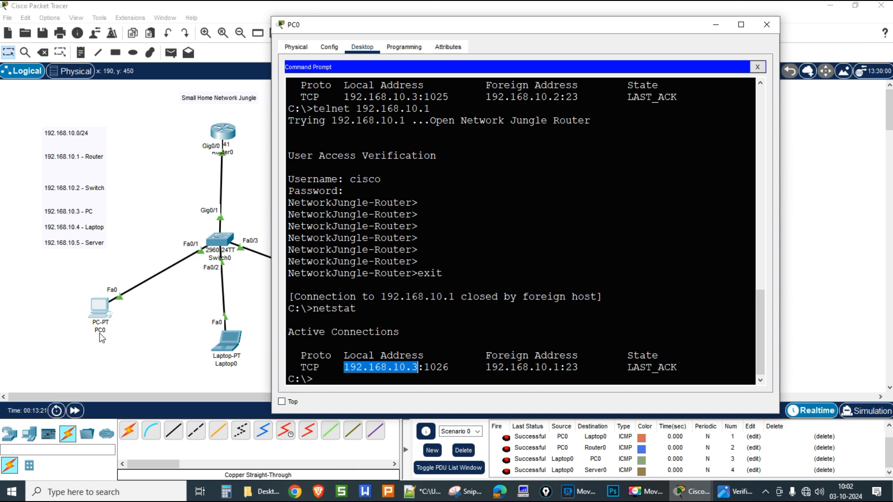
drag(485, 367, 559, 367)
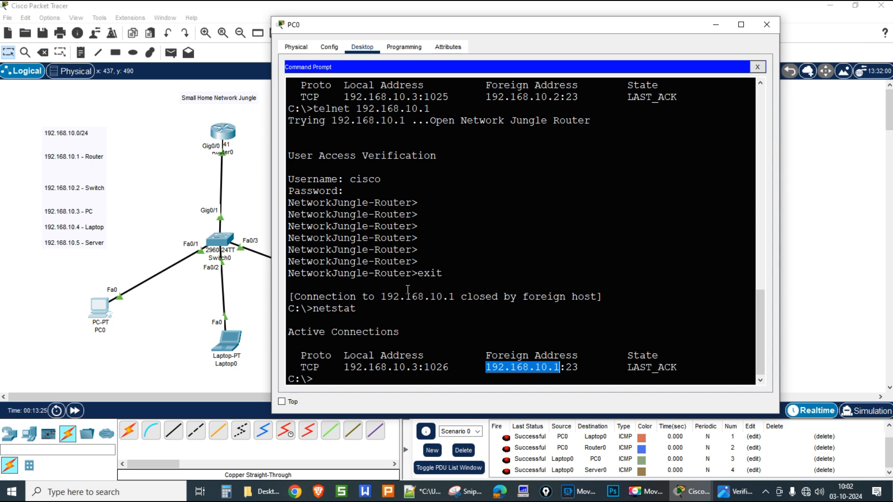
drag(566, 368, 580, 367)
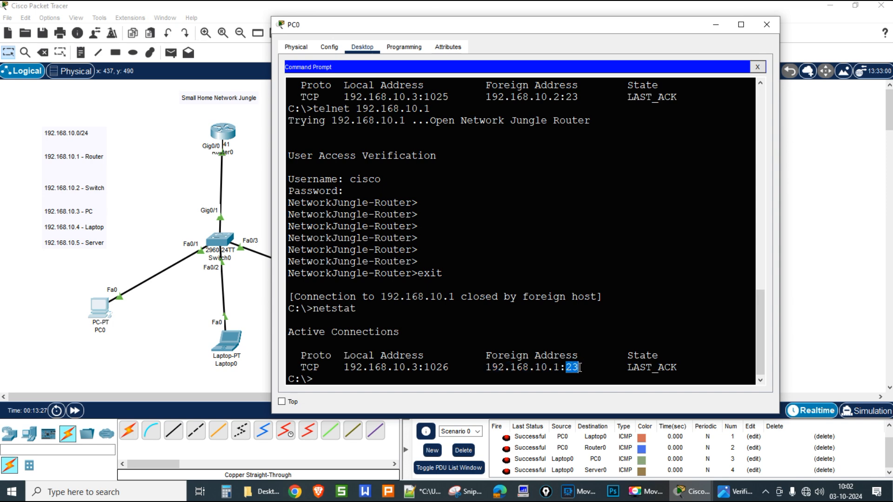
click(595, 387)
Step: Close PC0's window and open Router0's CLI
click(766, 24)
click(222, 132)
click(591, 336)
Step: On Router0, page through show running-config, then run show interfaces
key(Return)
key(Return)
key(Return)
key(Return)
key(Return)
key(Return)
key(Return)
key(Return)
key(Return)
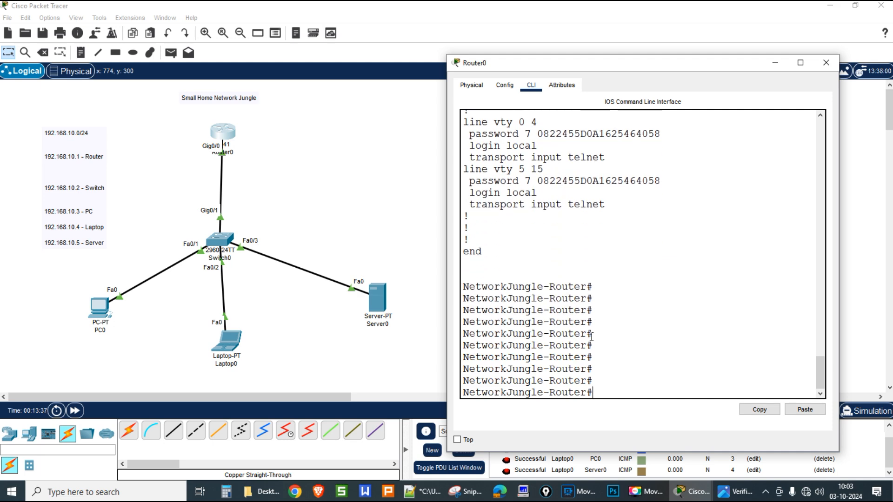
text(show run)
key(Tab)
key(Return)
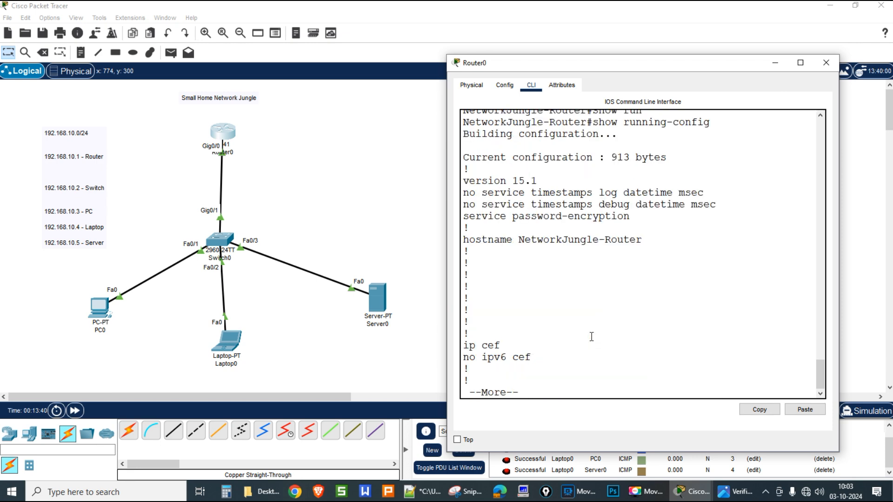
key(space)
key(space)
key(space)
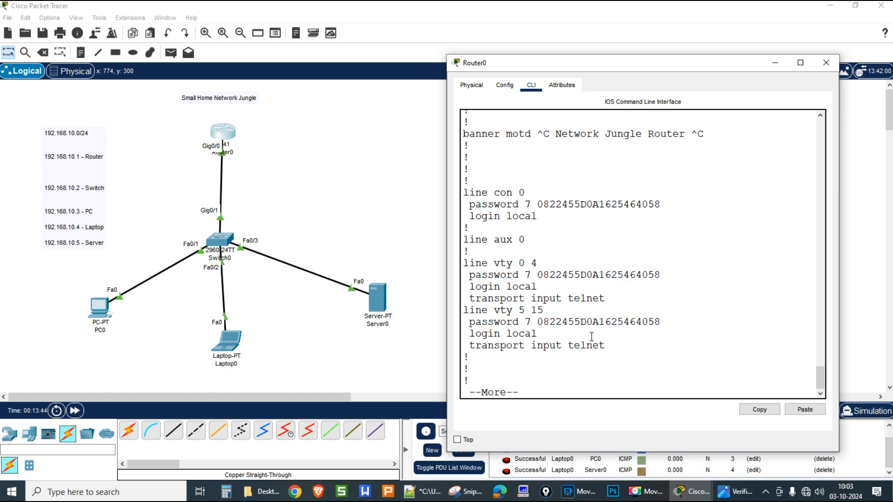
key(space)
text(show inter)
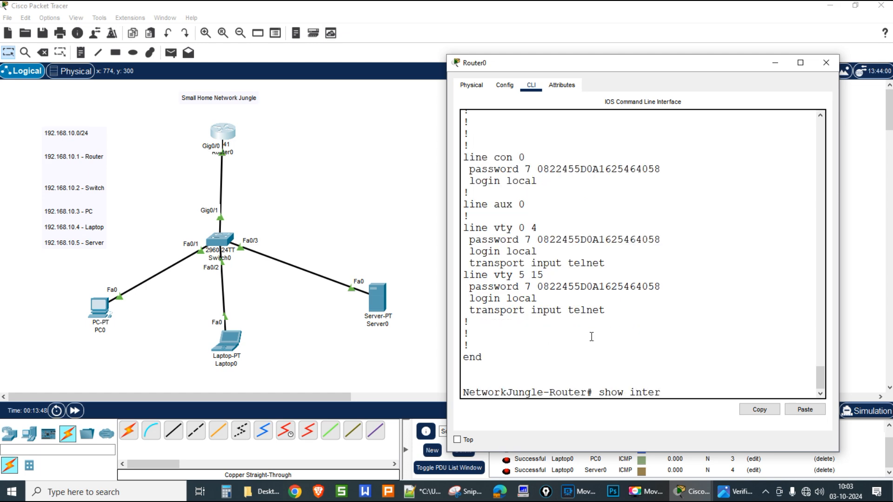
text(faces)
key(Return)
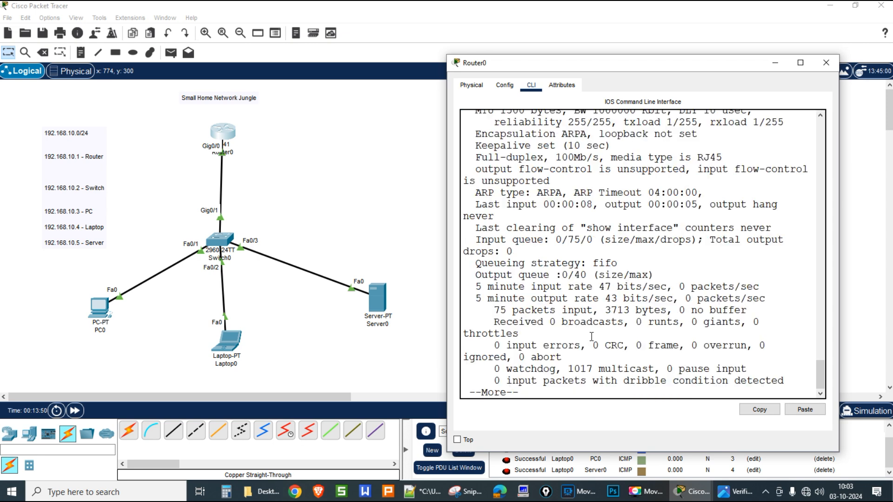
Step: Widen the Router0 CLI and highlight Gig0/0's MAC 00d0.ba4c.7e01, IP 192.168.10.1 and bandwidth
drag(447, 253, 286, 254)
scroll(388, 261, up, 2)
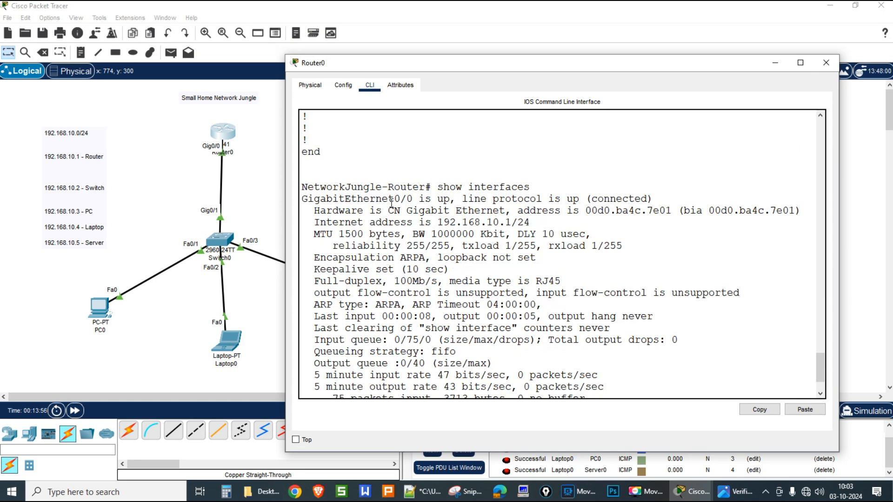
click(586, 210)
drag(595, 211, 673, 210)
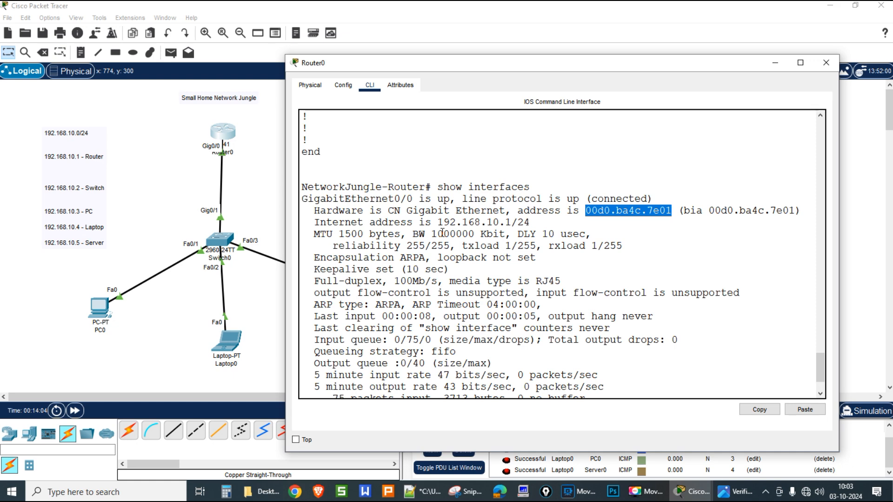
drag(438, 222, 512, 222)
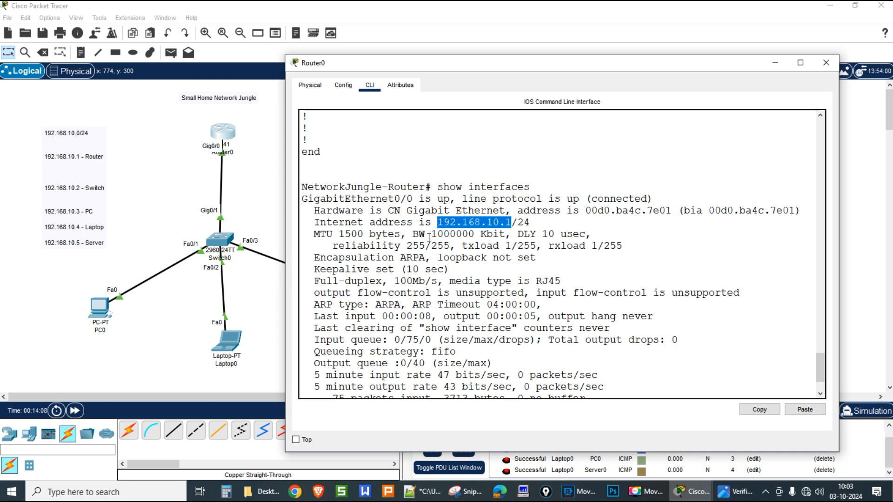
drag(431, 234, 492, 235)
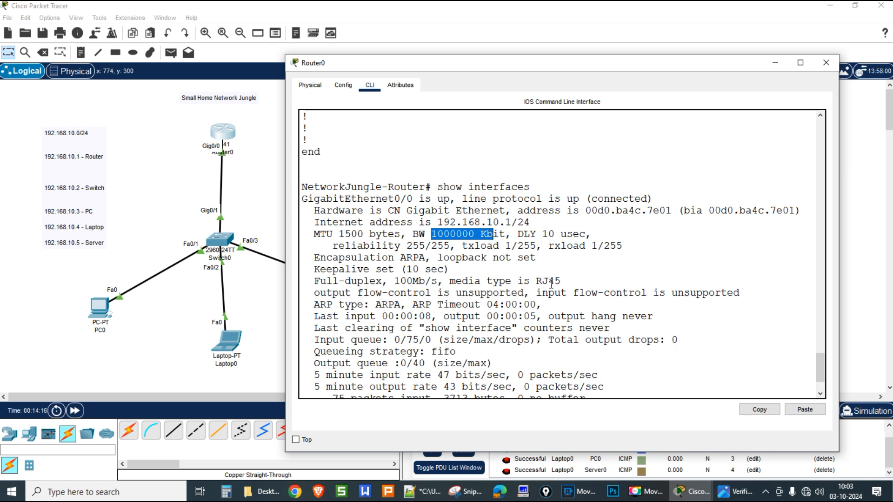
Step: Page through the rest of show interfaces to Vlan1, then type 'show ip interface'
scroll(481, 321, down, 2)
click(457, 343)
key(space)
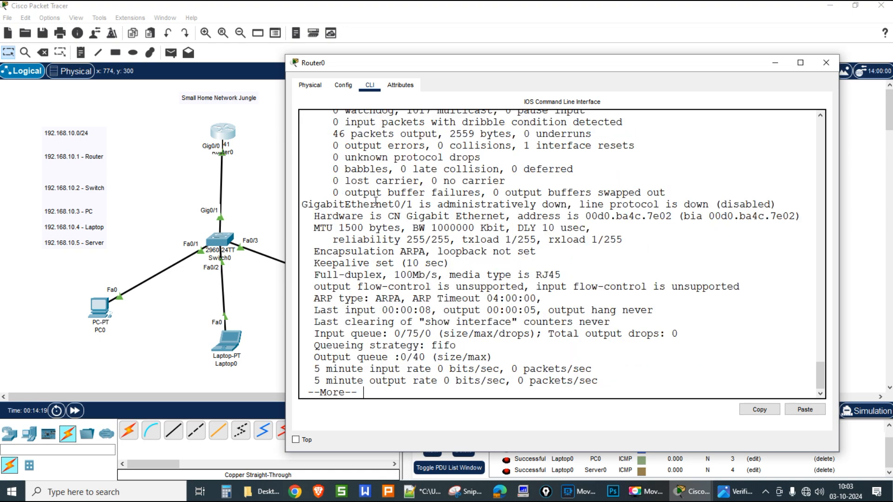
scroll(377, 205, up, 3)
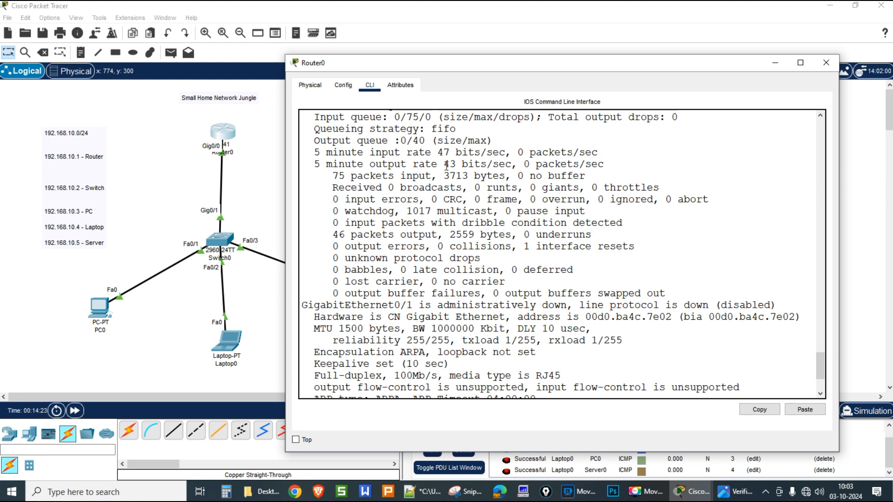
scroll(477, 268, down, 3)
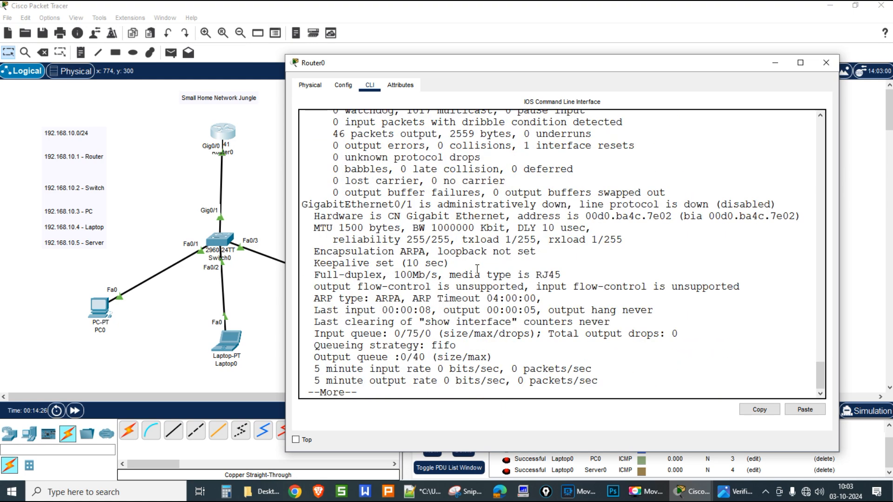
key(space)
key(space)
scroll(475, 274, up, 6)
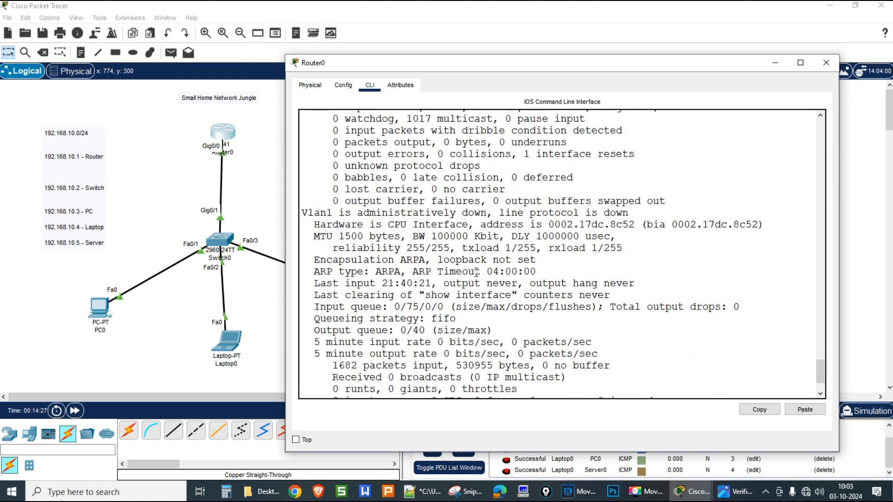
scroll(452, 255, up, 4)
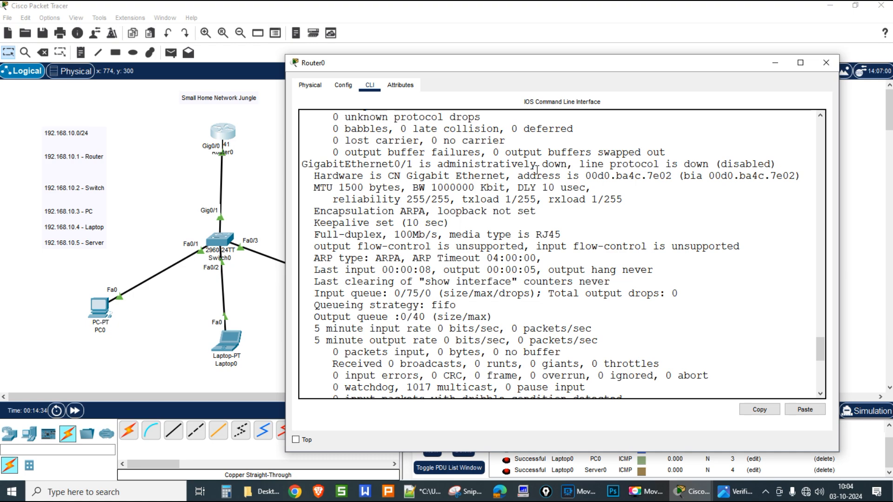
scroll(408, 182, up, 2)
scroll(450, 263, down, 8)
scroll(467, 312, down, 3)
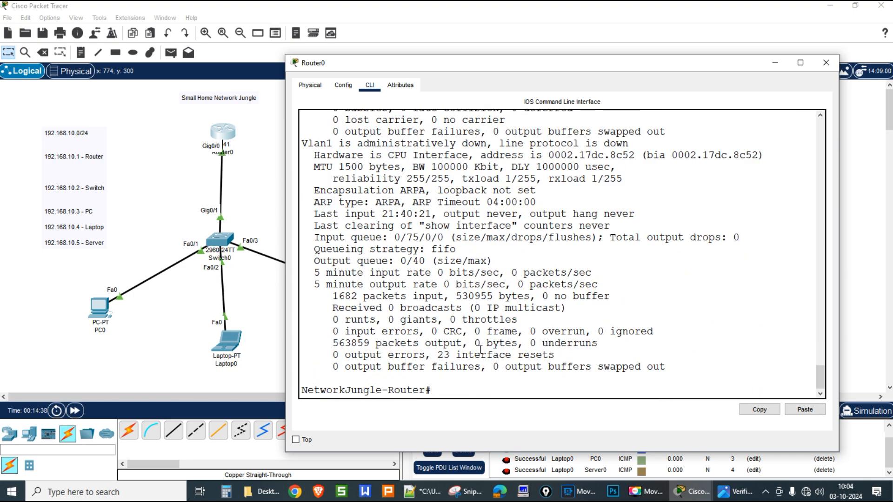
text(show ip interface)
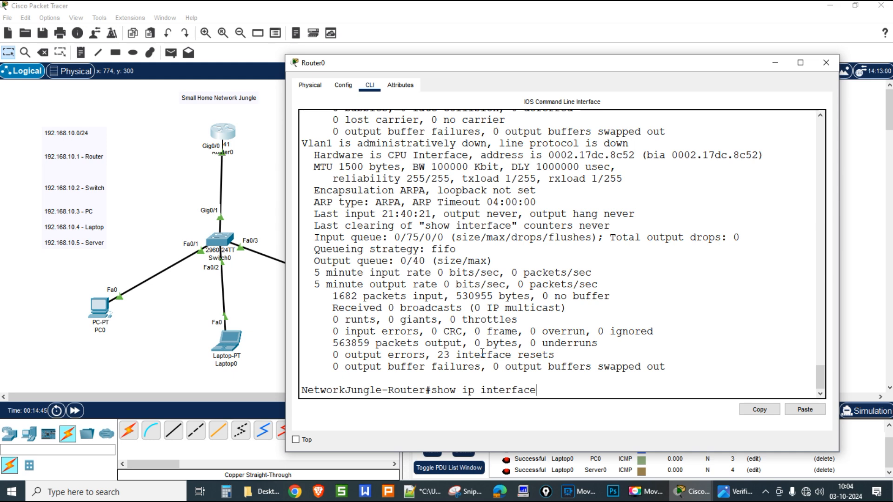
Step: Run show ip interface, page through it and highlight the 1500-byte MTU
key(Return)
key(space)
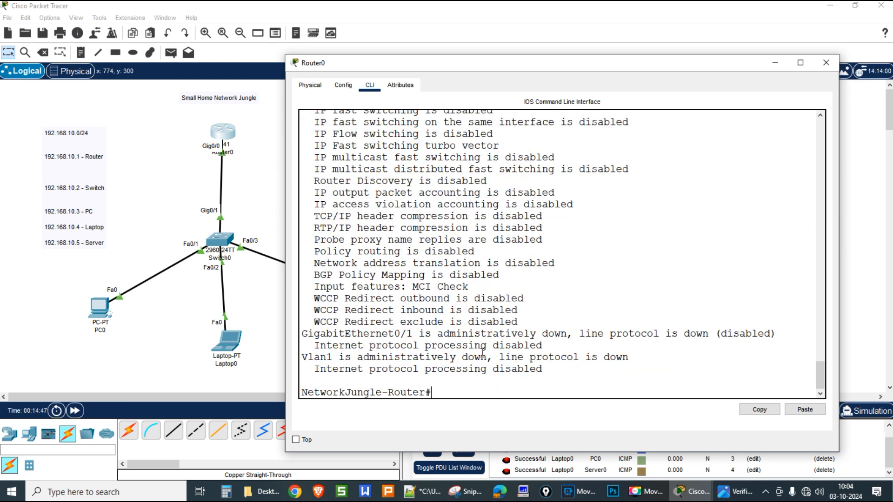
scroll(477, 336, up, 8)
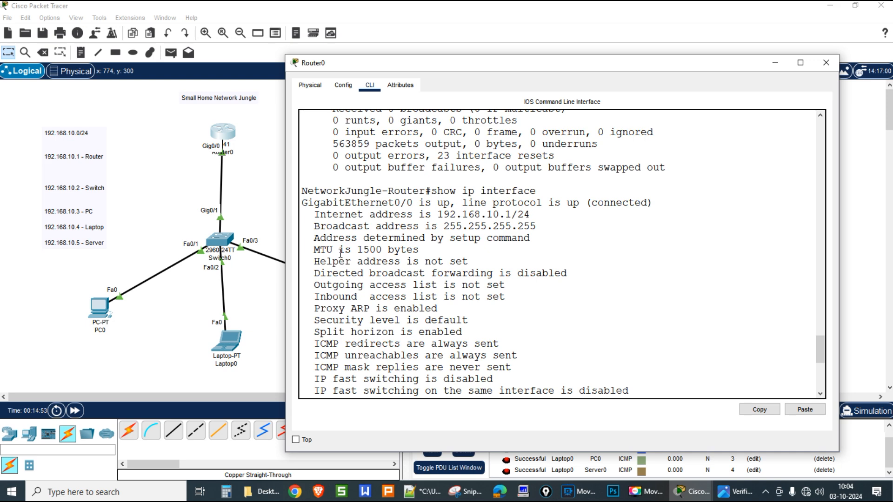
drag(359, 250, 379, 250)
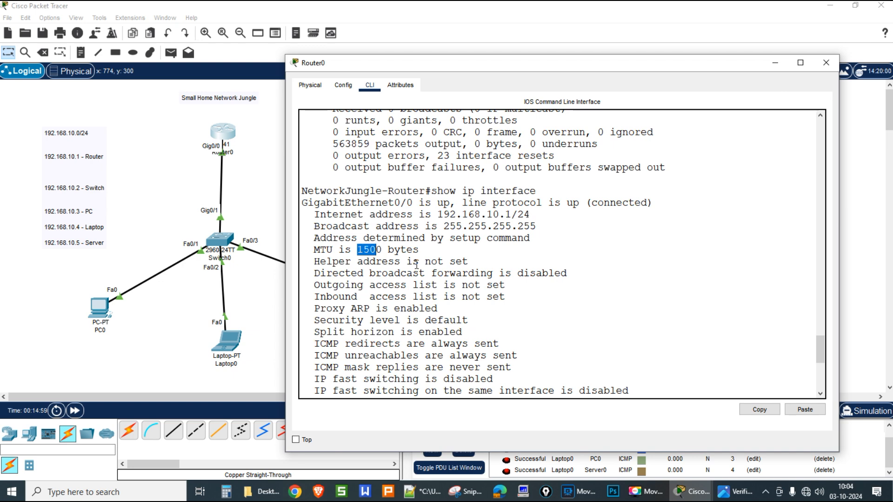
scroll(416, 266, down, 8)
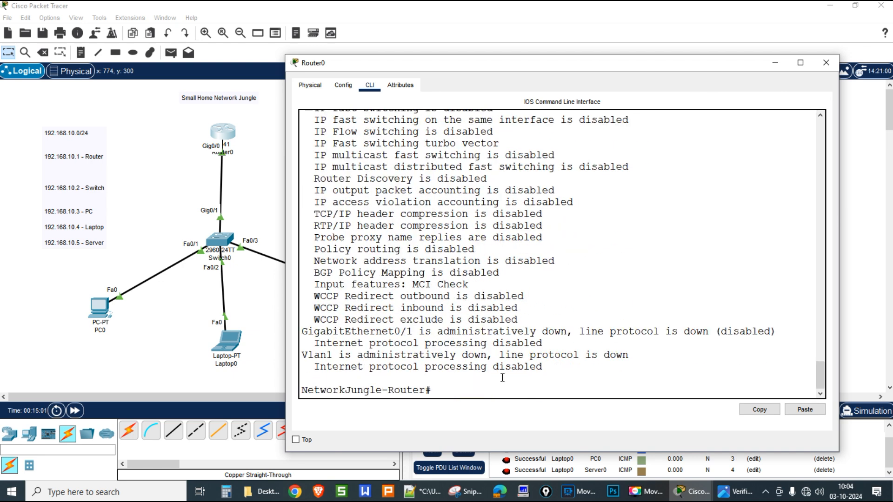
Step: Run 'show ip interface brief', correcting the mistyped command first
text(show ip interfacebrie)
key(BackSpace)
key(BackSpace)
key(BackSpace)
key(BackSpace)
text(bri)
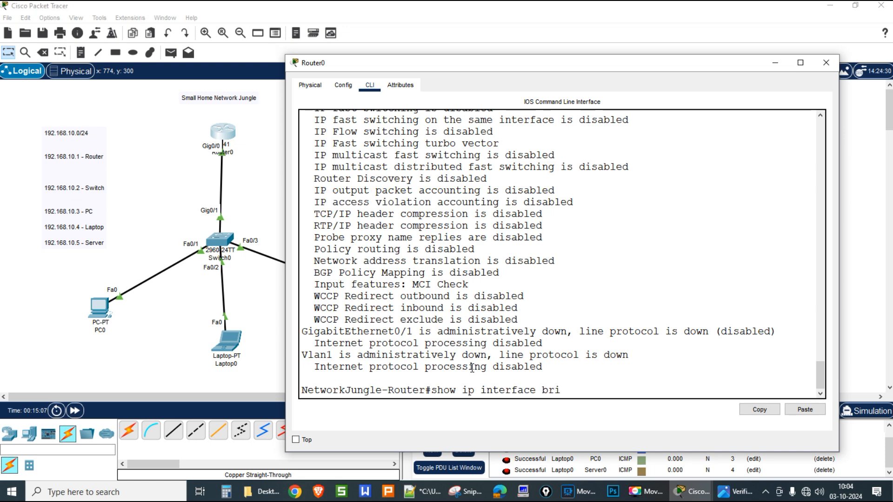
text(ef)
key(Return)
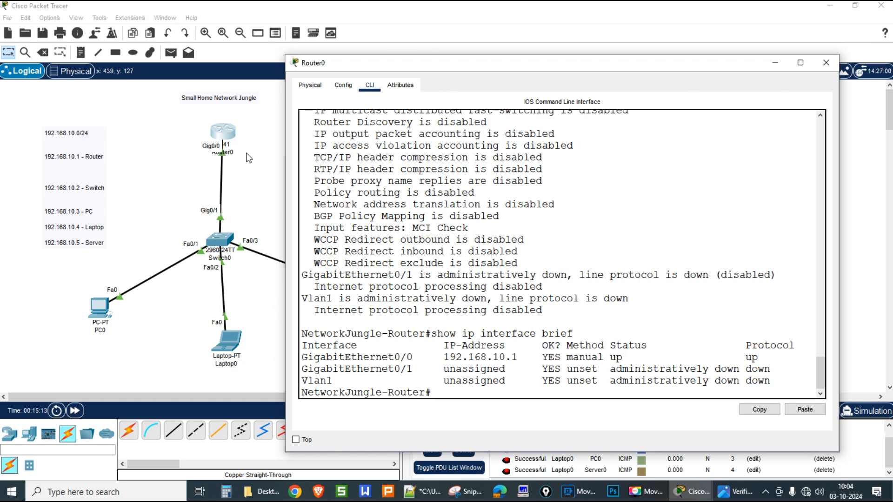
Step: Check Router0's info on the canvas, then run show arp on Router0
click(216, 133)
mouse_move(224, 135)
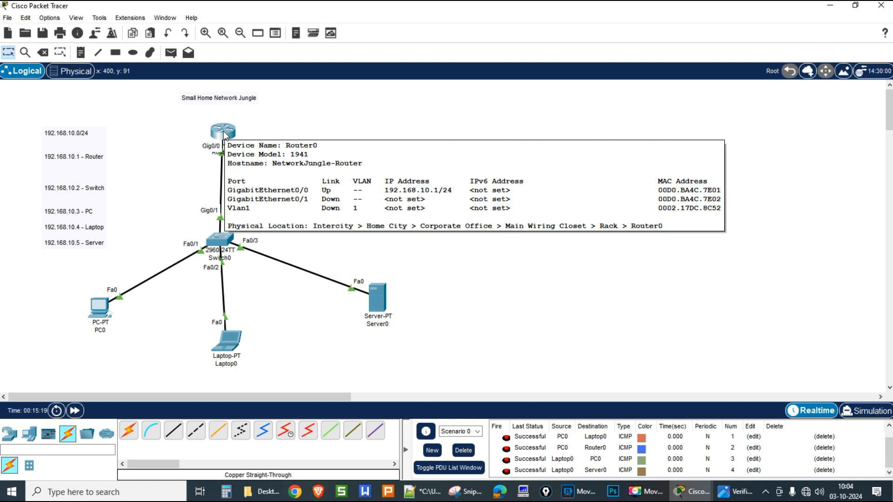
click(223, 135)
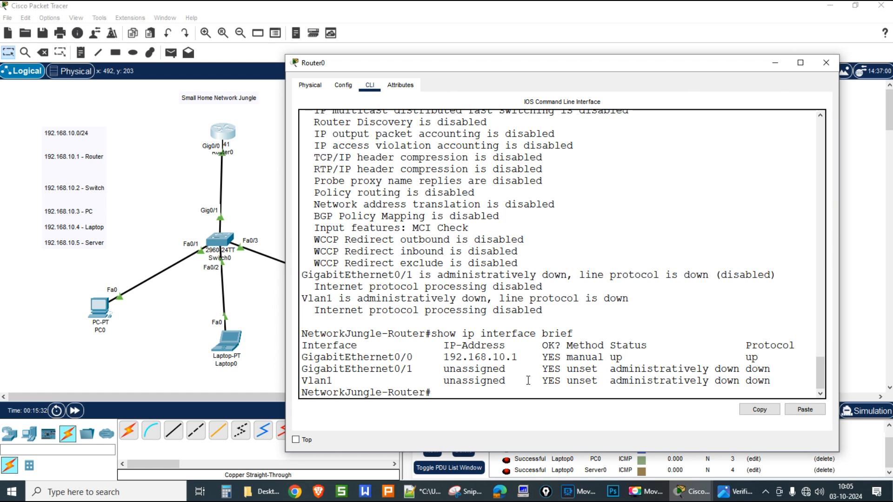
text(show arp)
key(Return)
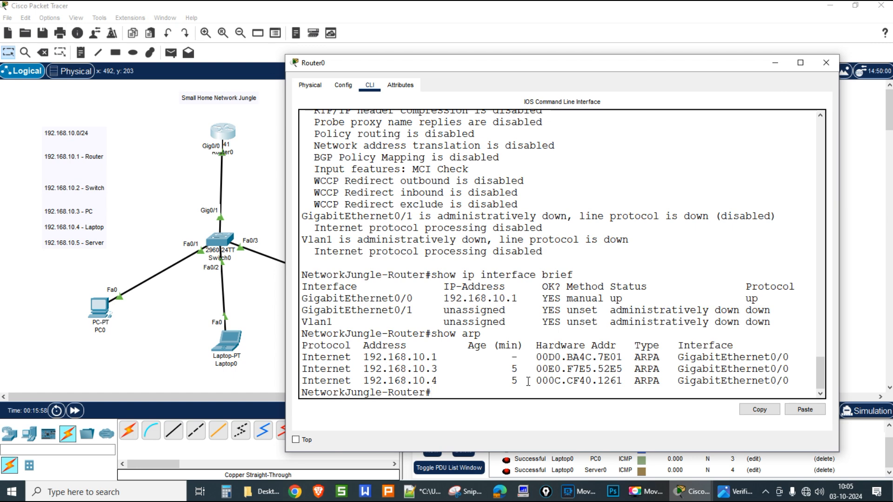
Step: Send a simple PDU ping from Server0 to Router0
click(280, 227)
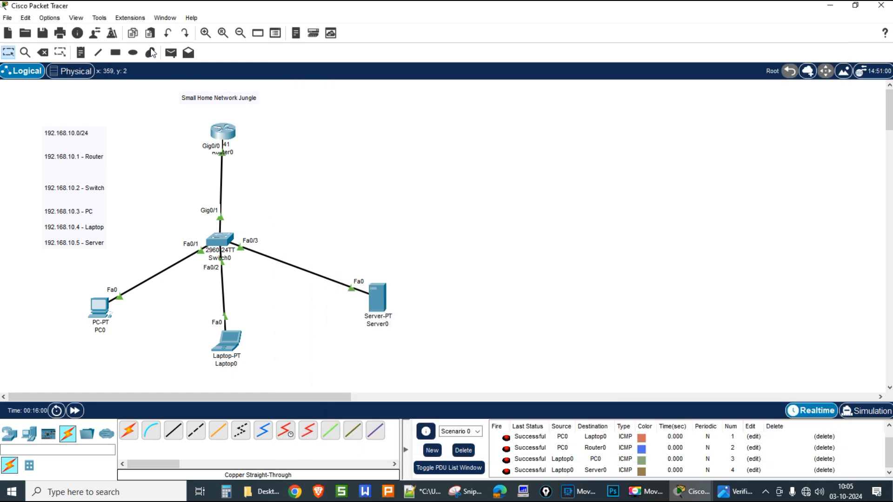
click(170, 53)
click(377, 299)
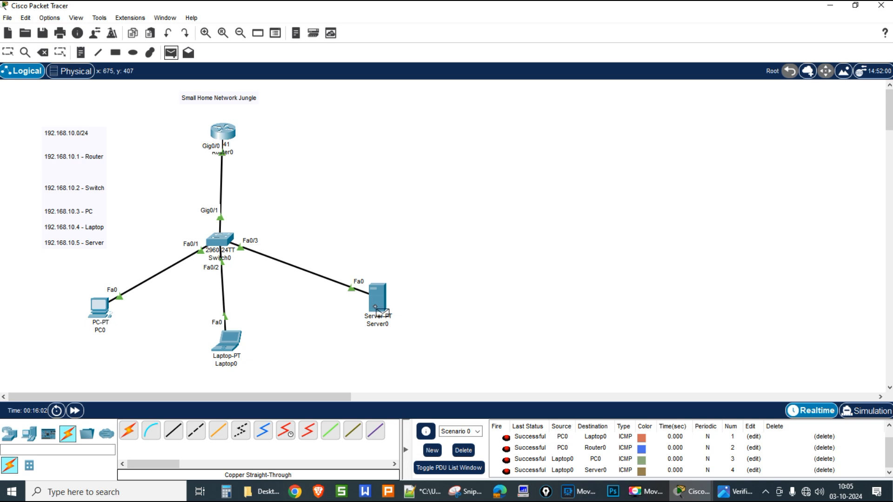
click(231, 138)
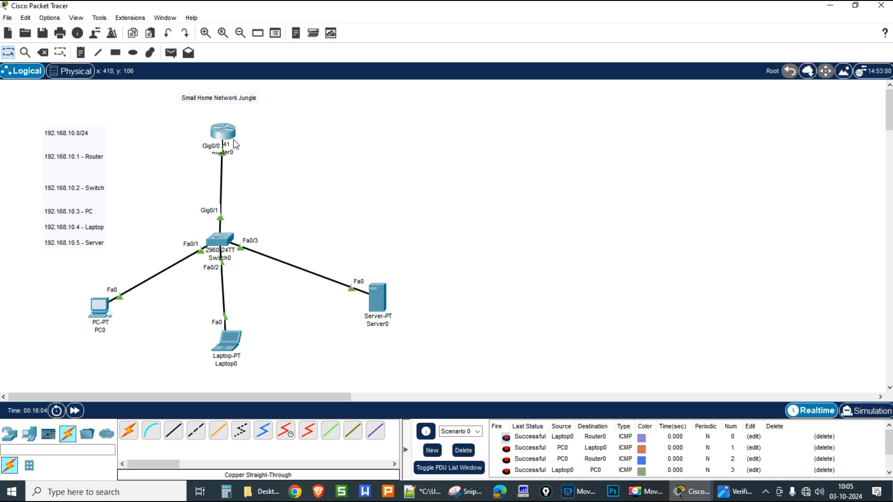
Step: Rerun show arp on Router0 to confirm 192.168.10.5 now appears
click(232, 137)
key(Up)
key(Return)
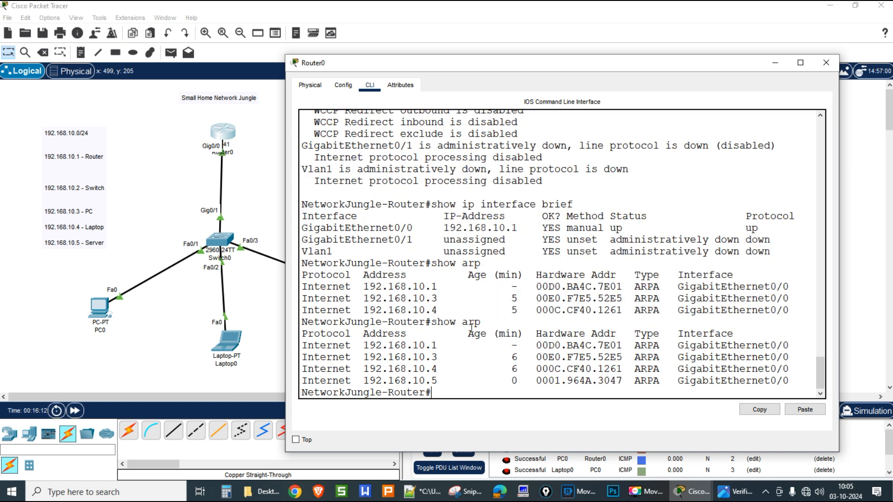
Step: Highlight the three ARP host entries, then run show ip route on Router0
drag(365, 359, 790, 385)
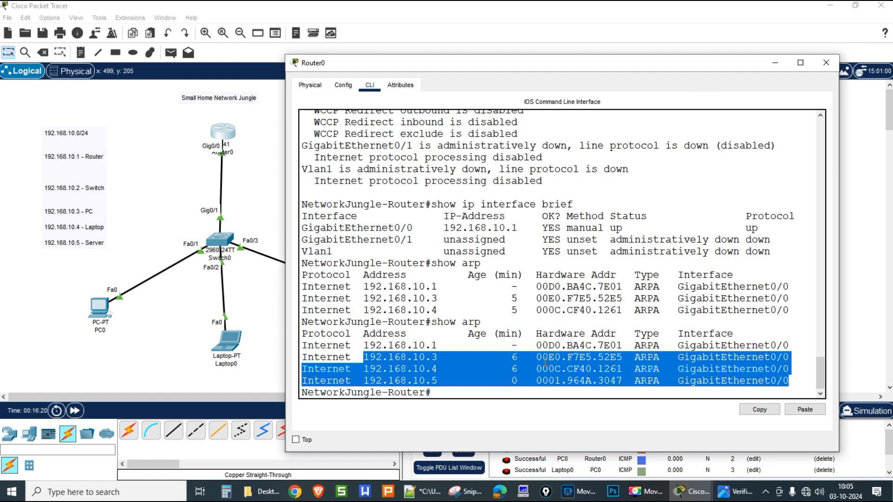
click(576, 361)
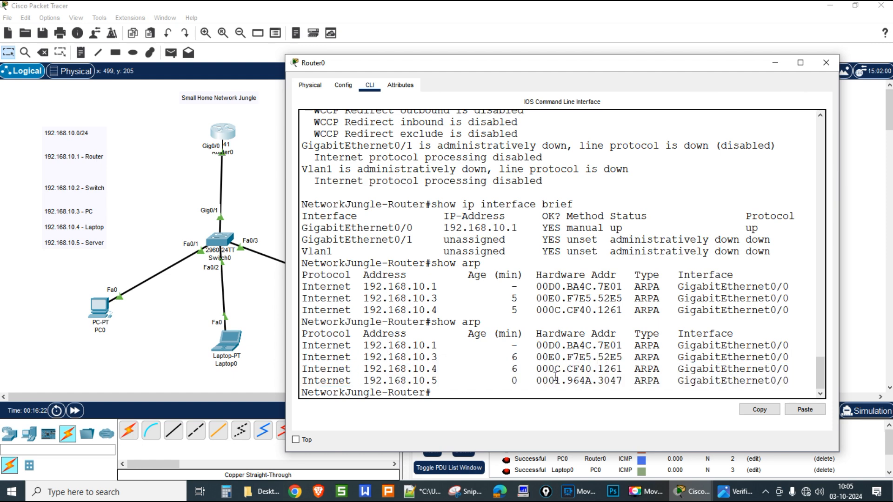
text(show ip route)
key(Return)
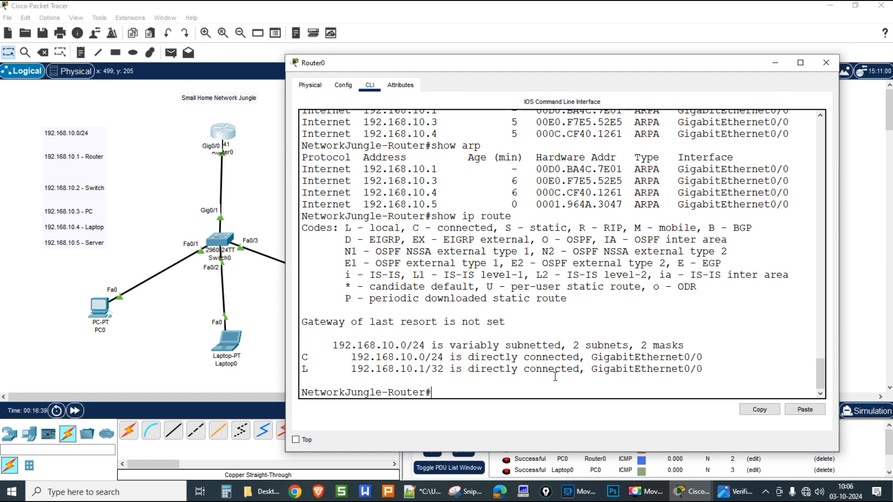
text(show version)
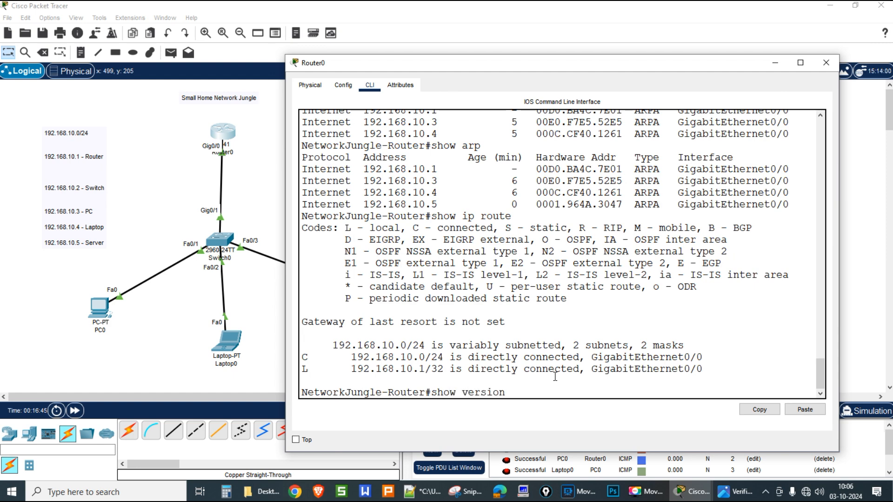
Step: Run show version on Router0 and review IOS 15.1(4)M4 and the gigabit interface count
key(Return)
key(space)
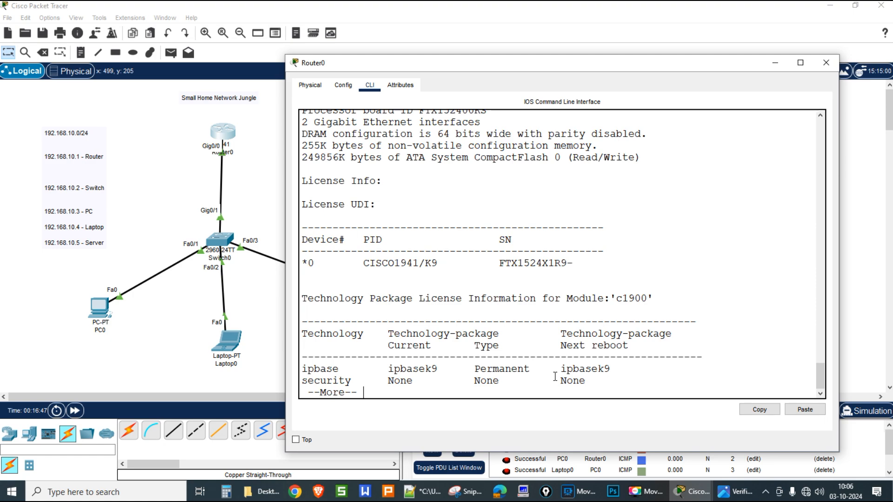
scroll(554, 358, up, 6)
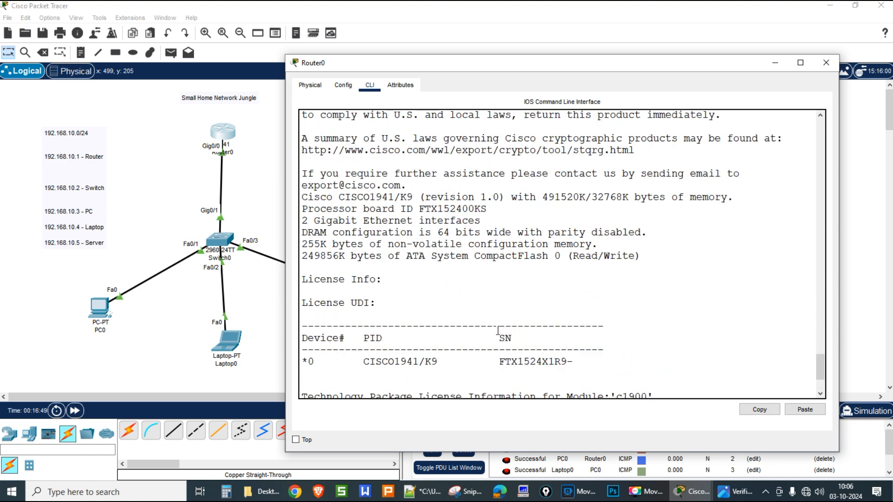
scroll(498, 331, up, 6)
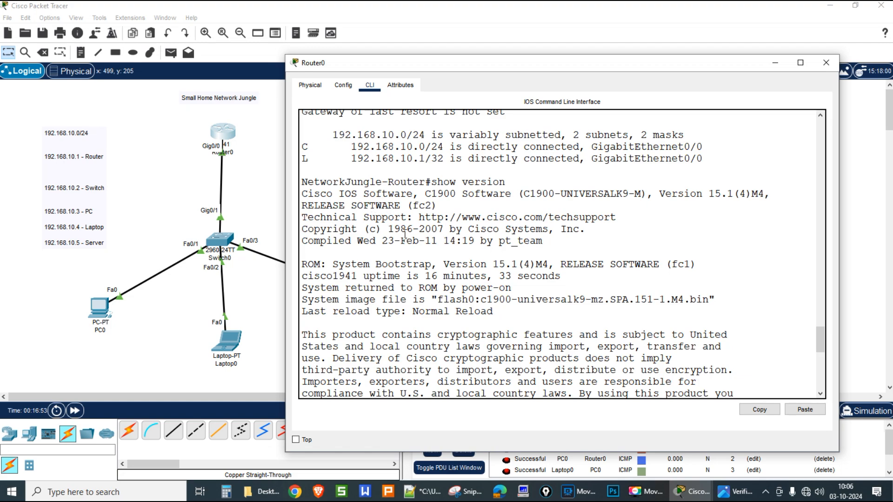
scroll(416, 252, down, 9)
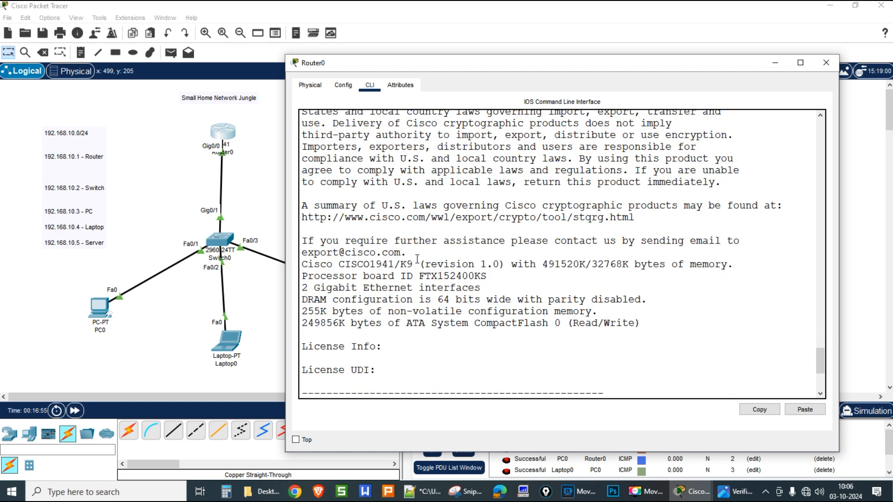
drag(302, 221, 483, 221)
click(508, 326)
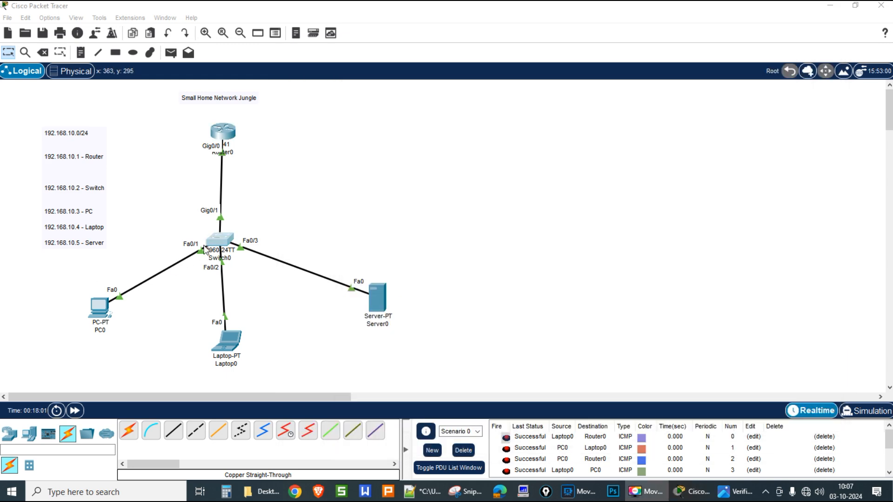
Step: Log into Switch0's console with the local username and password
click(214, 245)
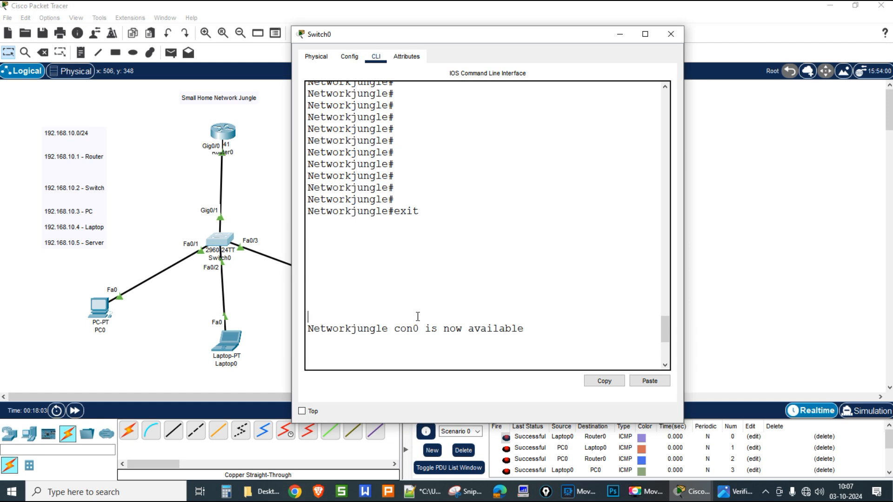
key(Return)
key(Return)
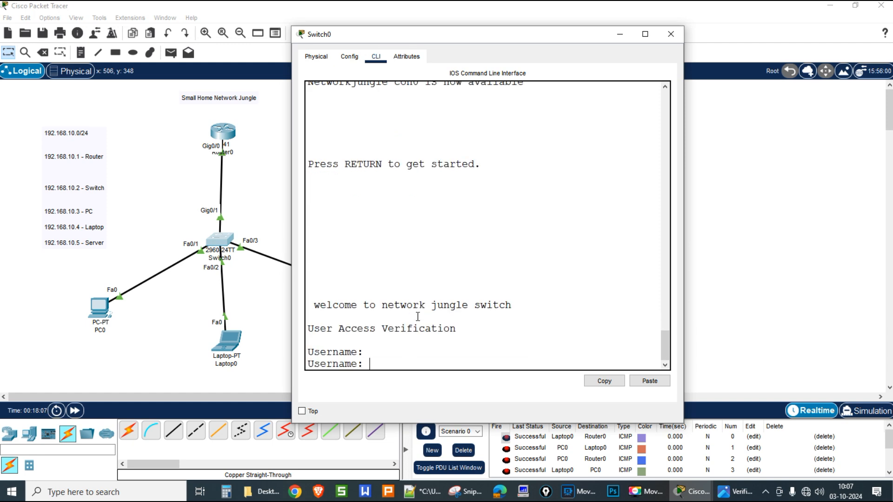
text(networkjungle)
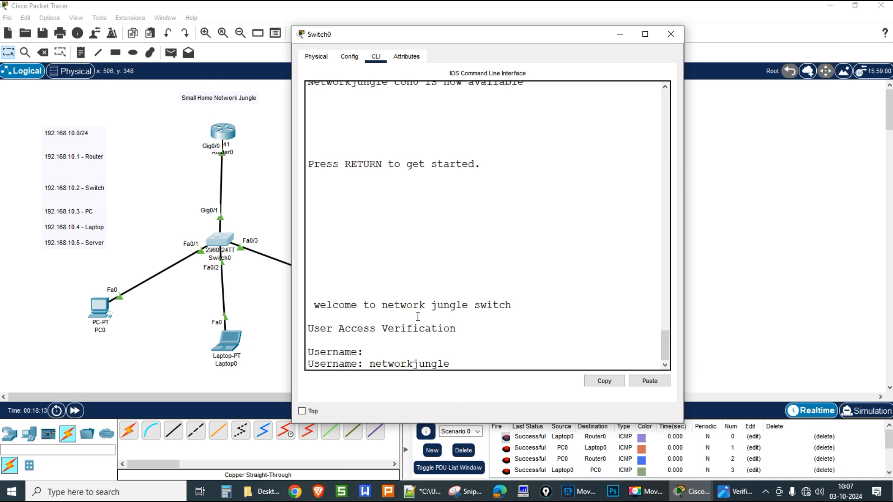
key(Return)
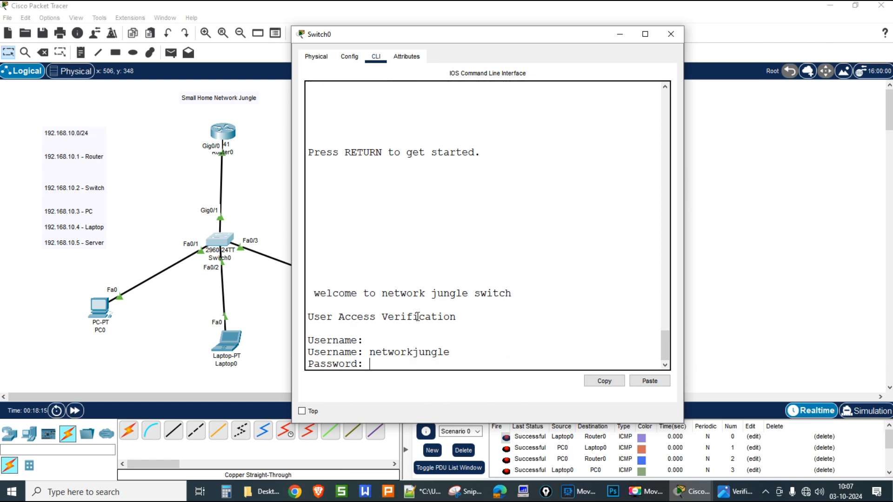
key(Return)
key(Return)
key(Return)
key(Return)
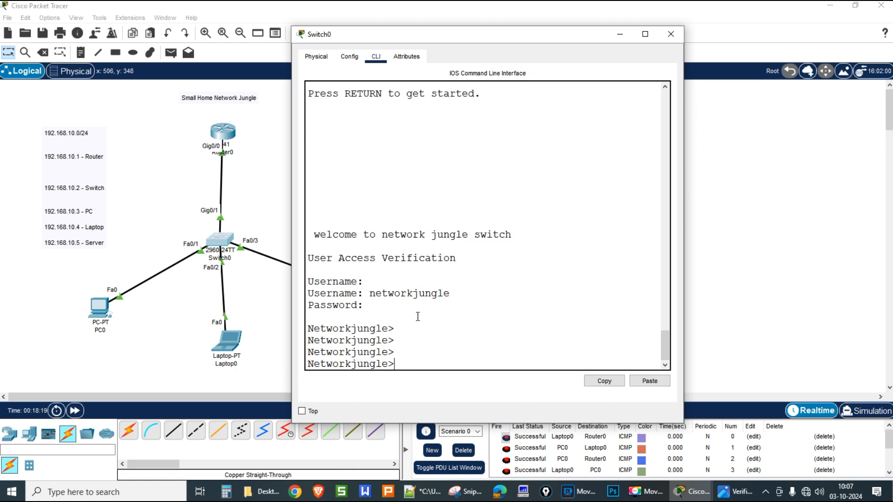
Step: Try show run in user mode, then enter privileged mode with enable
text(show run)
key(Return)
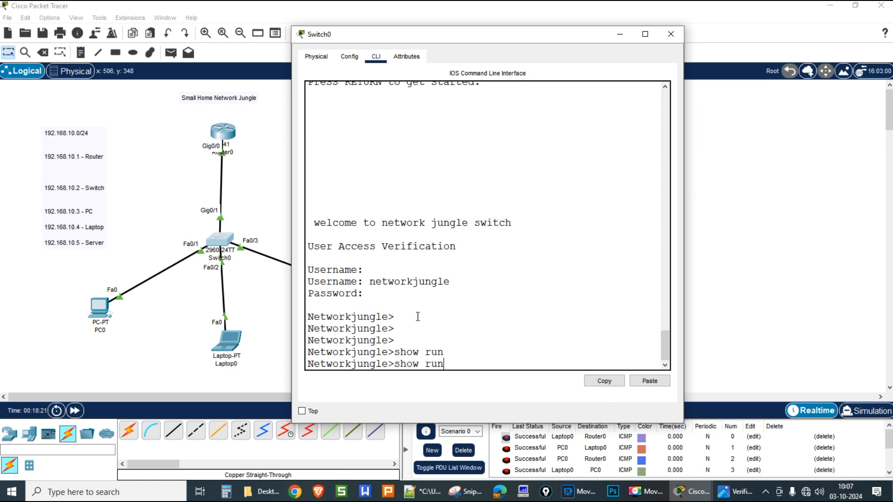
key(Up)
text(n)
key(Tab)
key(BackSpace)
key(BackSpace)
key(BackSpace)
key(BackSpace)
key(BackSpace)
key(BackSpace)
key(BackSpace)
key(BackSpace)
key(BackSpace)
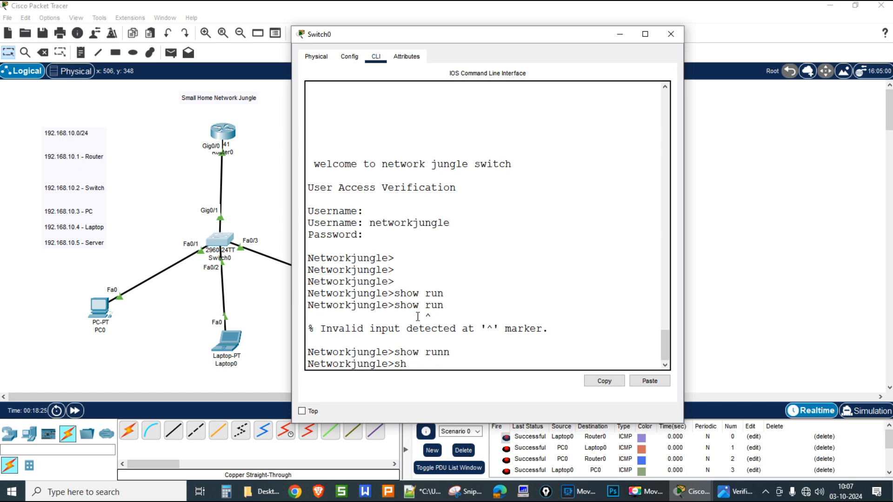
text(c)
text(nable)
key(Return)
key(Return)
key(Return)
key(Return)
key(Return)
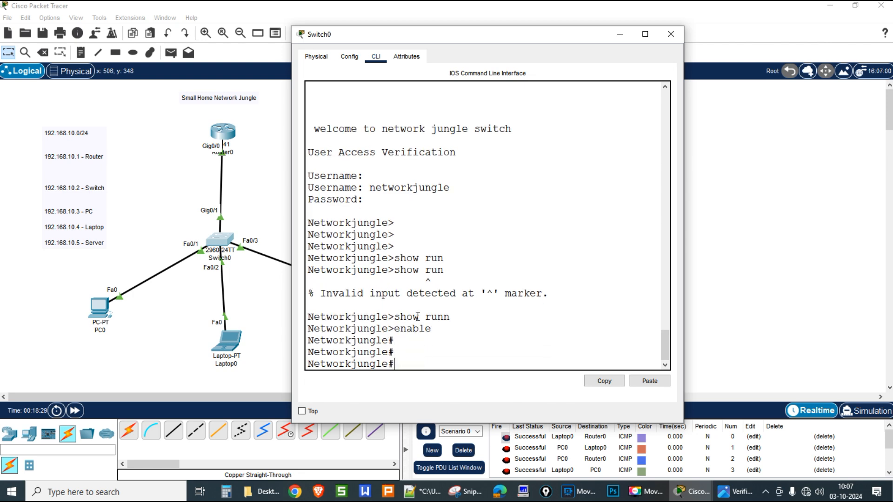
Step: Display Switch0's running-config and page through it to the end
text(show ru)
key(Tab)
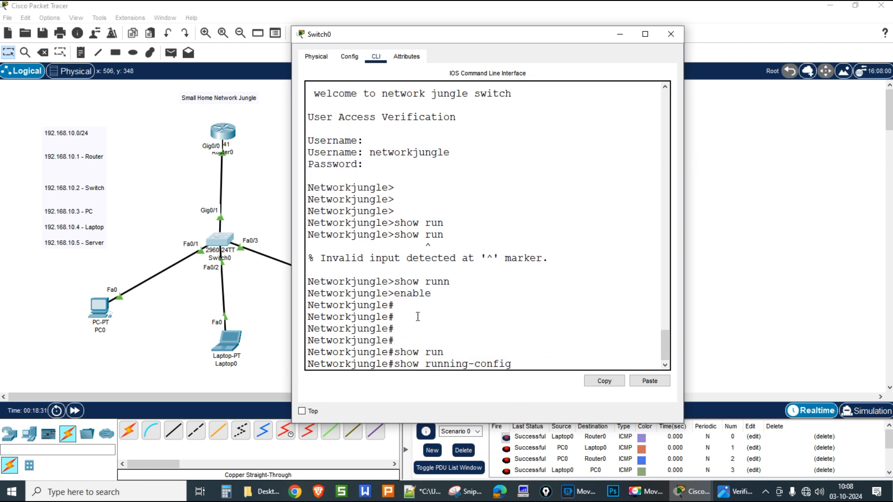
key(Return)
key(space)
key(space)
key(space)
key(space)
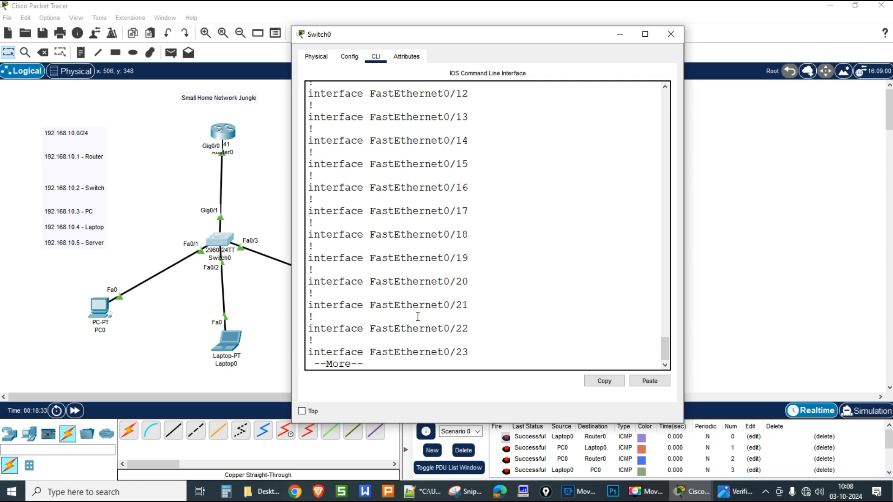
Step: Run show interfaces, stop paging, and edit the recalled command into show ip arp
text(sh)
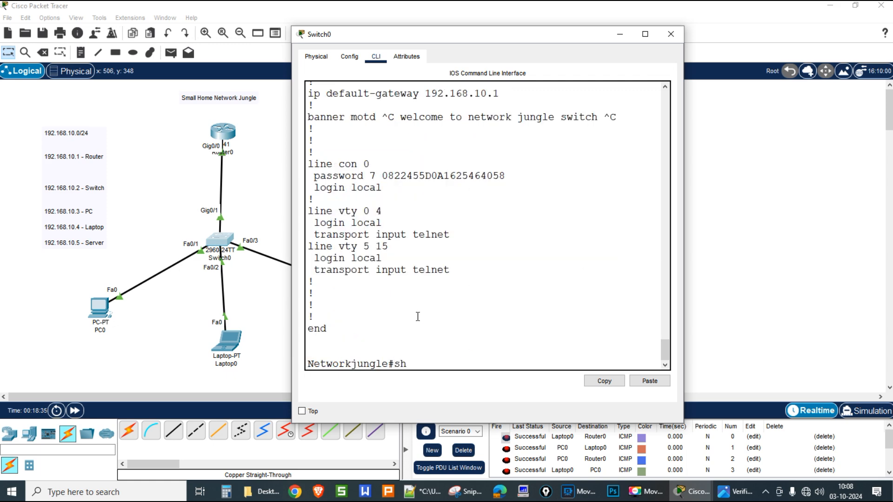
text(ow interfaces)
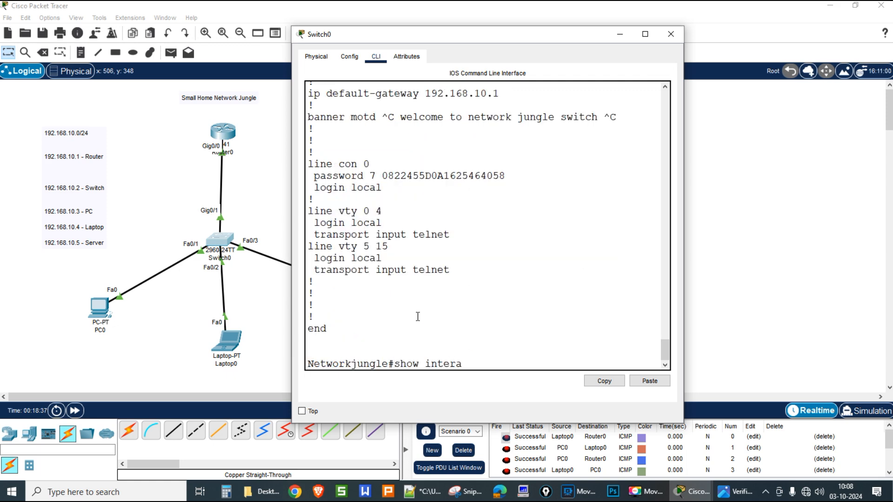
key(Return)
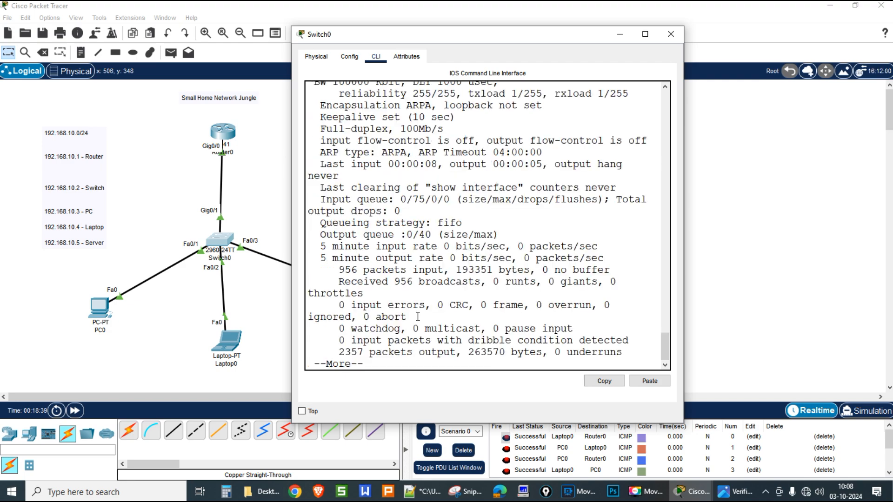
key(space)
key(space)
key(space)
key(space)
key(space)
key(space)
key(space)
key(space)
key(space)
key(space)
key(space)
key(space)
key(space)
key(space)
key(space)
key(space)
key(space)
key(space)
key(space)
key(space)
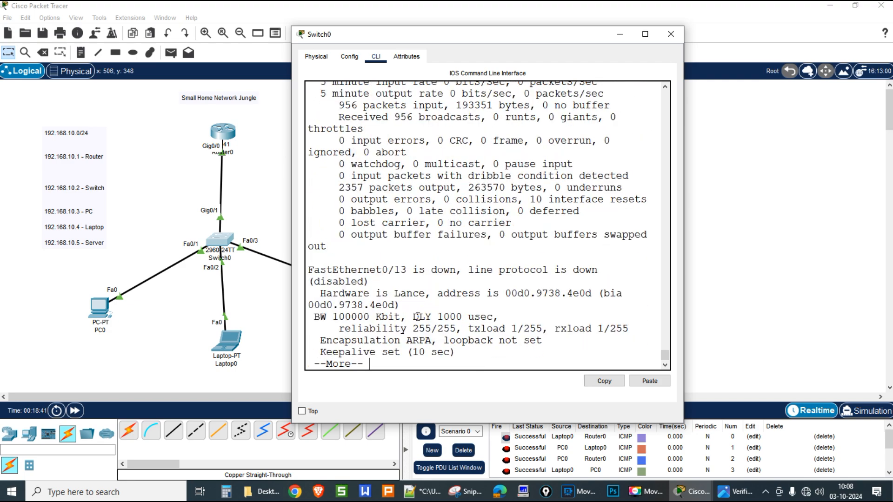
key(q)
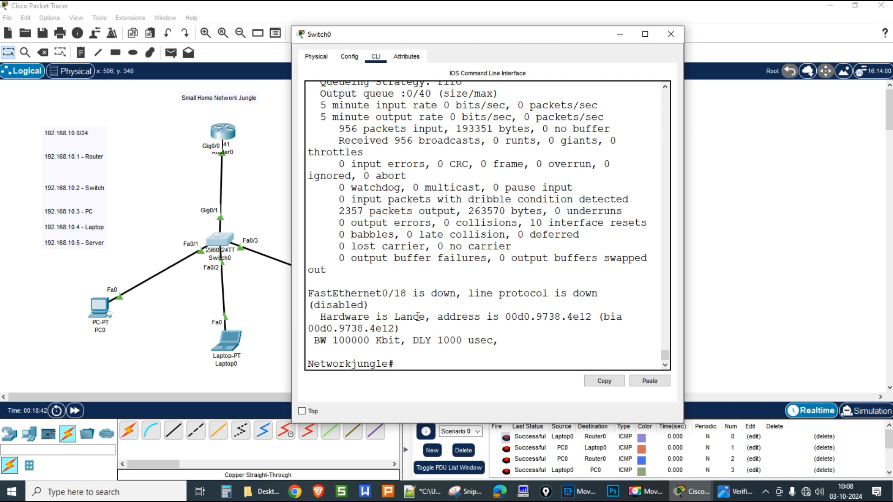
key(Up)
key(BackSpace)
key(BackSpace)
key(BackSpace)
key(BackSpace)
key(BackSpace)
key(BackSpace)
key(BackSpace)
key(BackSpace)
key(BackSpace)
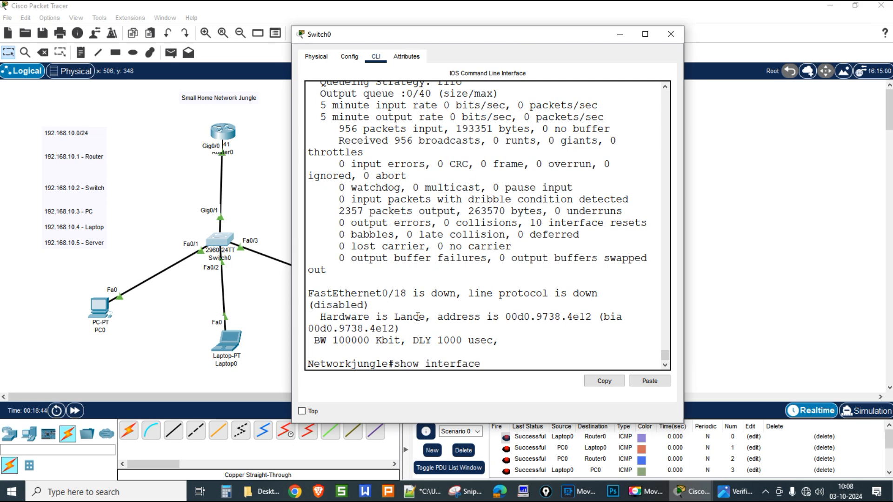
key(BackSpace)
text(ip arp)
Step: List Switch0's ARP table (192.168.10.2–.5 on Vlan1) and widen the CLI window
key(Return)
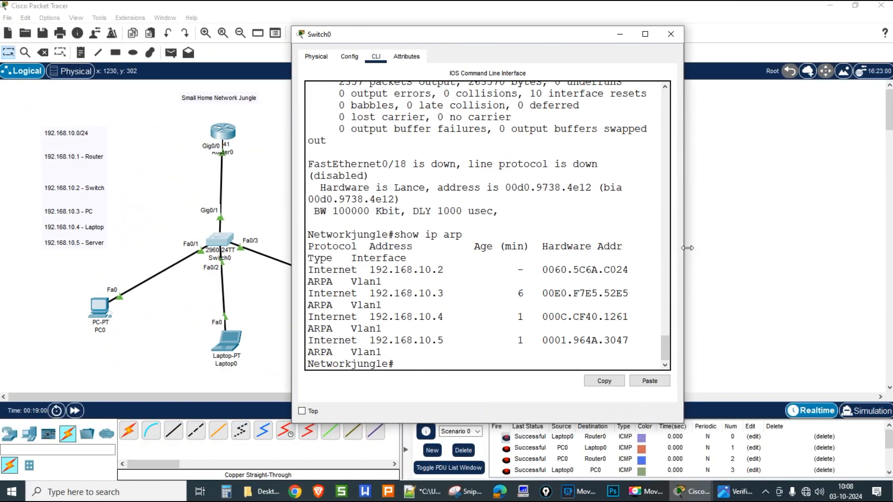
drag(684, 248, 823, 245)
drag(684, 247, 826, 245)
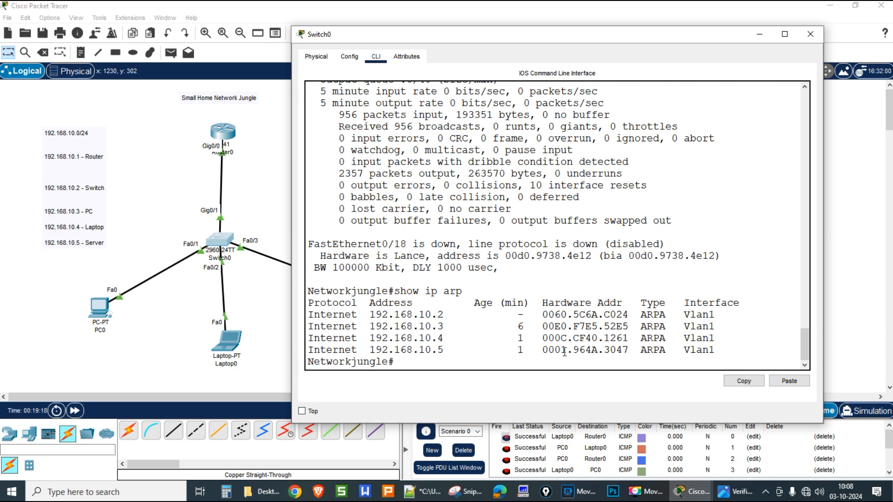
Step: Attempt show ip route on Switch0, which is rejected as invalid input
text(show ip roo)
key(Tab)
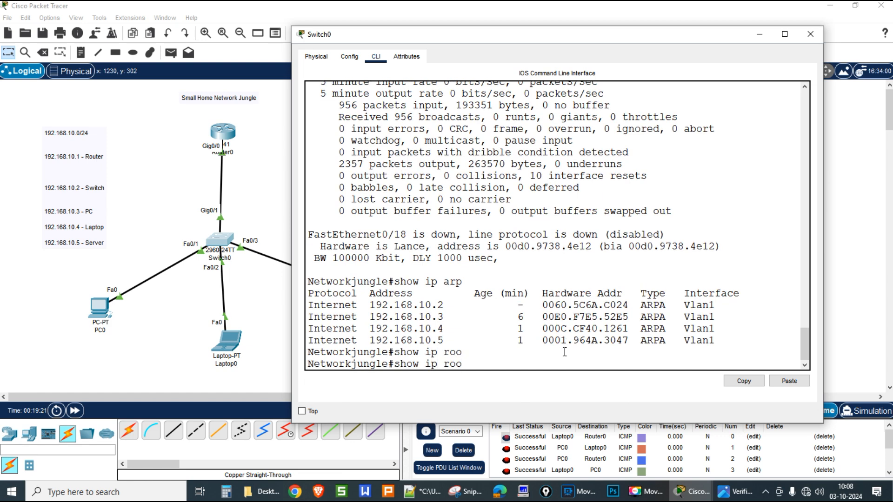
key(BackSpace)
key(Tab)
text(ute)
key(Return)
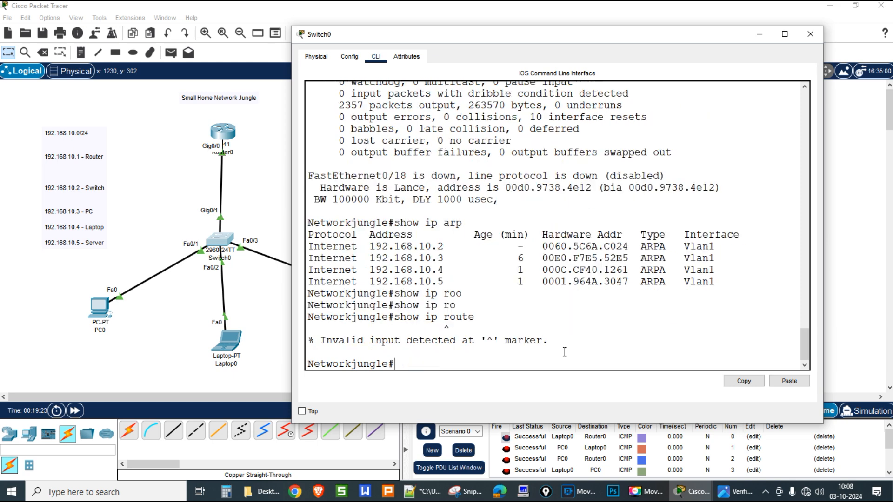